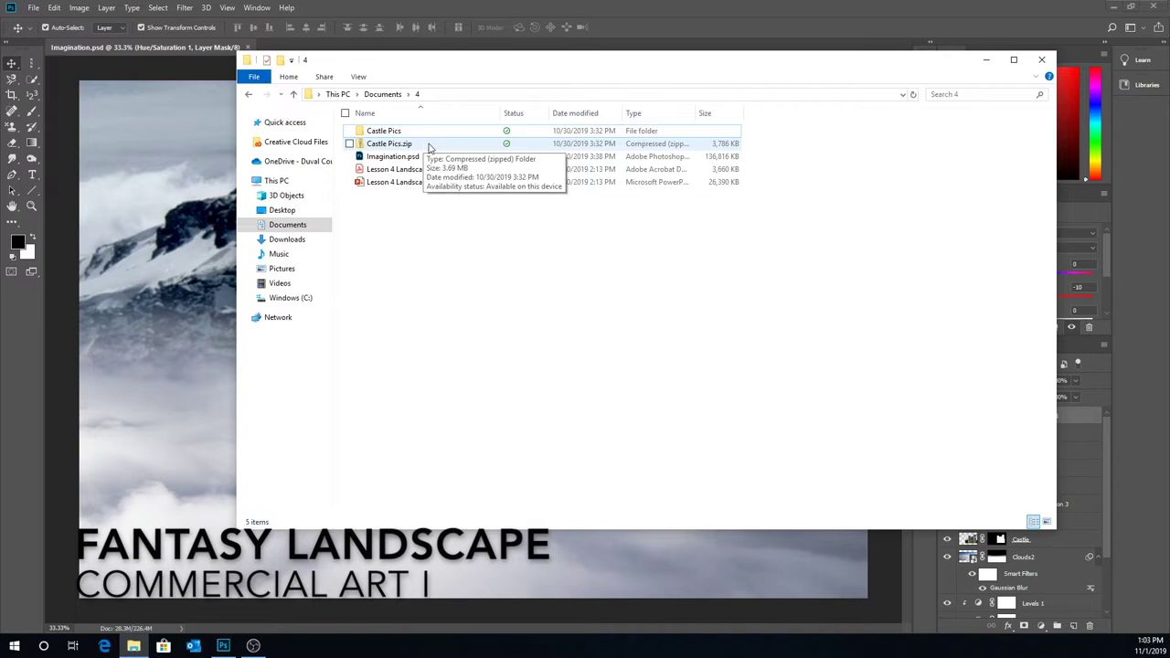
Step: Try to extract Castle Pics.zip into the Pictures folder
{"action": "left_click", "coordinate": [431, 146]}
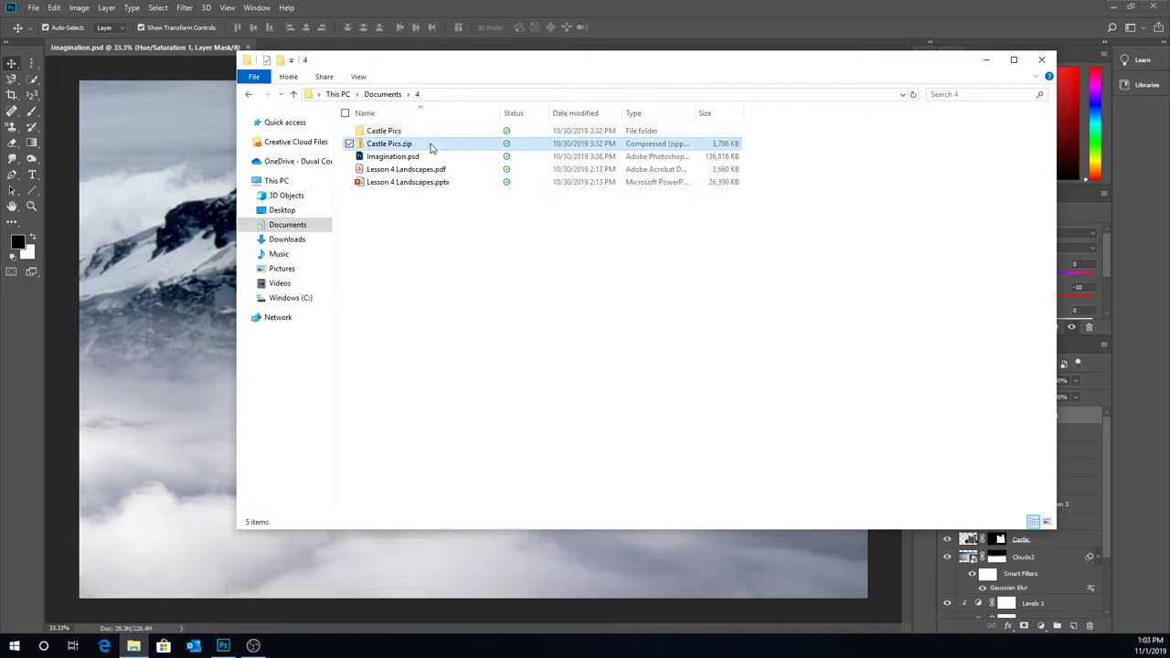
{"action": "right_click", "coordinate": [434, 148]}
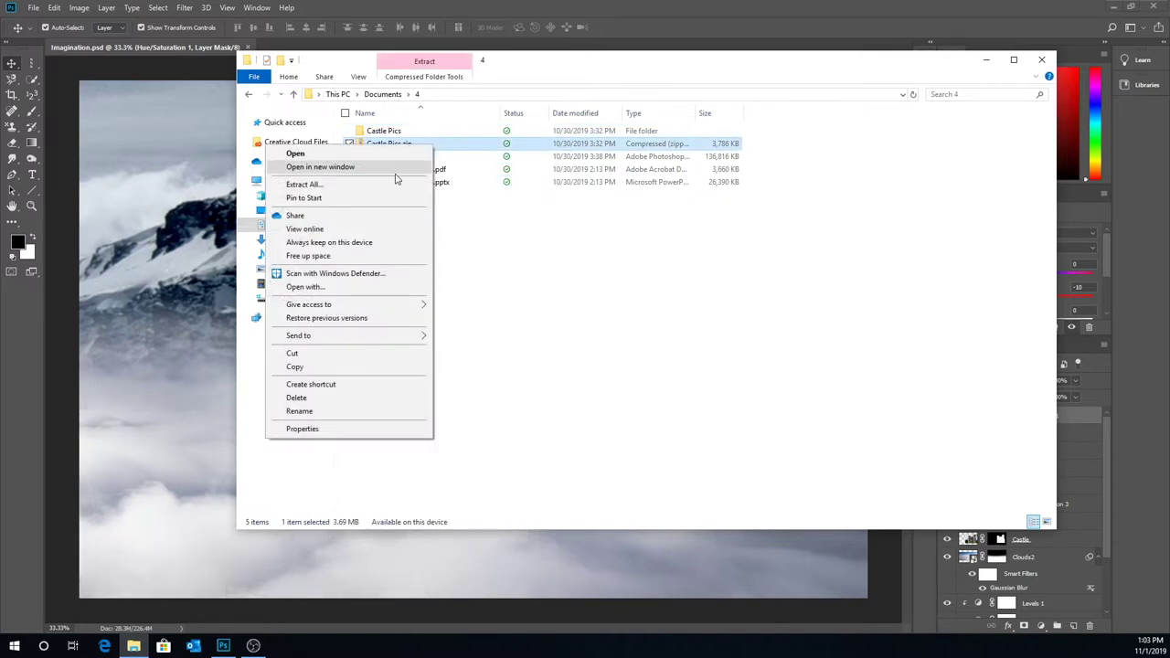
{"action": "left_click", "coordinate": [382, 185]}
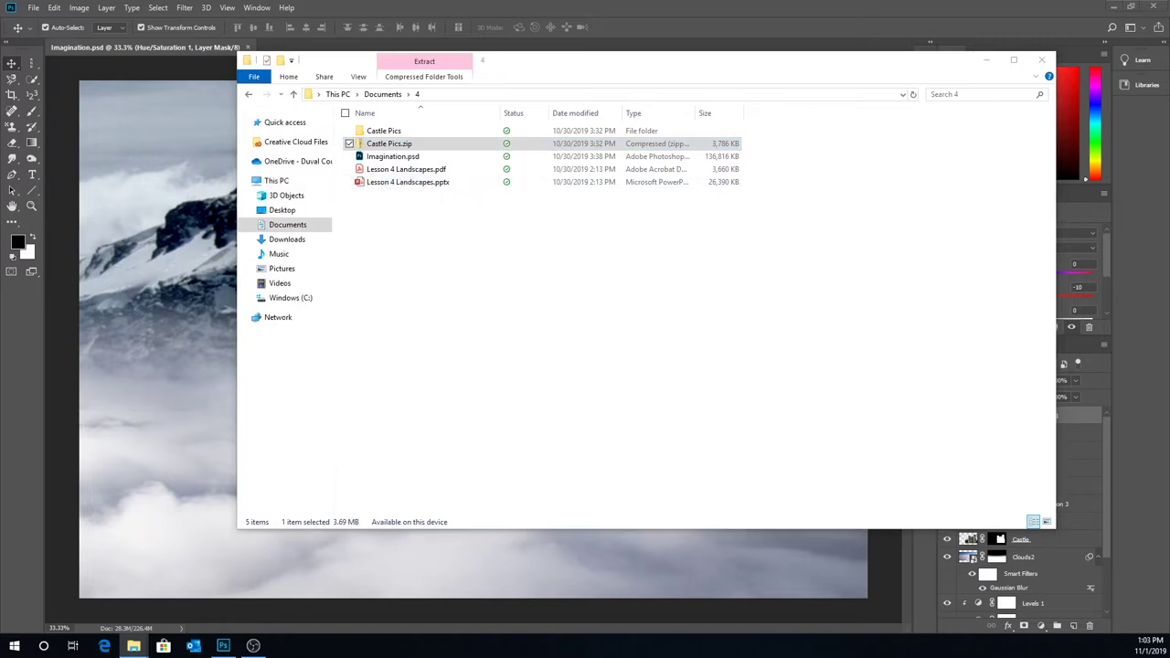
{"action": "left_click", "coordinate": [703, 257]}
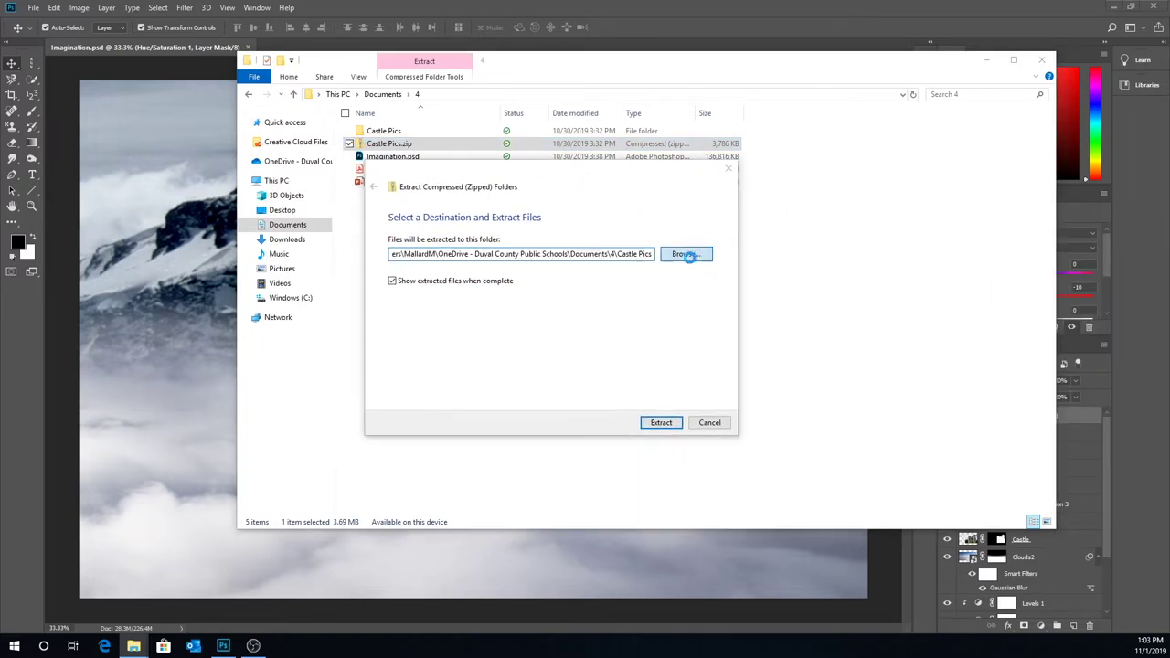
{"action": "left_click", "coordinate": [432, 402]}
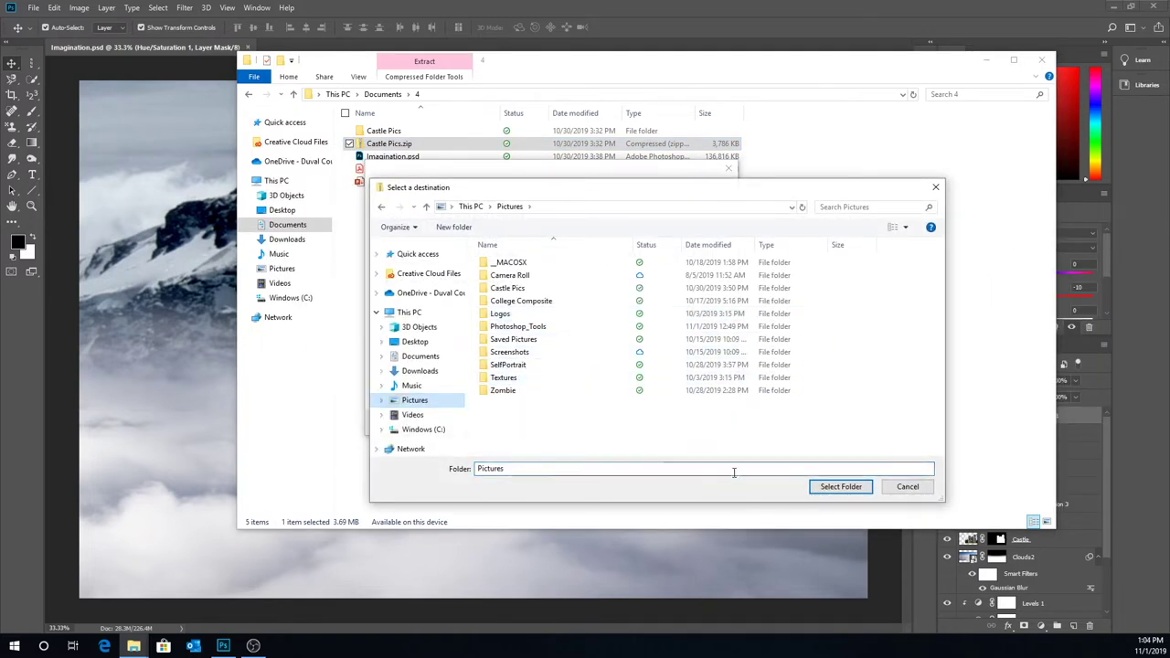
{"action": "left_click", "coordinate": [841, 487]}
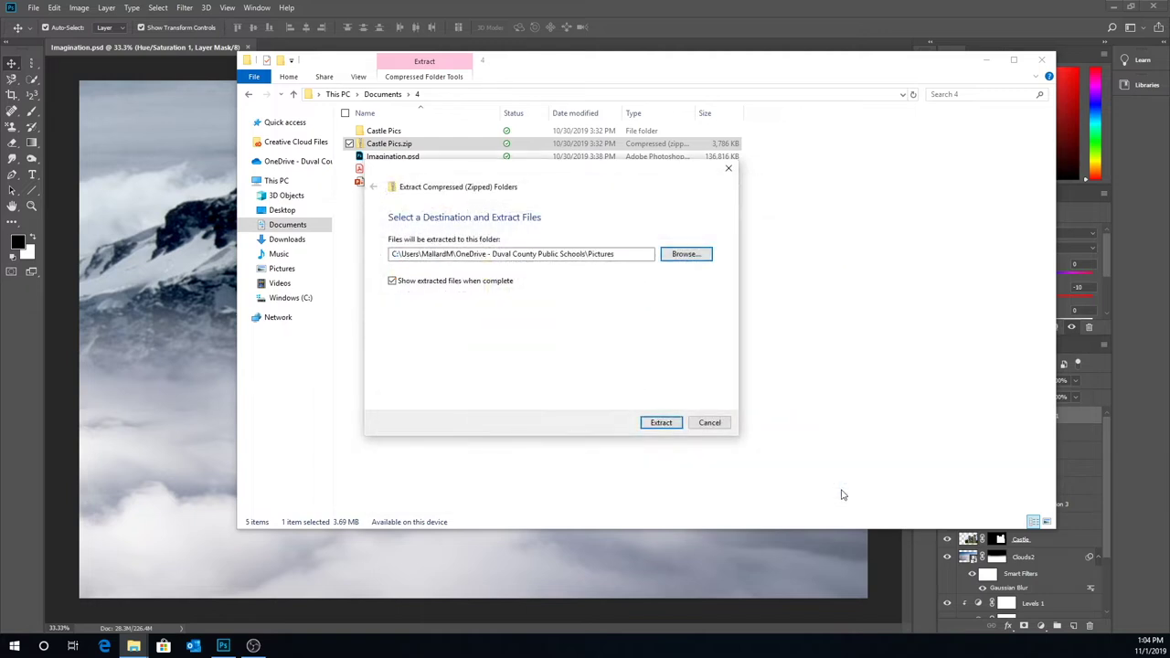
{"action": "left_click", "coordinate": [662, 423]}
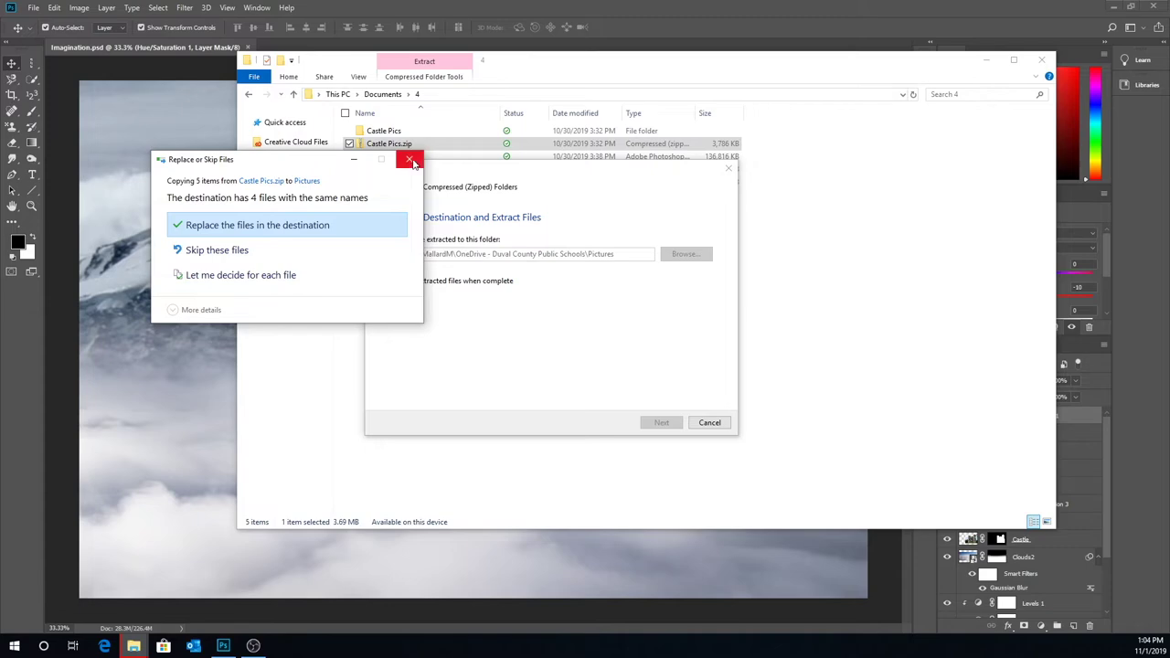
{"action": "left_click", "coordinate": [411, 163]}
Step: Close the folder window and create a landscape print document named Lastname_Imagination, 13 × 8.5 inches at 300 pixels/inch
{"action": "left_click", "coordinate": [1058, 75]}
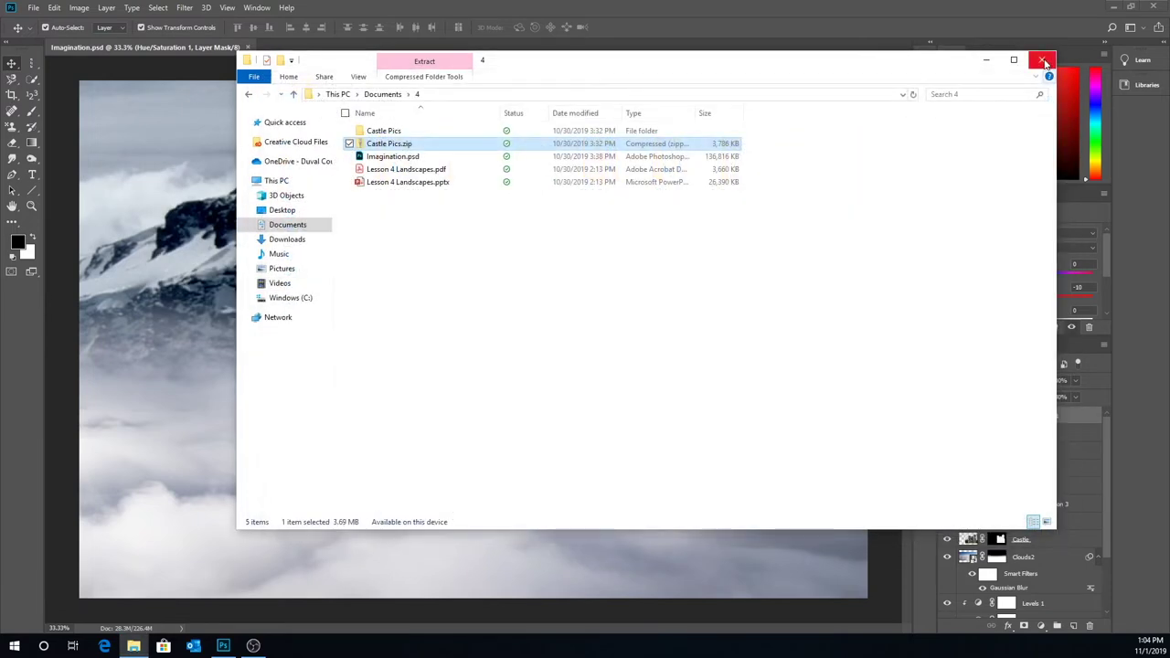
{"action": "left_click", "coordinate": [1044, 62]}
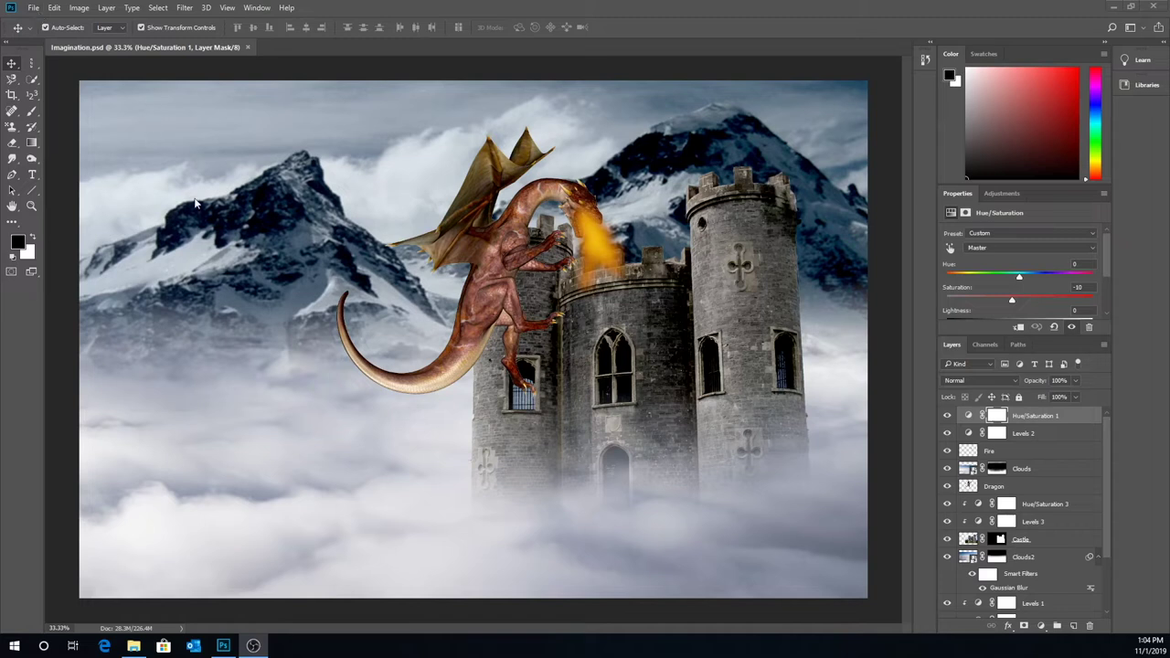
{"action": "left_click", "coordinate": [32, 10]}
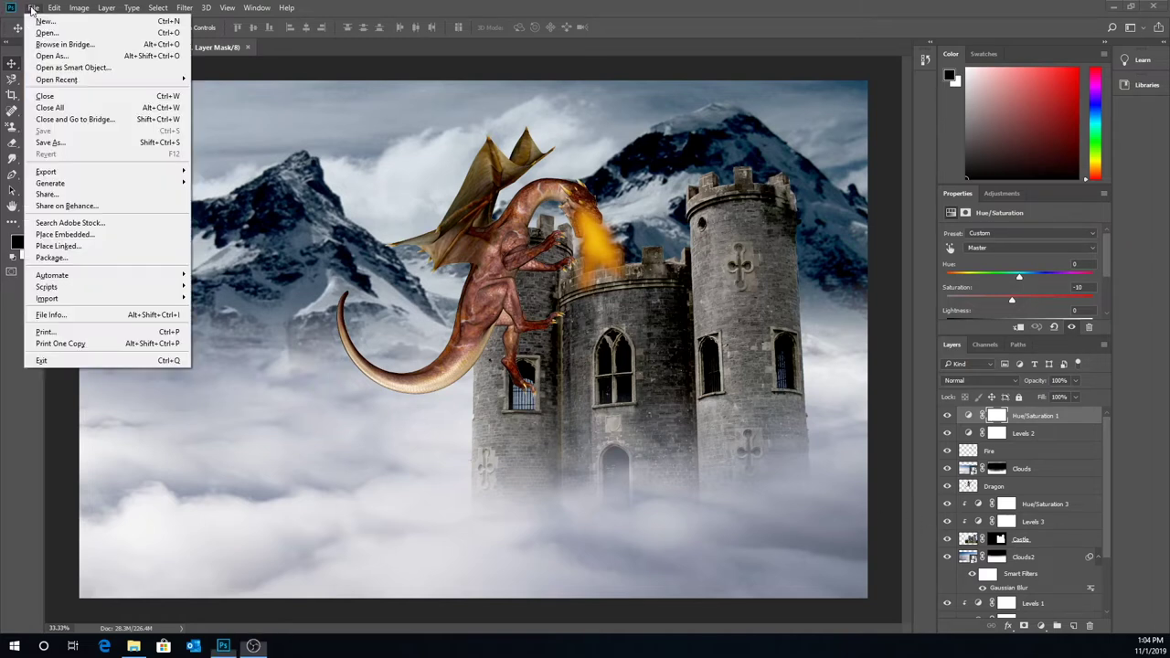
{"action": "left_click", "coordinate": [43, 21]}
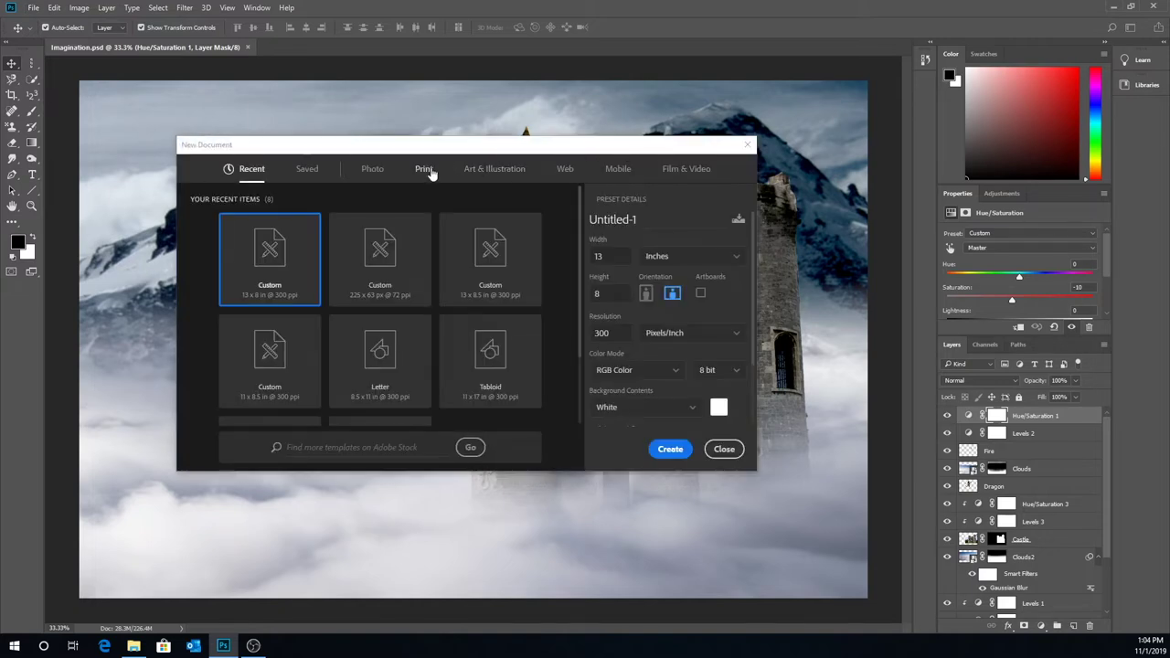
{"action": "double_click", "coordinate": [664, 217]}
{"action": "key", "text": "BackSpace"}
{"action": "type", "text": "Lastn"}
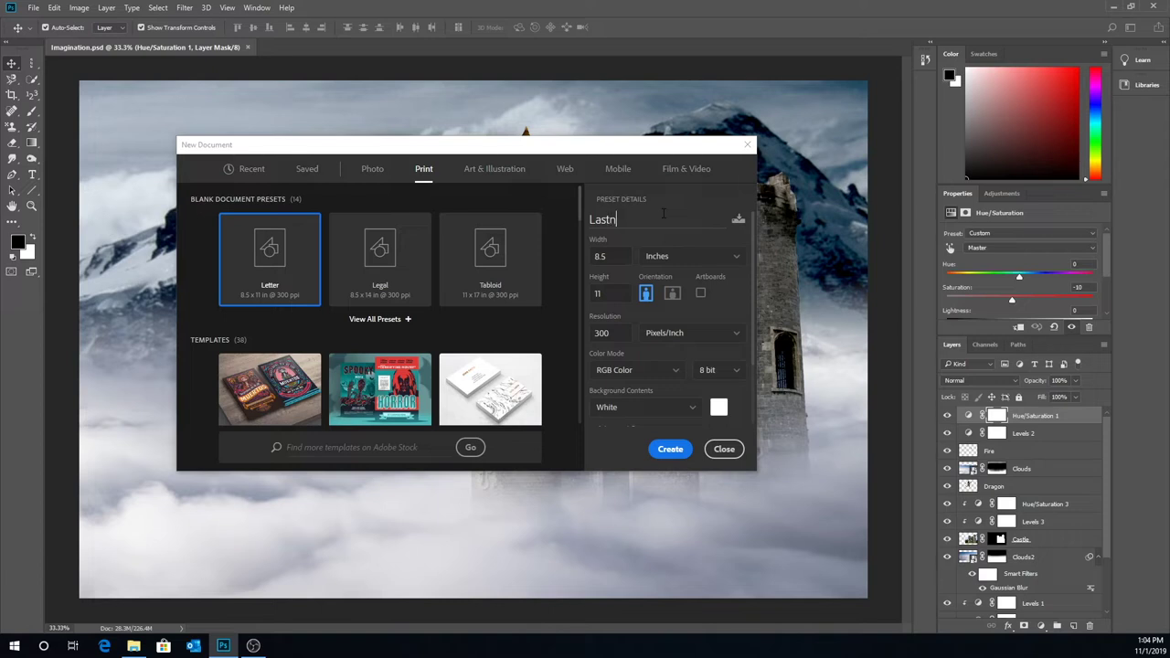
{"action": "type", "text": "ame_Imagination"}
{"action": "double_click", "coordinate": [592, 298]}
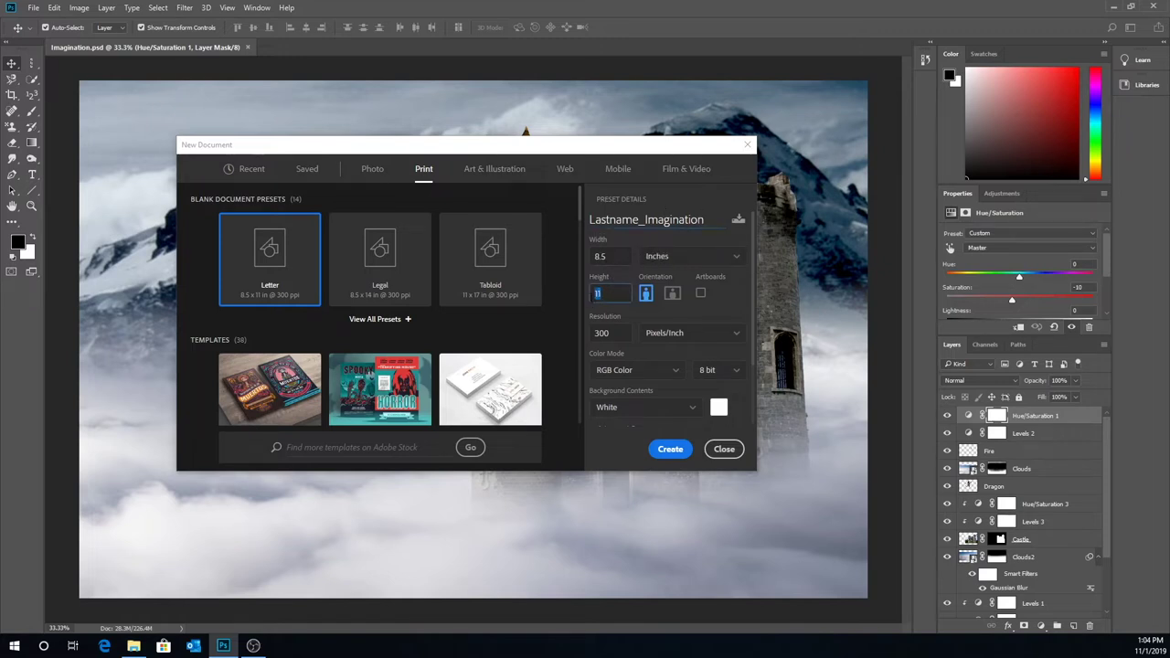
{"action": "left_click", "coordinate": [672, 294]}
{"action": "left_click", "coordinate": [671, 453]}
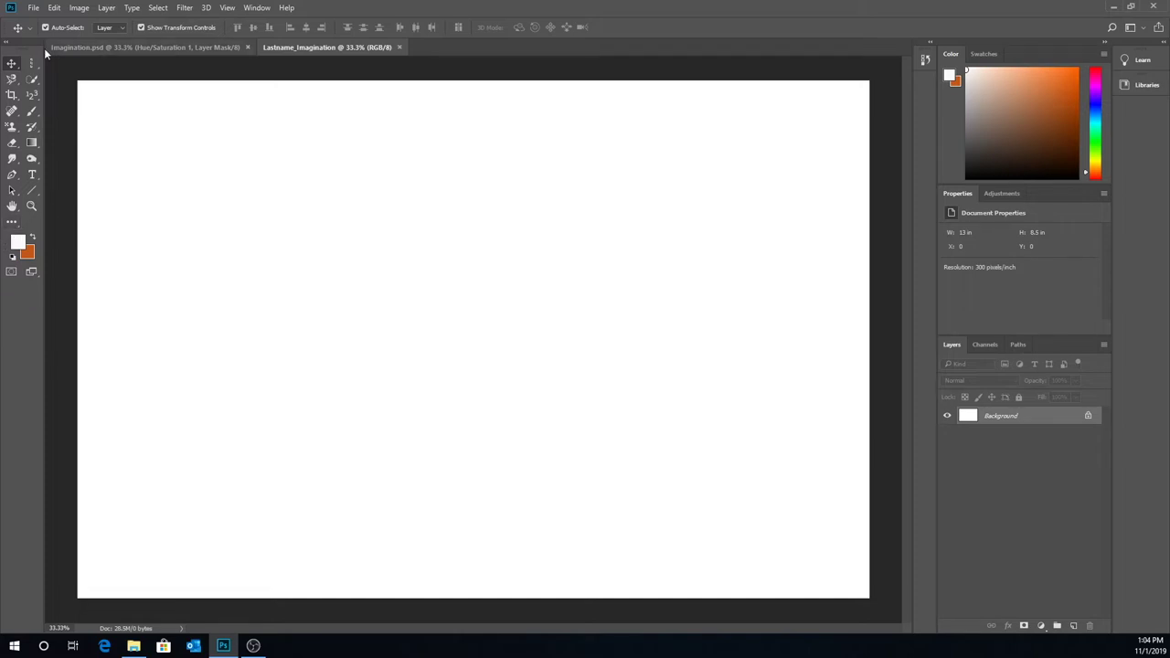
Step: Place snowy mountain.jpg from the Castle Pics folder into the document as an embedded image
{"action": "left_click", "coordinate": [34, 8]}
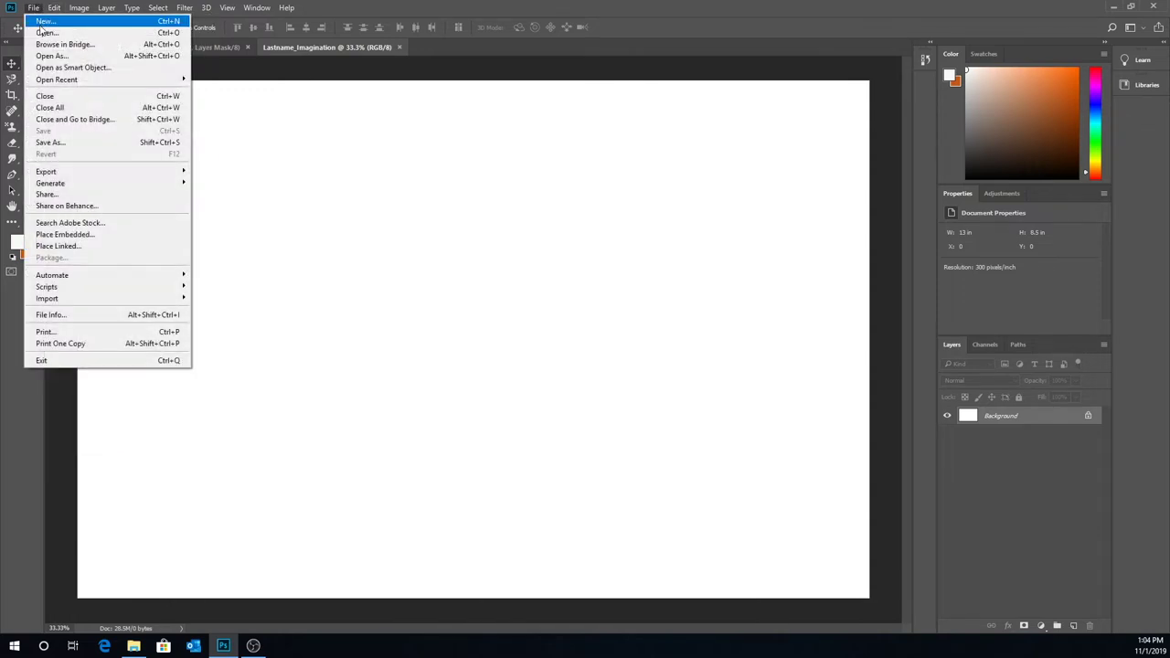
{"action": "left_click", "coordinate": [45, 235]}
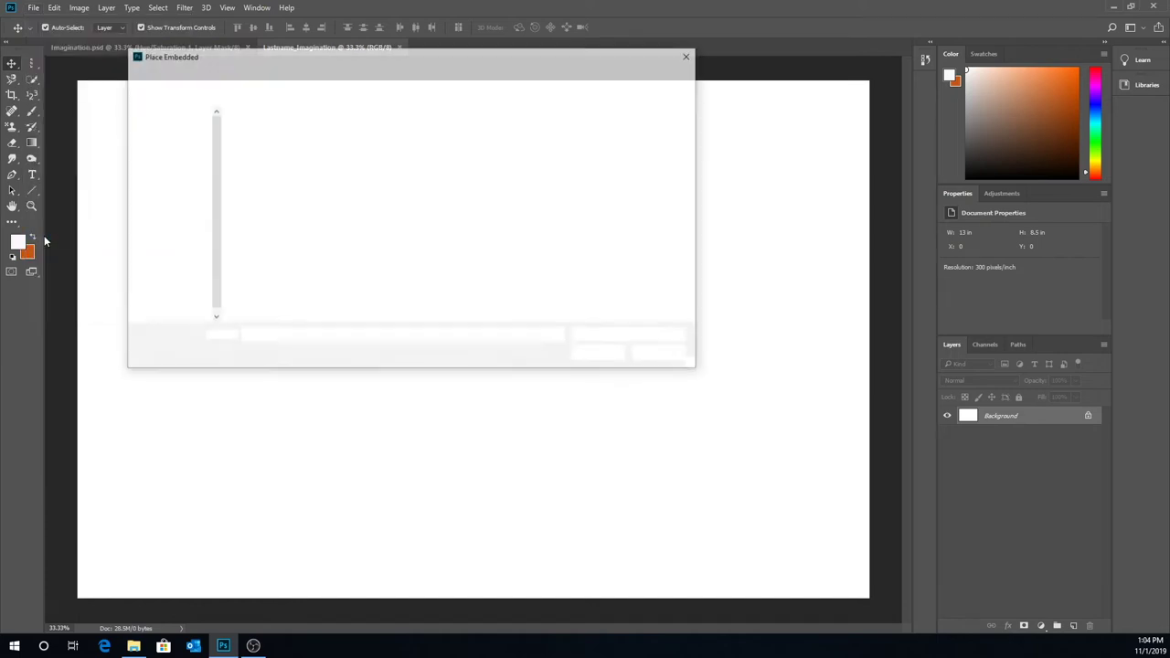
{"action": "left_click", "coordinate": [464, 151]}
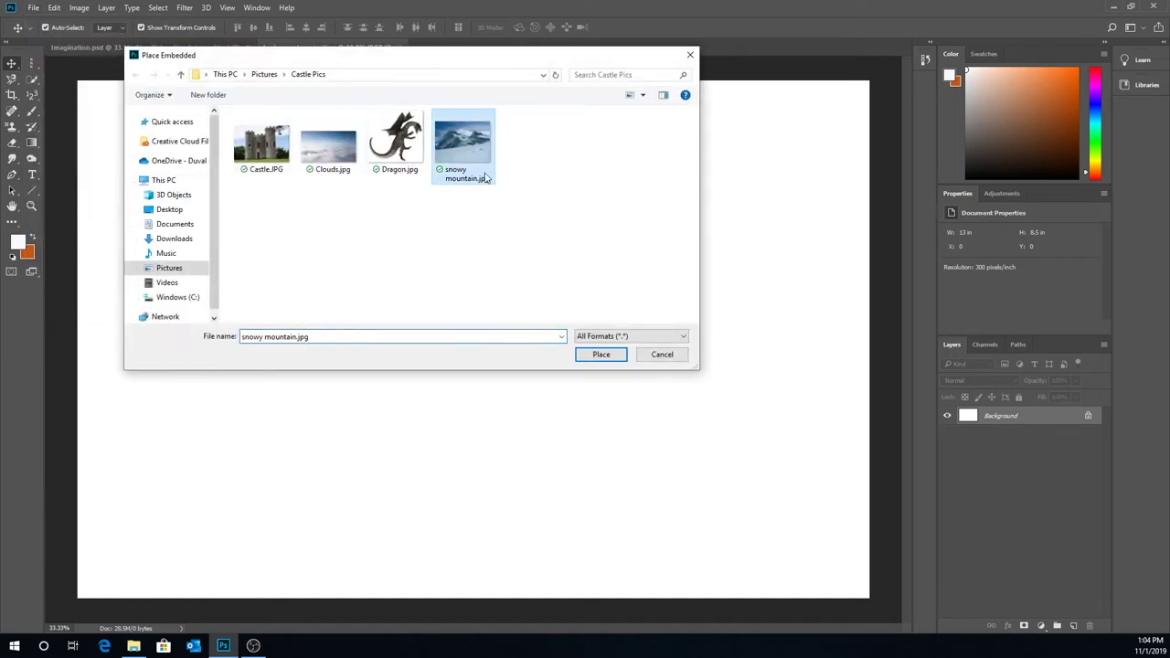
{"action": "left_click", "coordinate": [603, 356]}
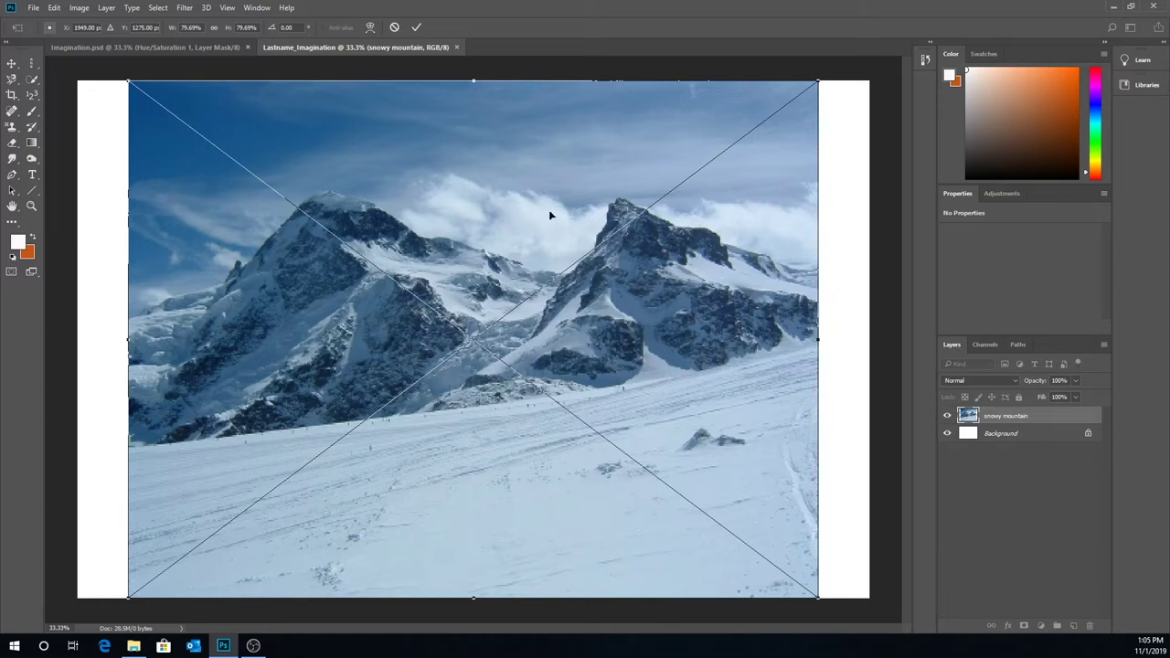
{"action": "left_click", "coordinate": [415, 29]}
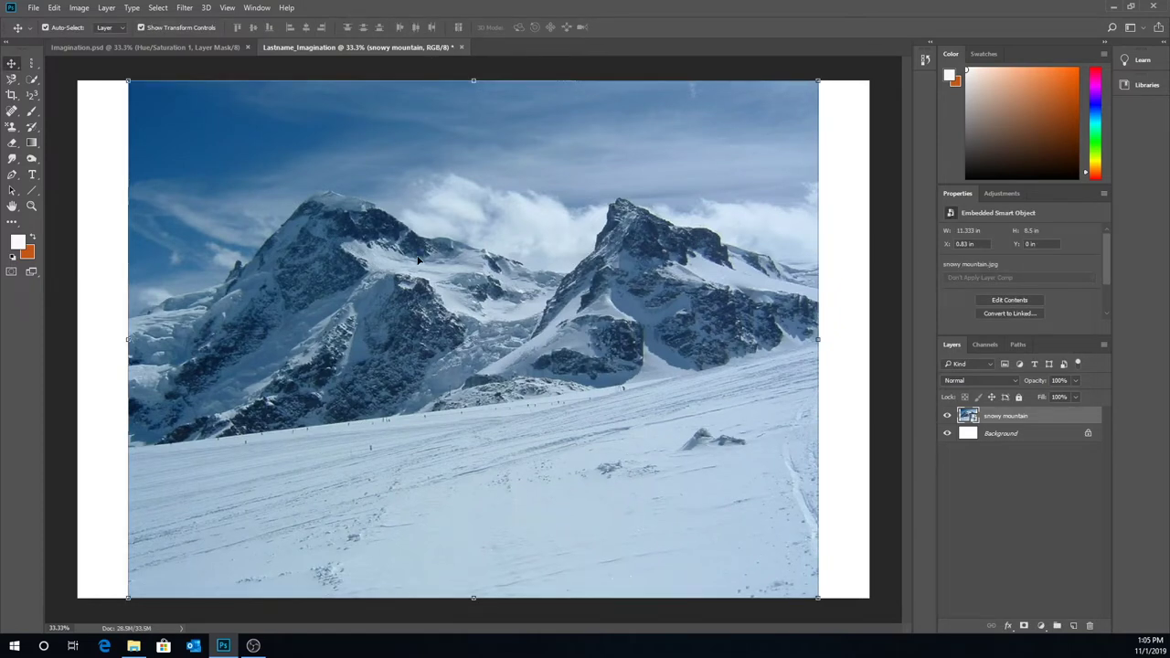
Step: Flip the snowy mountain image horizontally and stretch it past the canvas edges to about 14.8 × 8.7 inches
{"action": "left_click_drag", "start_coordinate": [128, 339], "coordinate": [52, 339]}
{"action": "left_click_drag", "start_coordinate": [865, 339], "coordinate": [923, 339]}
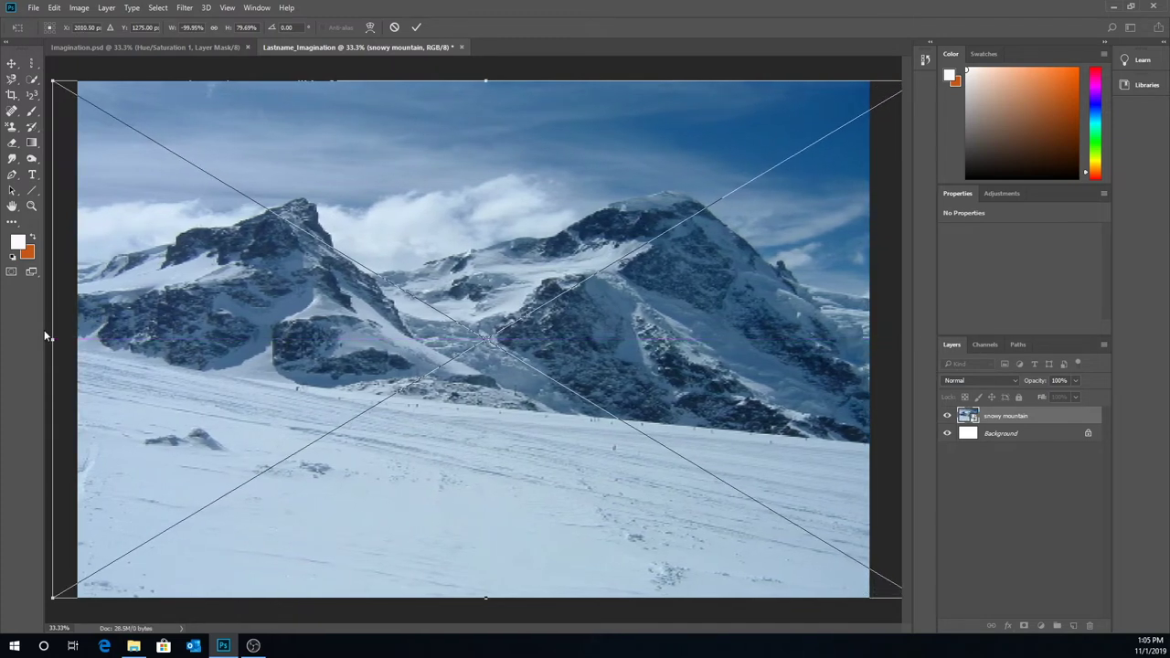
{"action": "left_click_drag", "start_coordinate": [52, 341], "coordinate": [33, 340]}
{"action": "left_click_drag", "start_coordinate": [466, 81], "coordinate": [468, 66]}
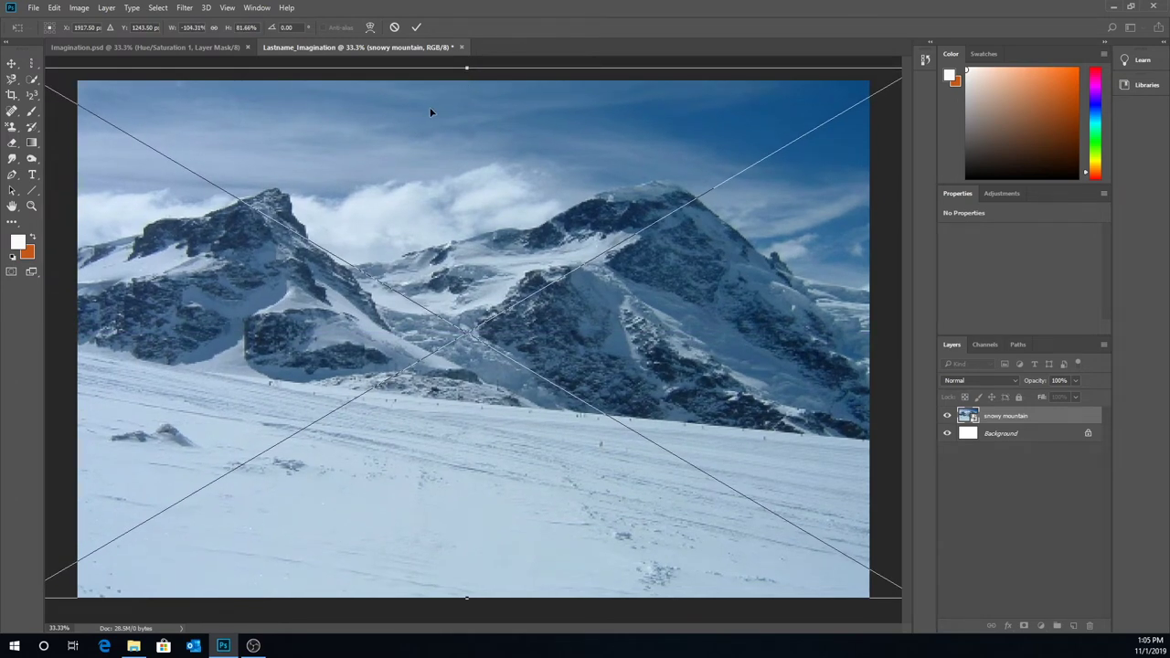
{"action": "left_click", "coordinate": [416, 29]}
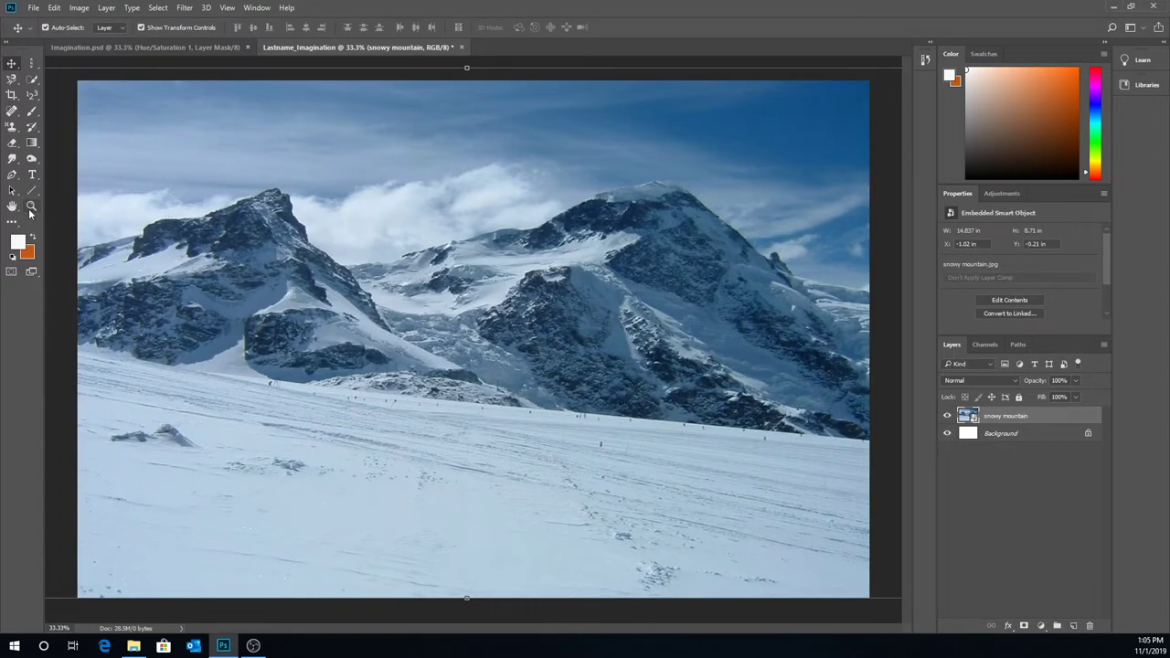
Step: Rotate the snowy mountain image about 4 degrees counterclockwise and enlarge it to cover the whole canvas, about 121% wide and 94% high
{"action": "left_click", "coordinate": [33, 206]}
{"action": "key", "text": "ctrl+minus"}
{"action": "key", "text": "ctrl+minus"}
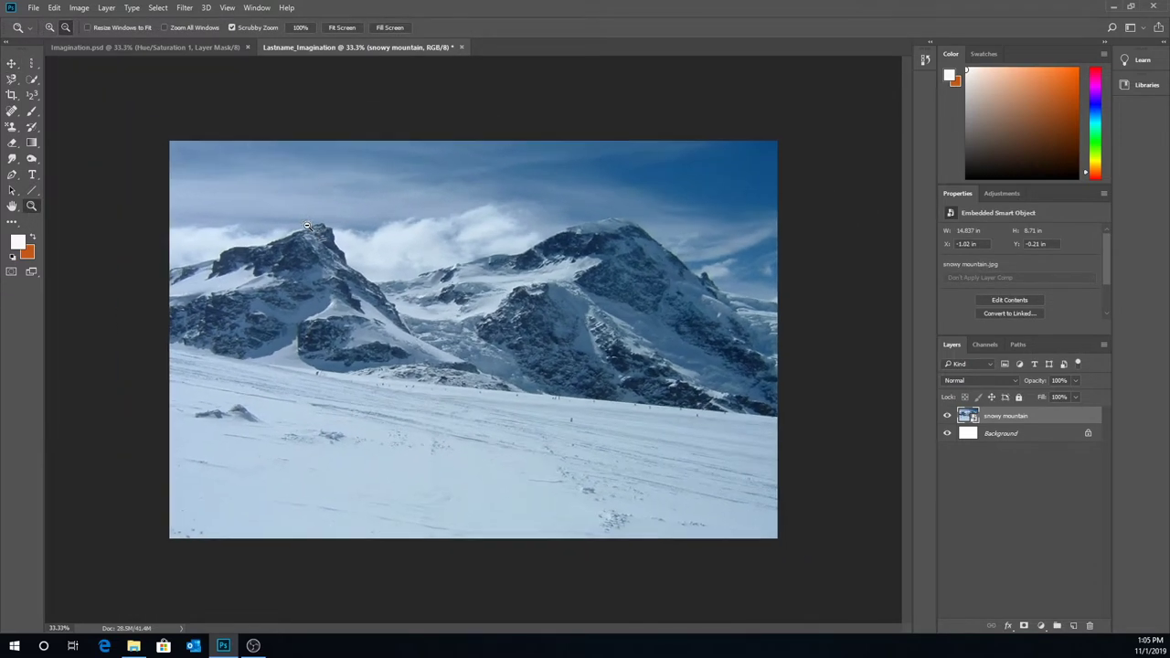
{"action": "left_click", "coordinate": [11, 63]}
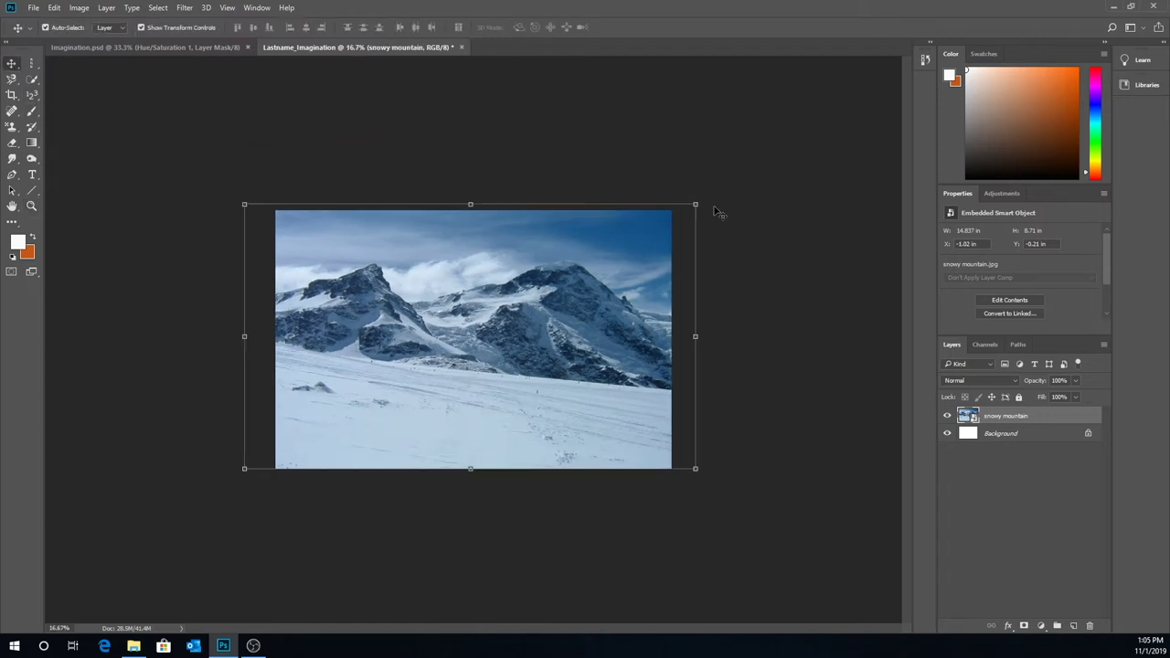
{"action": "left_click_drag", "start_coordinate": [705, 201], "coordinate": [700, 182]}
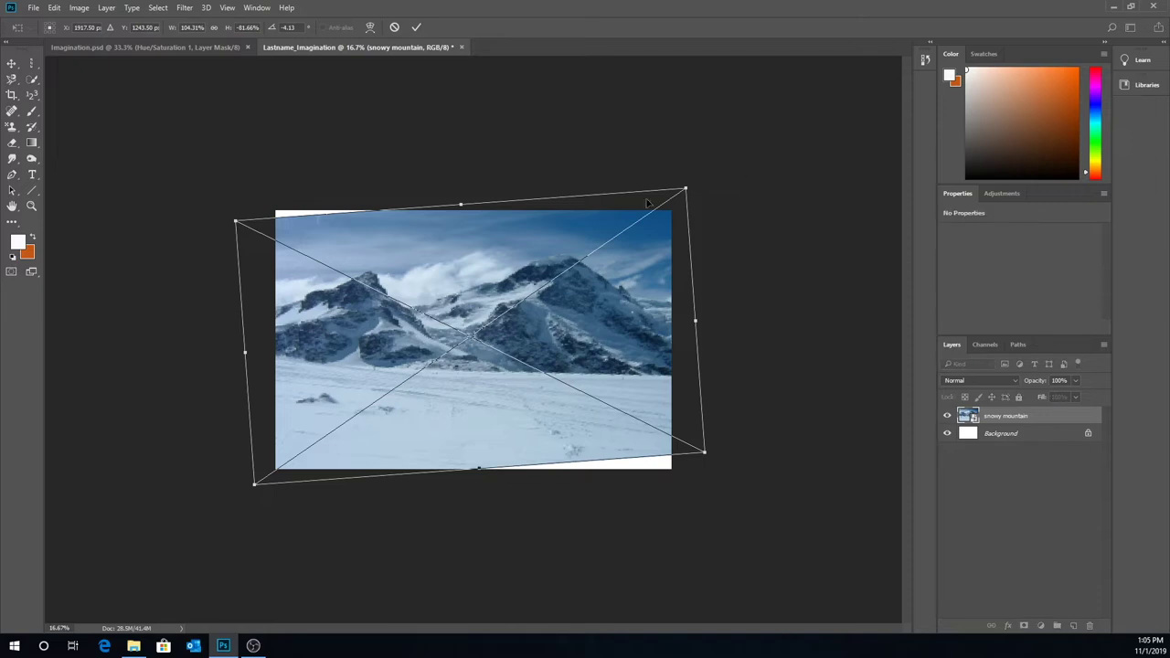
{"action": "left_click_drag", "start_coordinate": [236, 221], "coordinate": [214, 210]}
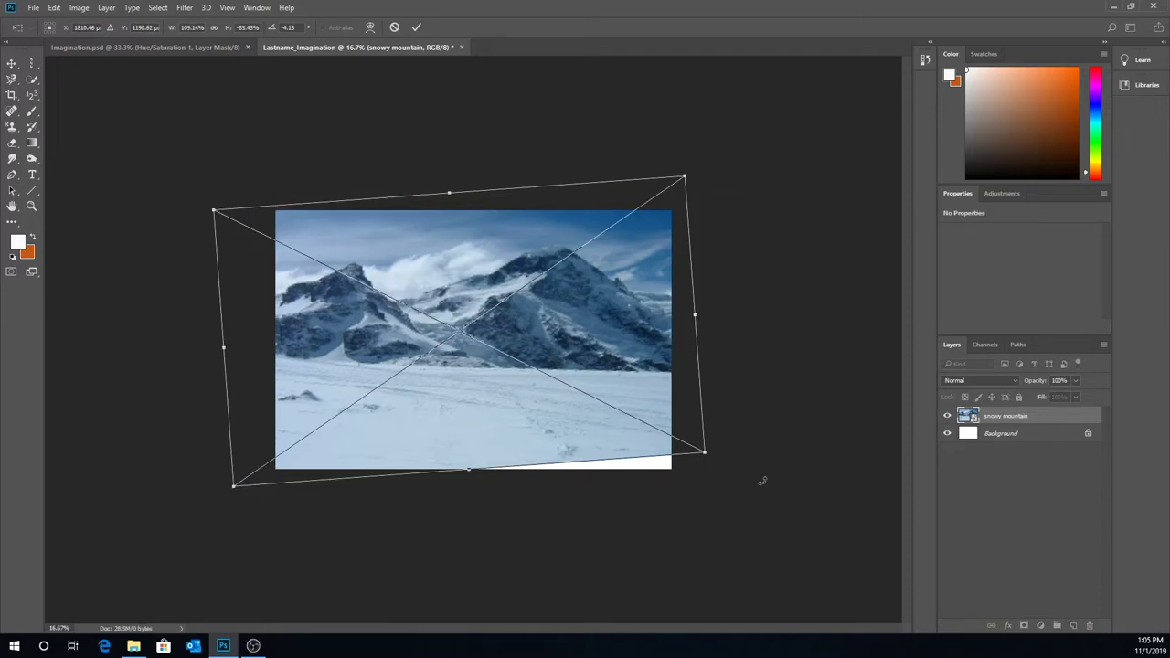
{"action": "left_click_drag", "start_coordinate": [705, 447], "coordinate": [731, 454]}
{"action": "left_click_drag", "start_coordinate": [636, 435], "coordinate": [636, 428]}
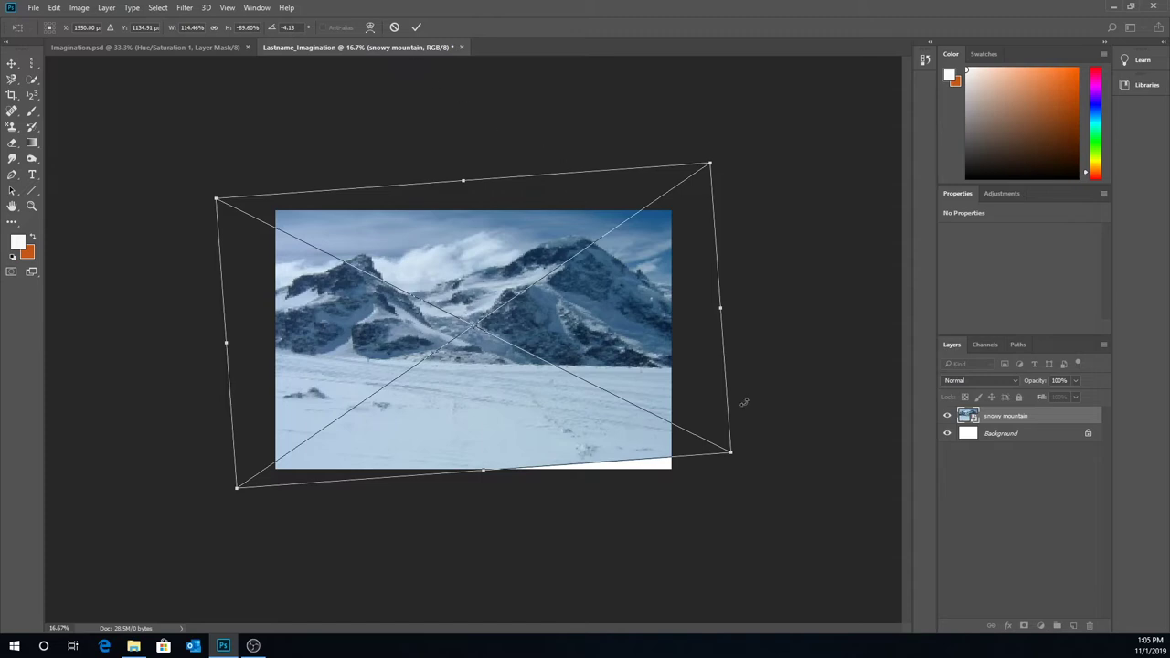
{"action": "left_click_drag", "start_coordinate": [730, 451], "coordinate": [758, 466]}
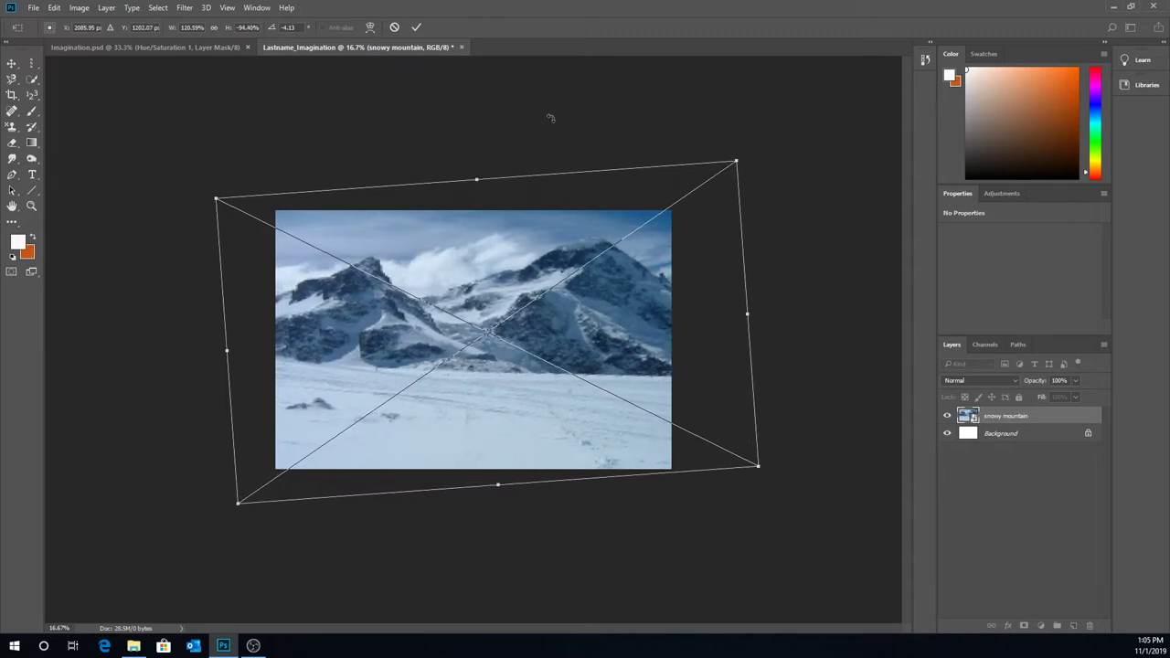
{"action": "left_click", "coordinate": [416, 29]}
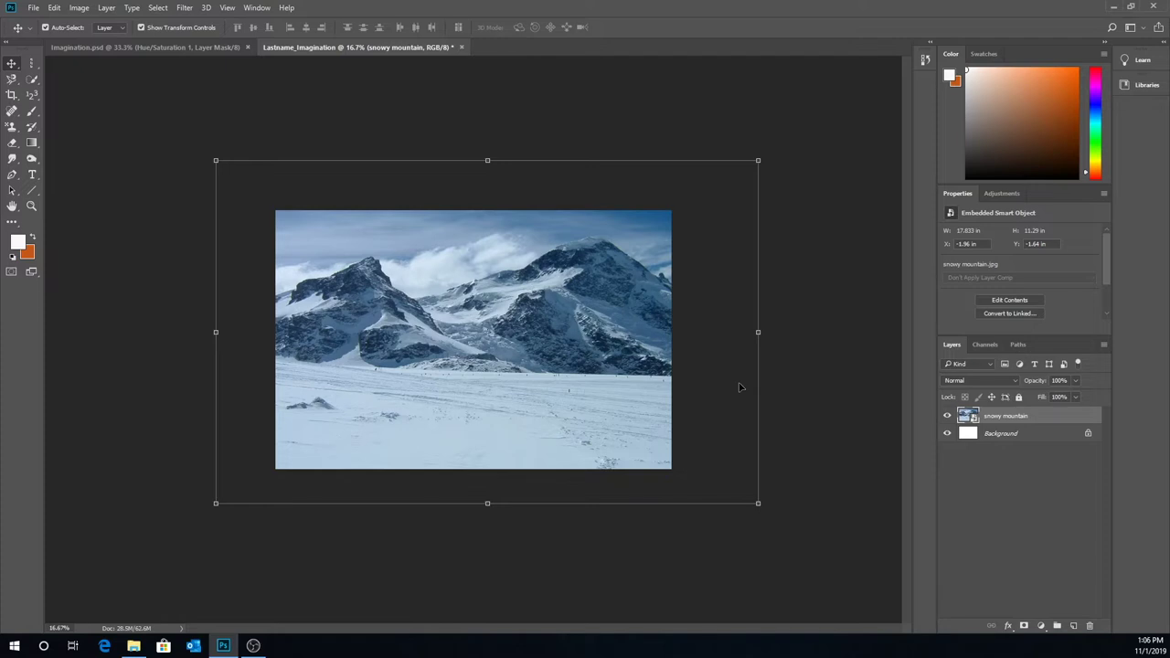
Step: Place Clouds.jpg as an embedded image above the mountain and move it down to the canvas's lower edge
{"action": "left_click", "coordinate": [32, 10]}
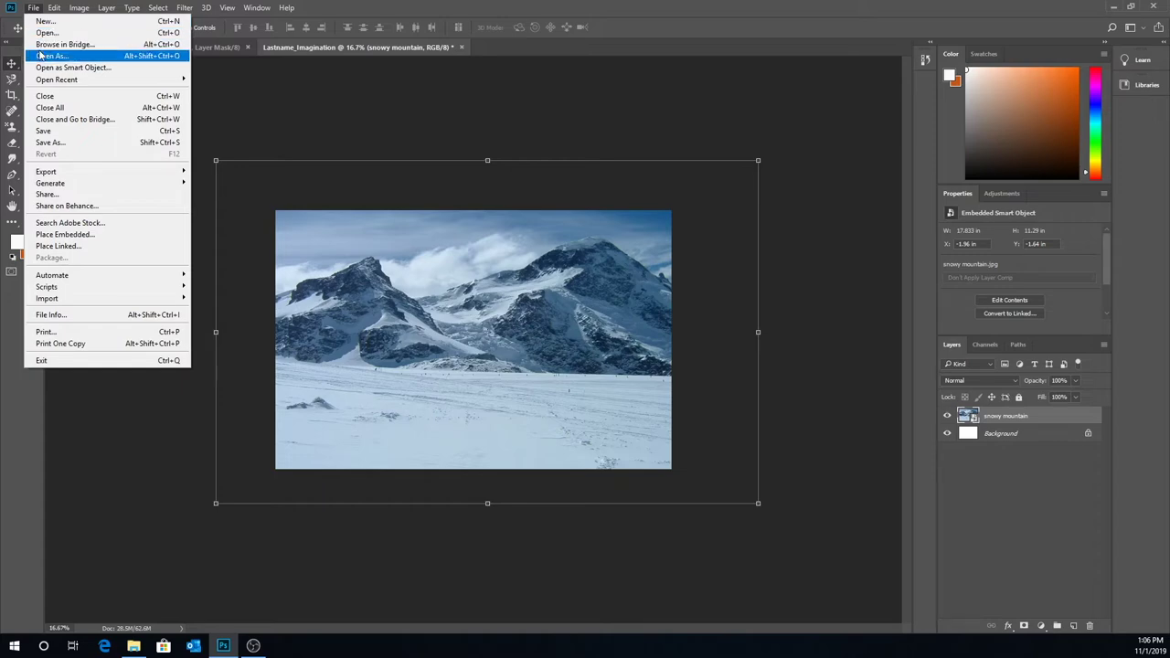
{"action": "left_click", "coordinate": [66, 234]}
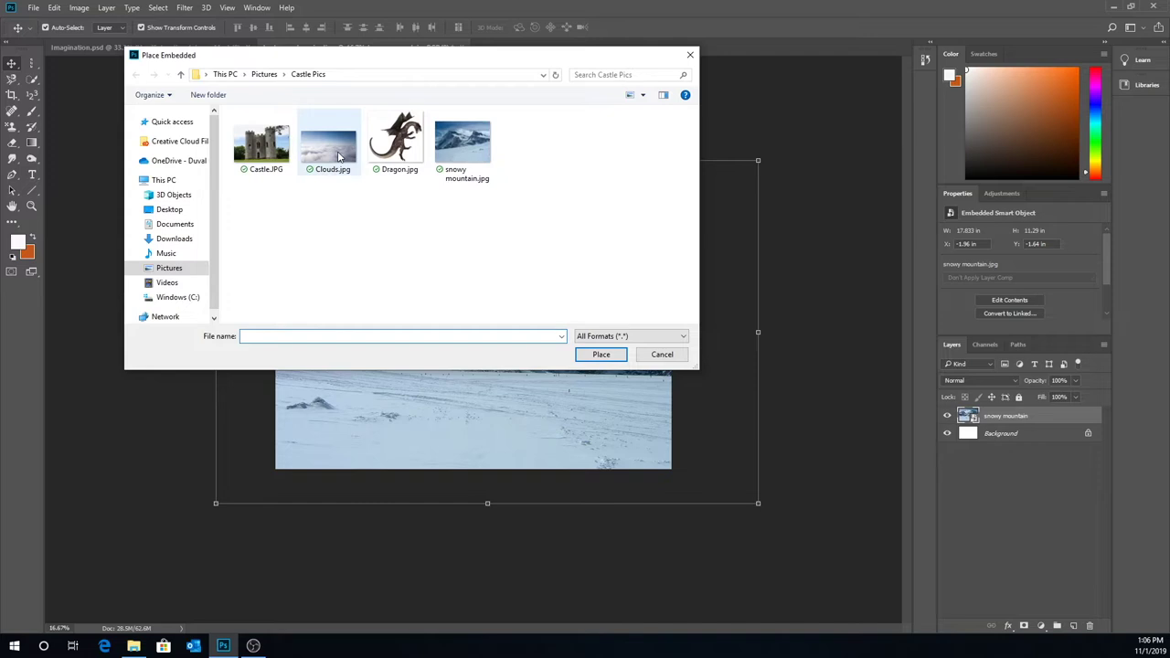
{"action": "left_click", "coordinate": [338, 157]}
{"action": "left_click", "coordinate": [585, 355]}
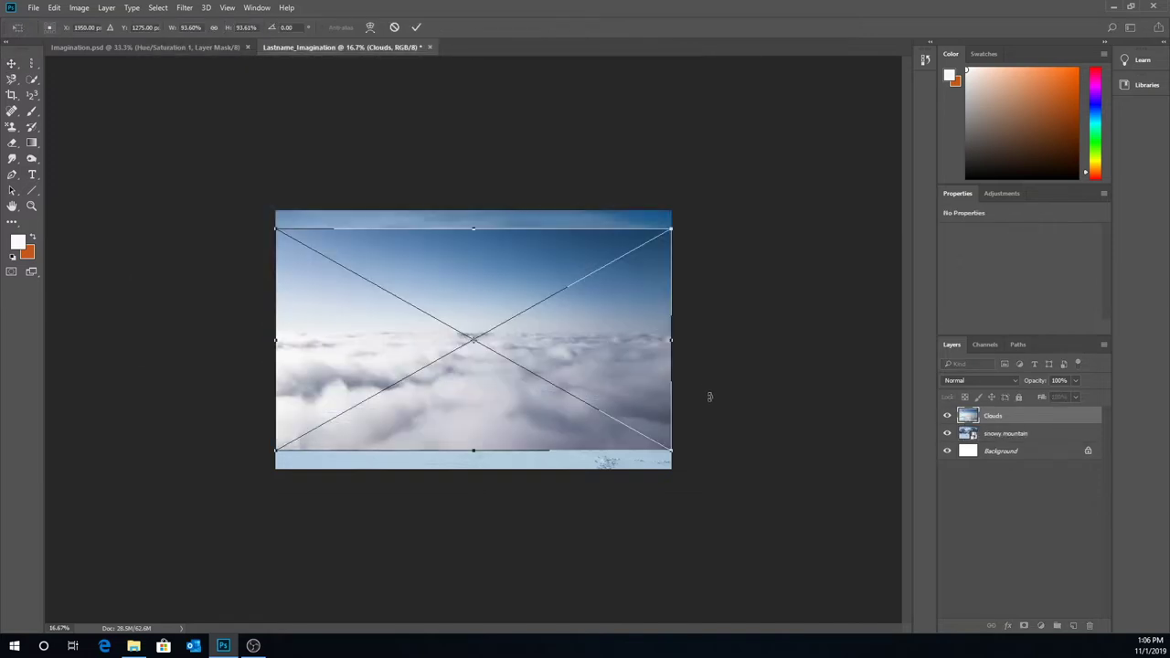
{"action": "left_click_drag", "start_coordinate": [616, 371], "coordinate": [616, 394]}
{"action": "left_click", "coordinate": [415, 28]}
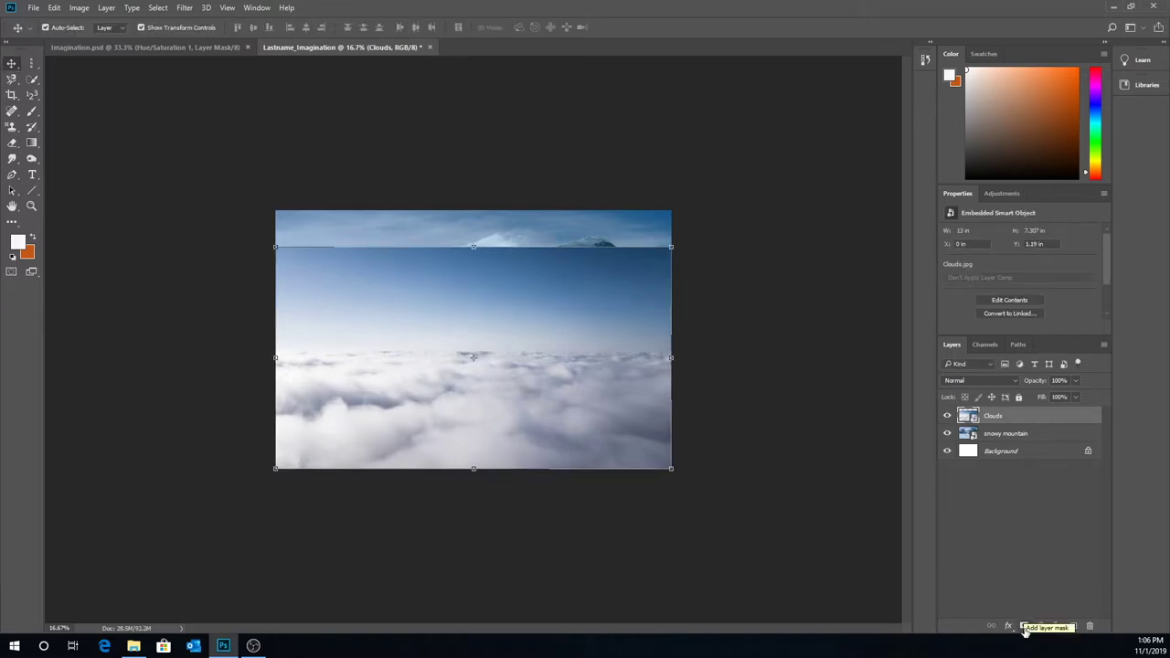
Step: Add a layer mask to the Clouds layer and paint out its upper sky with a large soft black brush at 0% hardness and 100% opacity
{"action": "left_click", "coordinate": [1023, 627]}
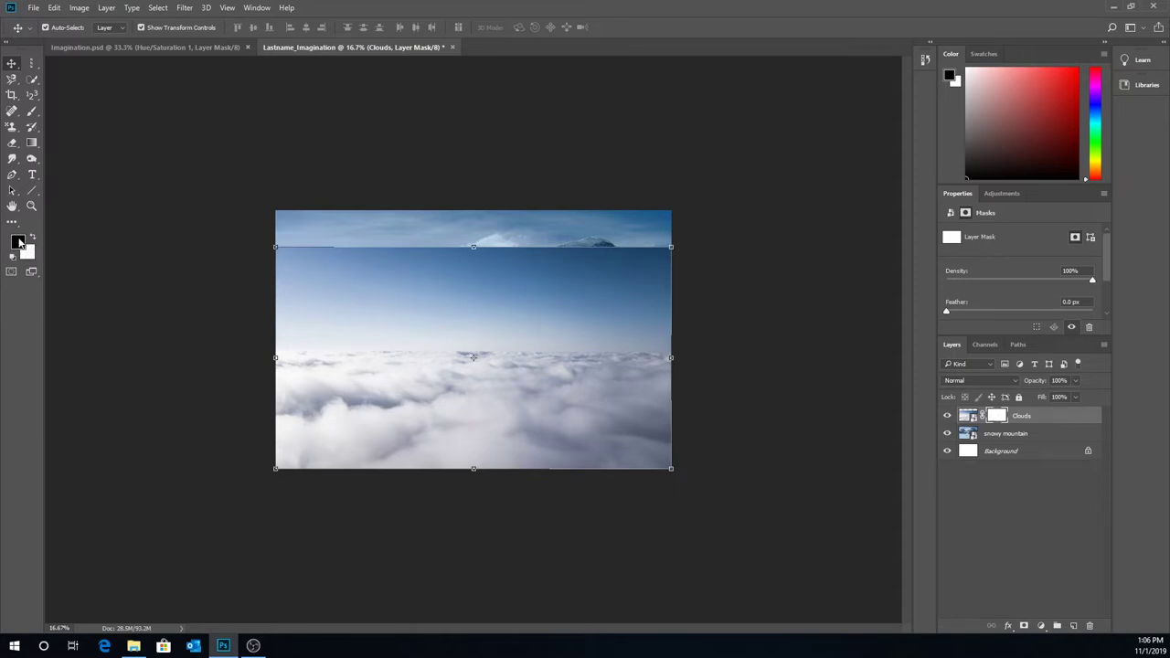
{"action": "left_click", "coordinate": [31, 111]}
{"action": "left_click", "coordinate": [53, 28]}
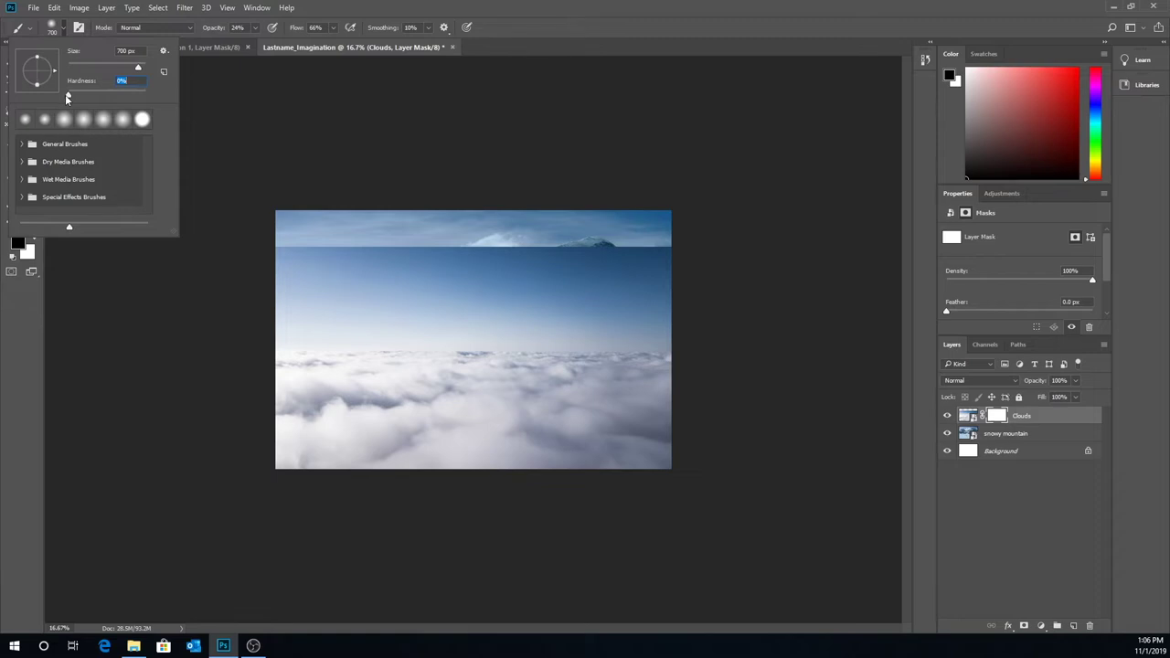
{"action": "left_click", "coordinate": [54, 30]}
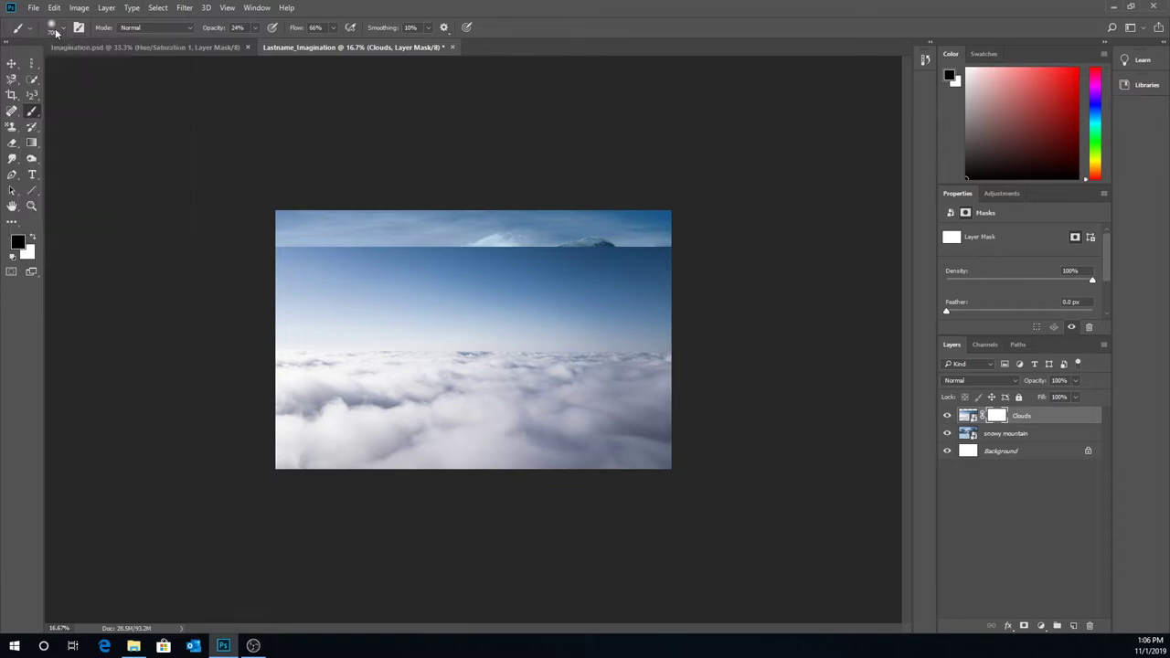
{"action": "left_click", "coordinate": [256, 29]}
{"action": "left_click_drag", "start_coordinate": [261, 47], "coordinate": [324, 50]}
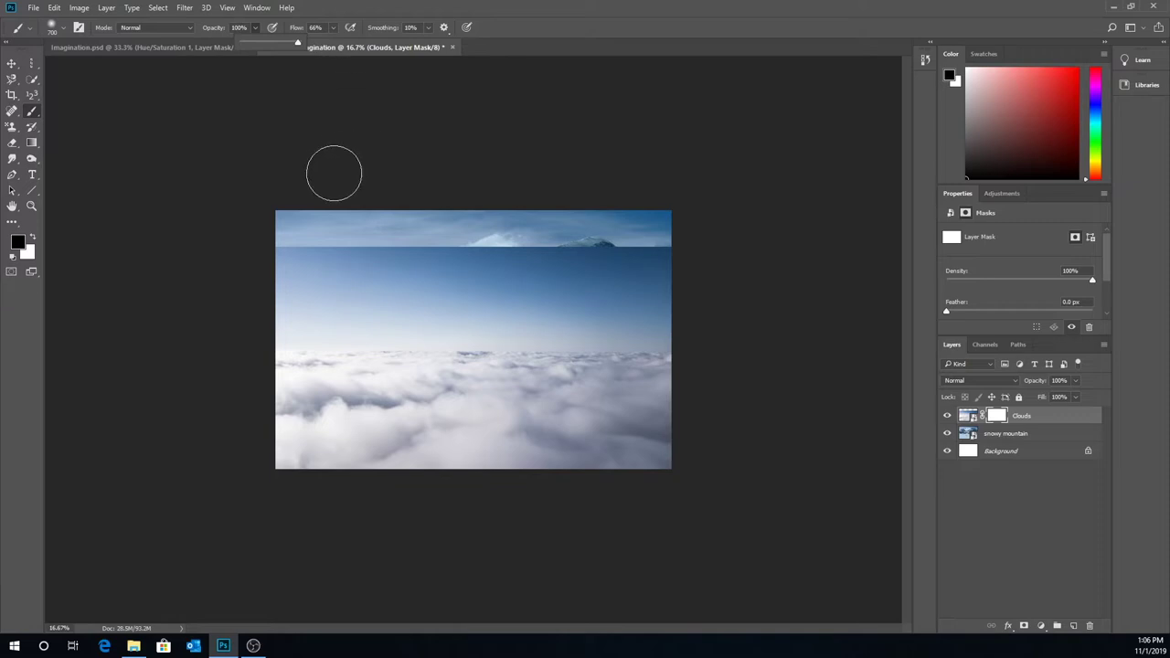
{"action": "key", "text": "bracketright"}
{"action": "key", "text": "bracketright"}
{"action": "key", "text": "bracketright"}
{"action": "key", "text": "bracketright"}
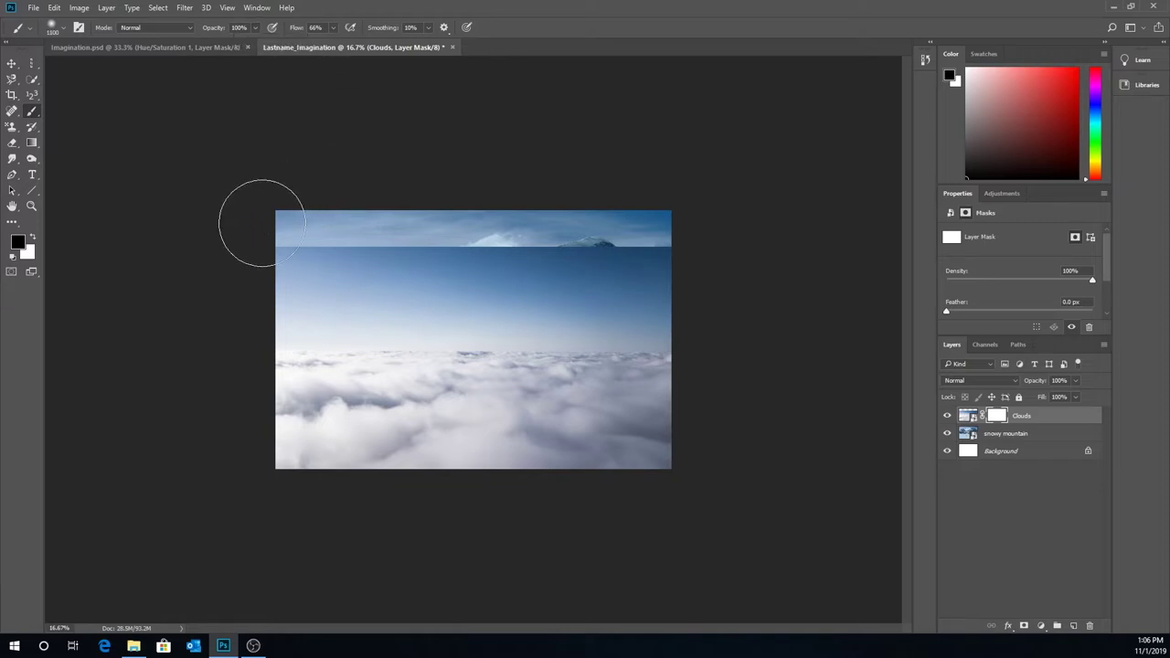
{"action": "mouse_move", "coordinate": [256, 233]}
{"action": "left_mouse_down"}
{"action": "mouse_move", "coordinate": [687, 235]}
{"action": "mouse_move", "coordinate": [658, 247]}
{"action": "mouse_move", "coordinate": [188, 246]}
{"action": "mouse_move", "coordinate": [603, 248]}
{"action": "left_mouse_up"}
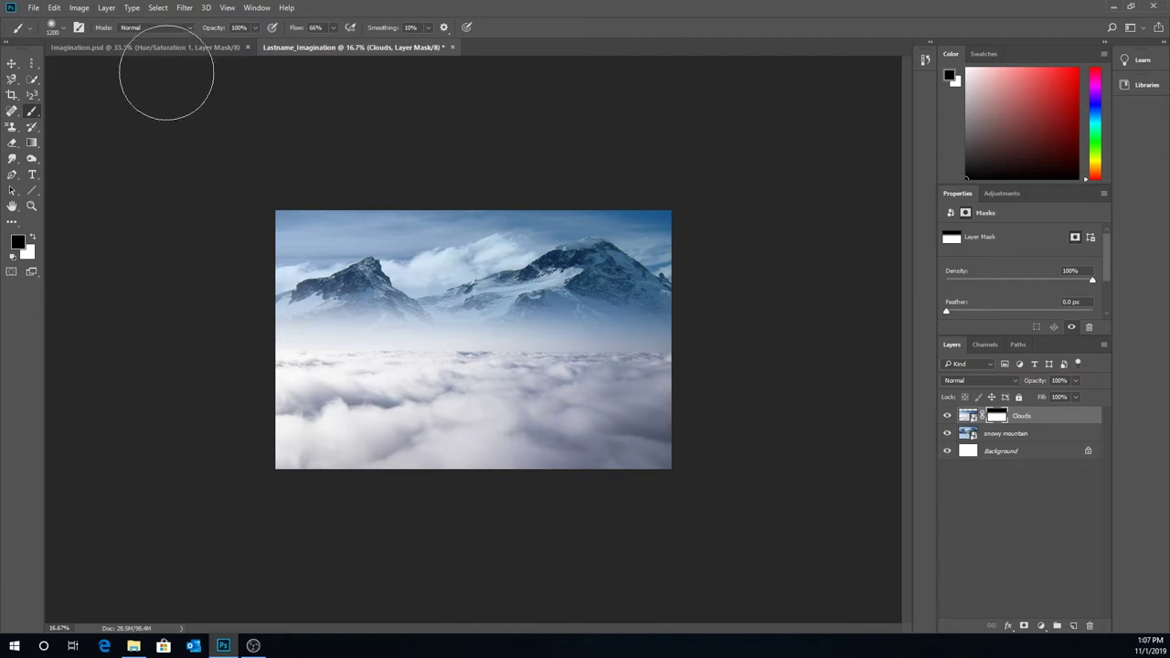
Step: Reduce the brush opacity to 22% and paint the Clouds mask along the horizon to blend the mountain bases into the clouds
{"action": "left_click", "coordinate": [256, 30]}
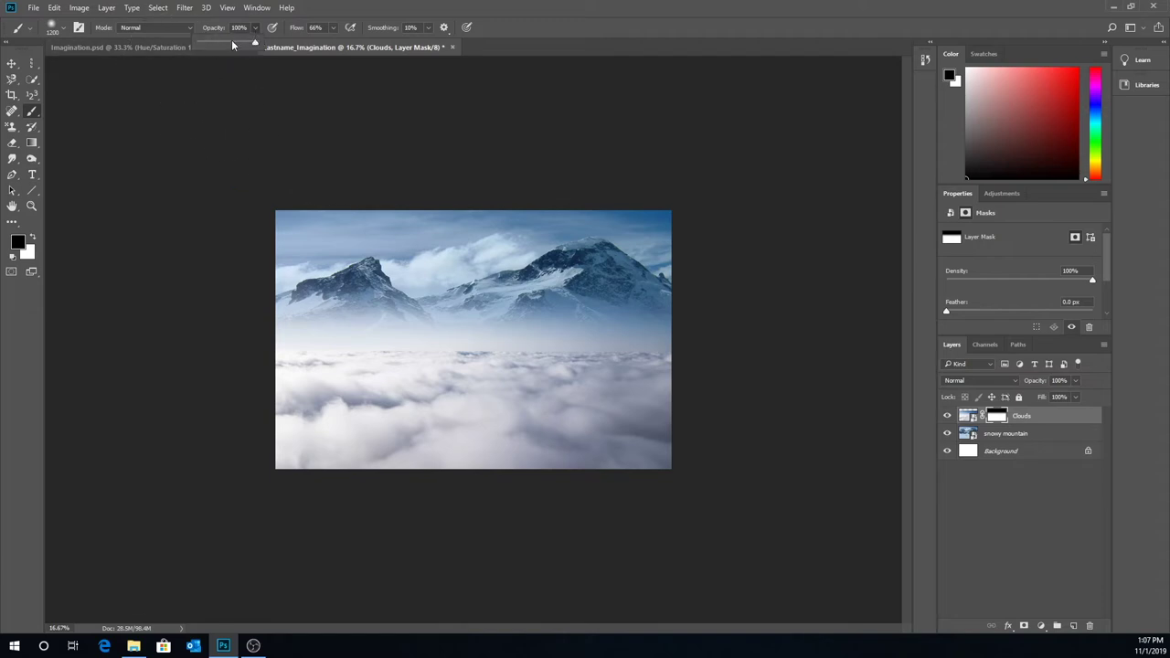
{"action": "left_click", "coordinate": [212, 46]}
{"action": "left_click_drag", "start_coordinate": [274, 320], "coordinate": [725, 286]}
{"action": "mouse_move", "coordinate": [275, 331]}
{"action": "left_mouse_down"}
{"action": "mouse_move", "coordinate": [731, 327]}
{"action": "mouse_move", "coordinate": [787, 345]}
{"action": "left_mouse_up"}
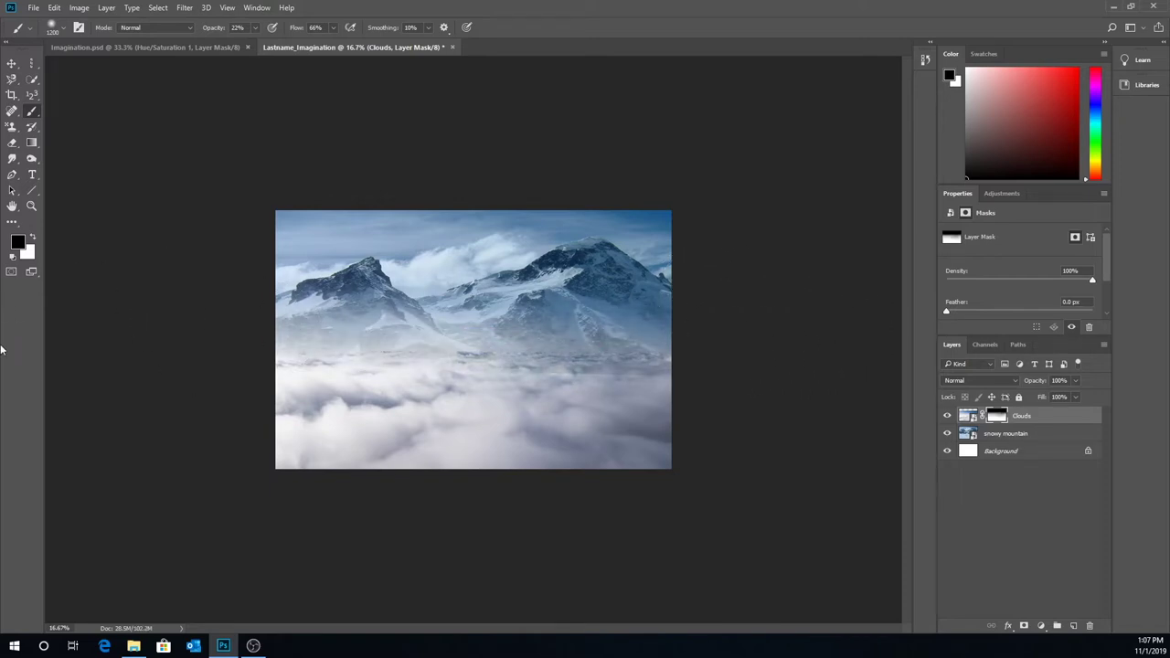
Step: Stretch the Clouds layer vertically to about 7.65 inches high, keeping it 13 inches wide and aligned with the canvas's lower edge
{"action": "left_click", "coordinate": [12, 64]}
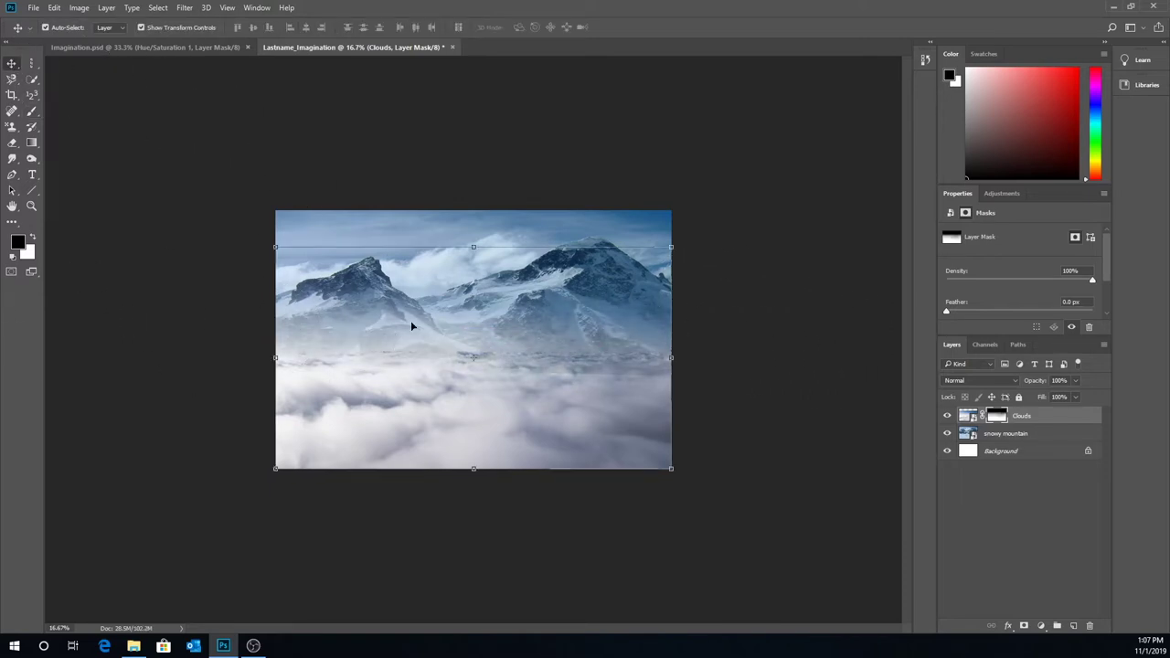
{"action": "mouse_move", "coordinate": [472, 420]}
{"action": "left_mouse_down"}
{"action": "mouse_move", "coordinate": [473, 399]}
{"action": "mouse_move", "coordinate": [472, 412]}
{"action": "left_mouse_up"}
{"action": "left_click_drag", "start_coordinate": [472, 457], "coordinate": [472, 468]}
{"action": "left_click", "coordinate": [538, 27]}
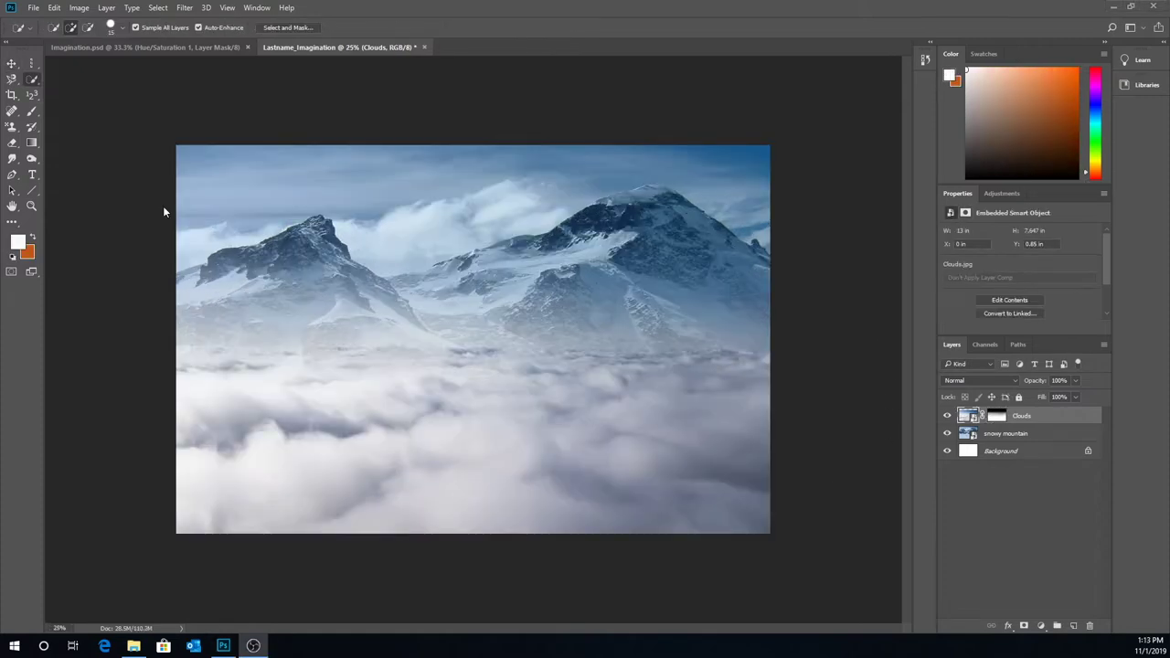
Step: Place Castle.JPG from the Castle Pics folder as an embedded image above the Clouds layer
{"action": "left_click", "coordinate": [34, 9]}
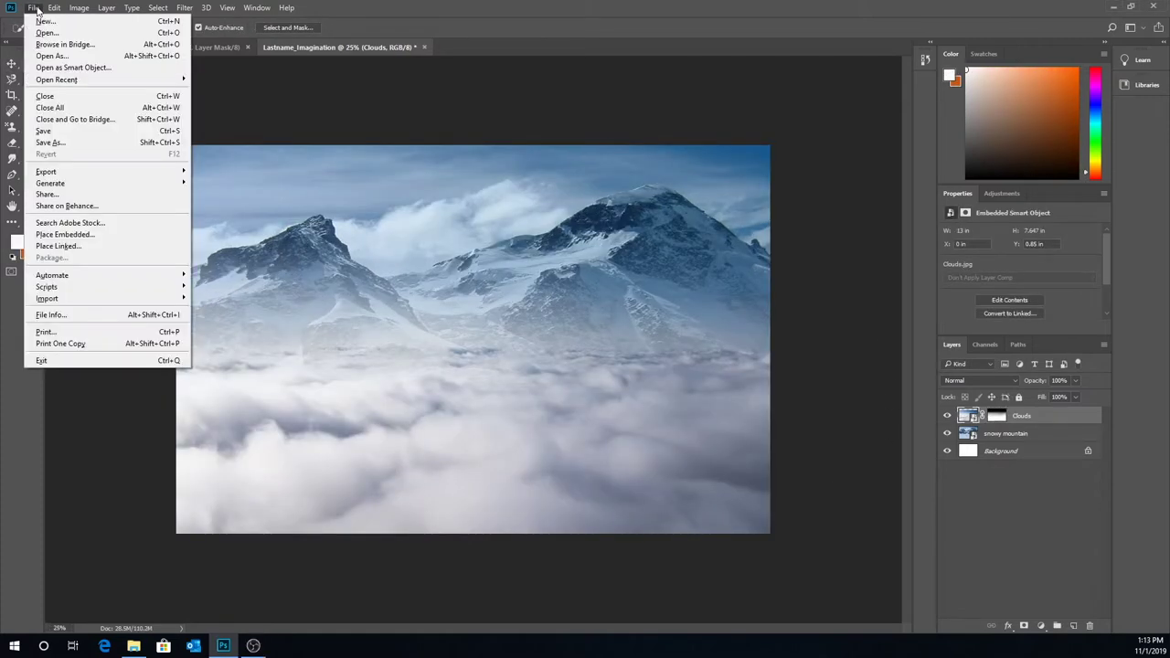
{"action": "left_click", "coordinate": [57, 235]}
{"action": "left_click", "coordinate": [264, 151]}
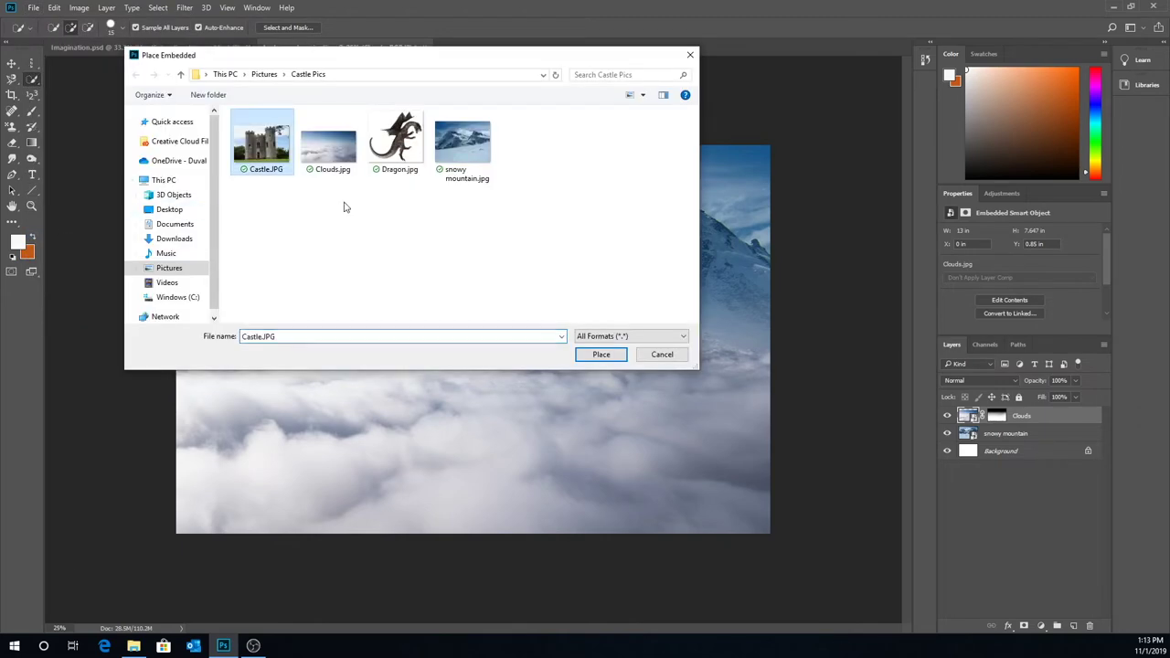
{"action": "left_click", "coordinate": [582, 354]}
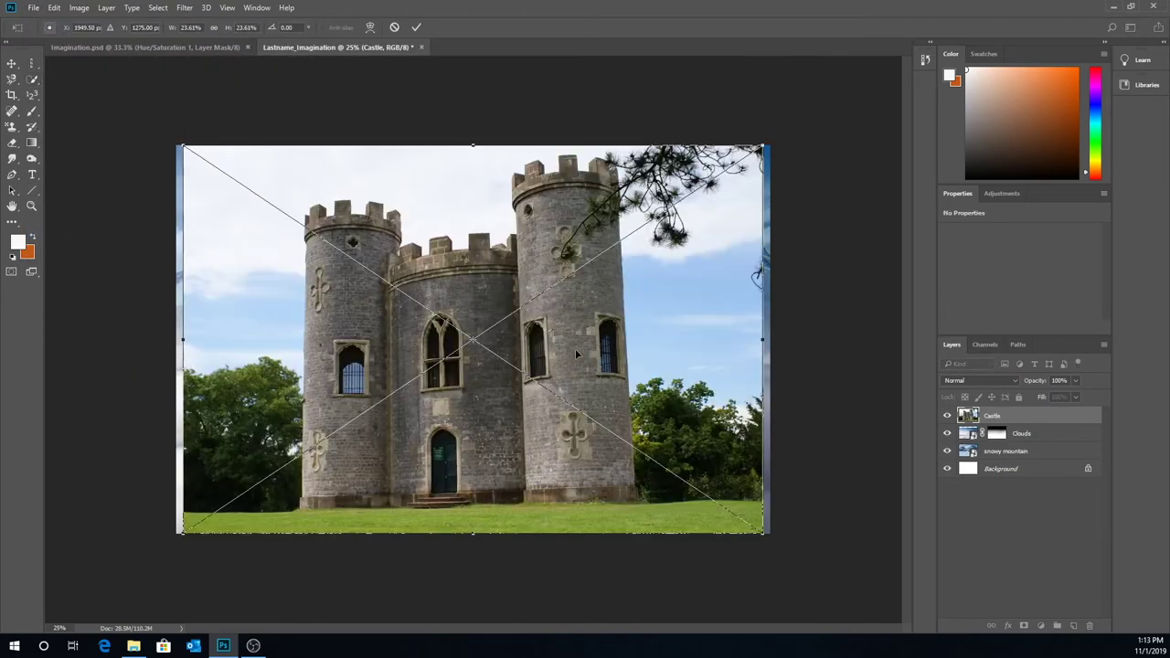
{"action": "left_click", "coordinate": [416, 30]}
Step: Select the castle building including its windows but not the grass with Quick Selection, and mask out the rest of the Castle layer
{"action": "key", "text": "w"}
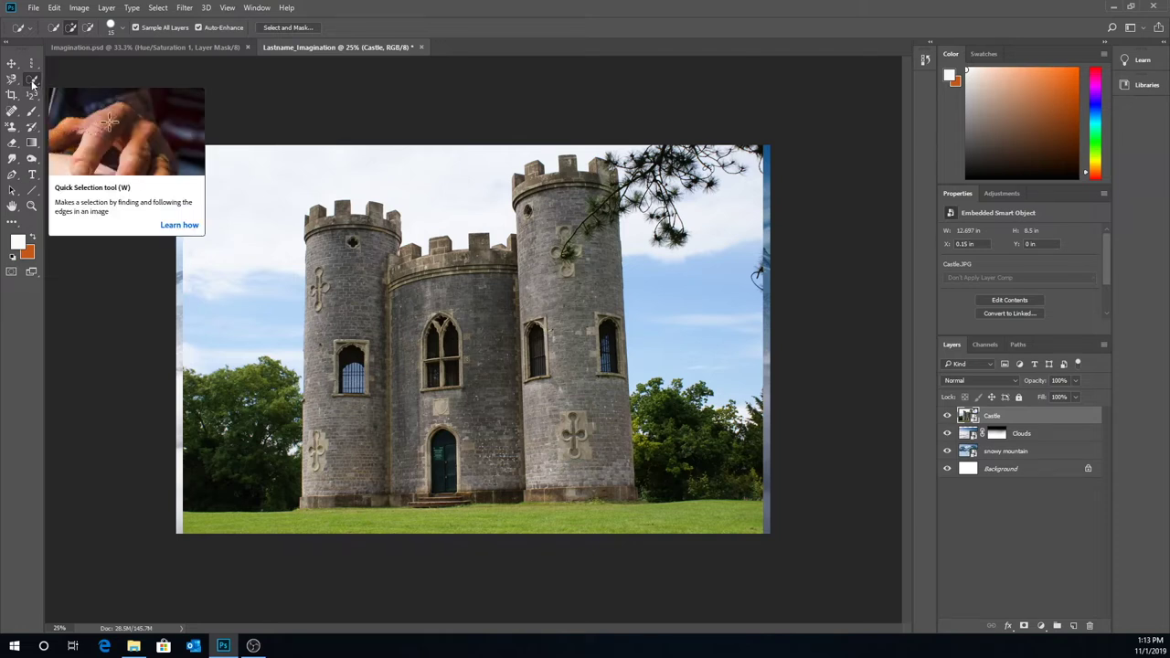
{"action": "mouse_move", "coordinate": [354, 252]}
{"action": "left_mouse_down"}
{"action": "mouse_move", "coordinate": [374, 295]}
{"action": "mouse_move", "coordinate": [480, 271]}
{"action": "mouse_move", "coordinate": [533, 219]}
{"action": "mouse_move", "coordinate": [537, 166]}
{"action": "mouse_move", "coordinate": [564, 187]}
{"action": "mouse_move", "coordinate": [595, 258]}
{"action": "mouse_move", "coordinate": [588, 391]}
{"action": "mouse_move", "coordinate": [617, 481]}
{"action": "mouse_move", "coordinate": [466, 482]}
{"action": "mouse_move", "coordinate": [311, 503]}
{"action": "mouse_move", "coordinate": [454, 502]}
{"action": "left_mouse_up"}
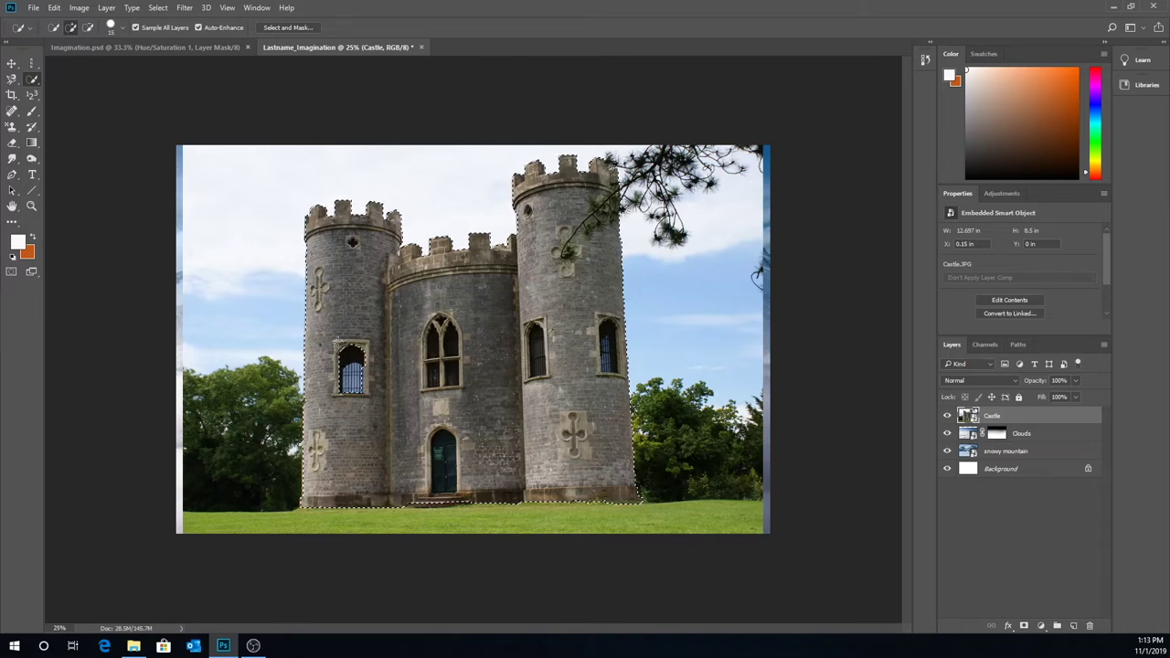
{"action": "left_click", "coordinate": [344, 502]}
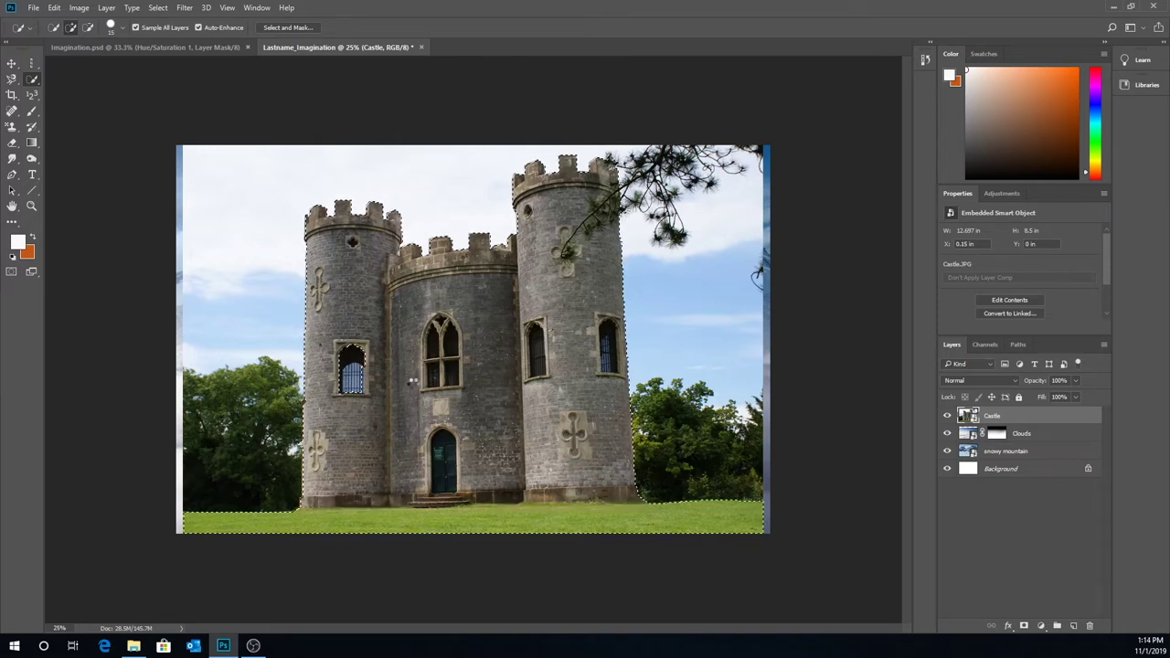
{"action": "left_click", "coordinate": [261, 528], "text": "alt"}
{"action": "left_click_drag", "start_coordinate": [262, 528], "coordinate": [636, 521]}
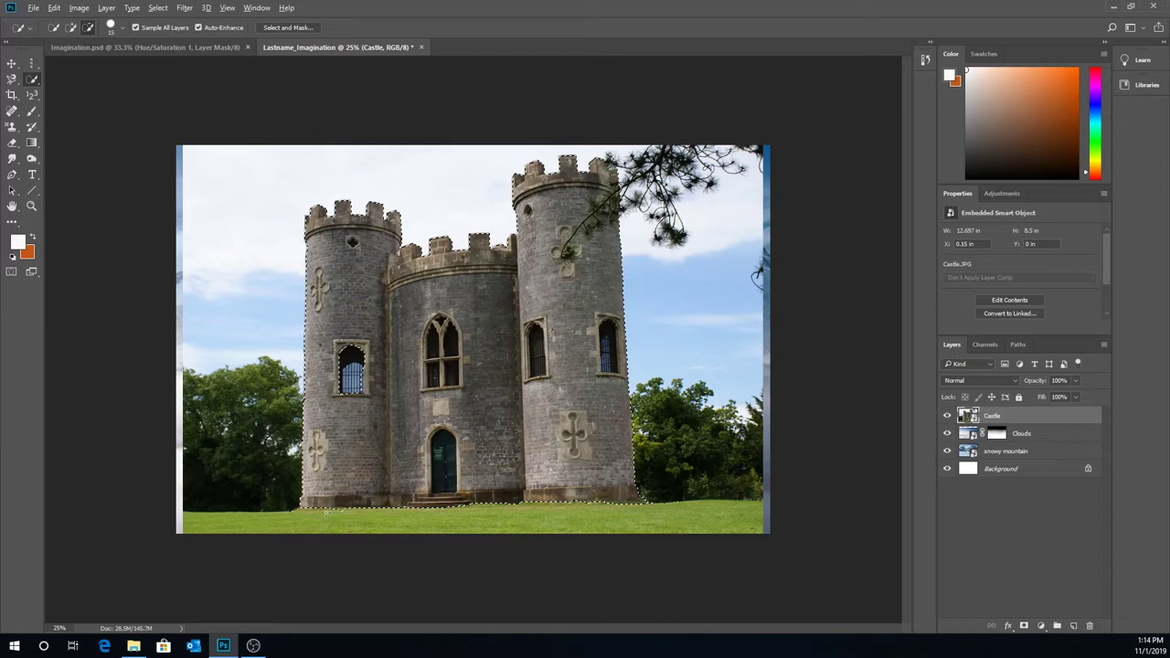
{"action": "left_click_drag", "start_coordinate": [360, 341], "coordinate": [362, 387]}
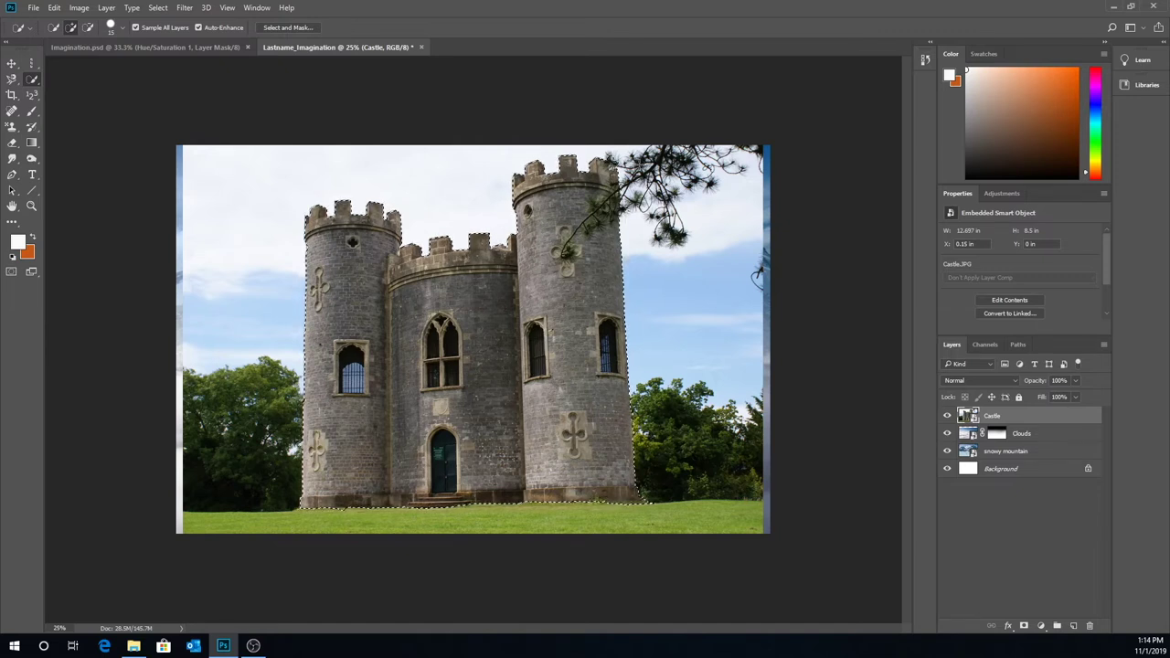
{"action": "left_click", "coordinate": [1023, 627]}
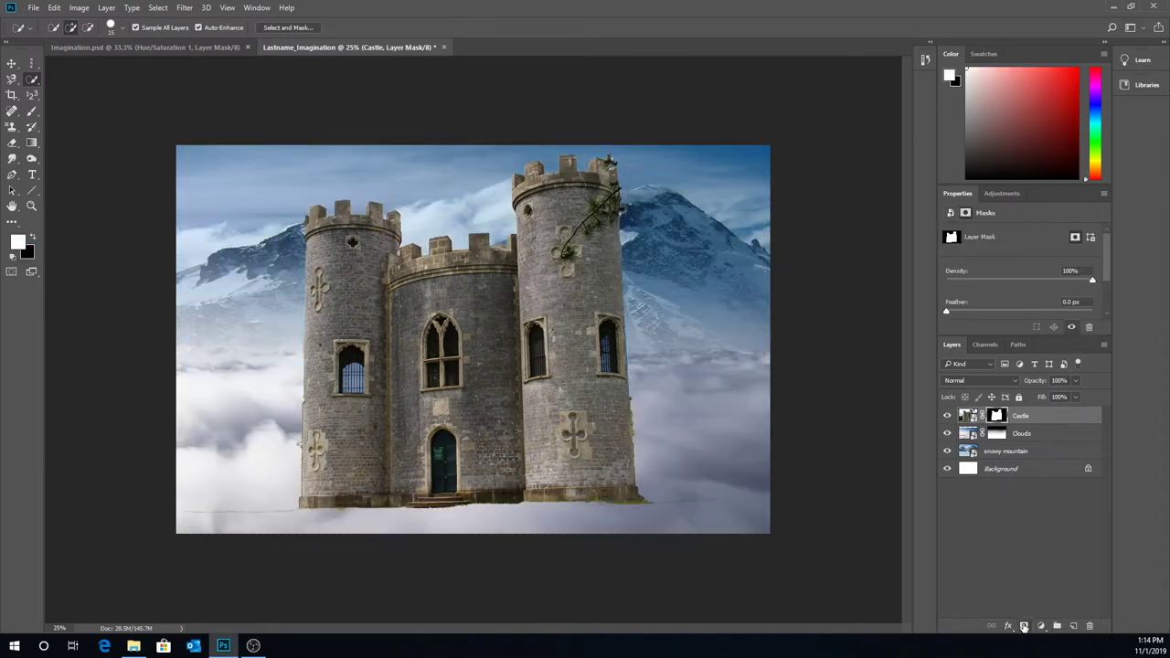
Step: Hide the Clouds and snowy mountain layers to isolate the castle on the white background
{"action": "left_click", "coordinate": [11, 64]}
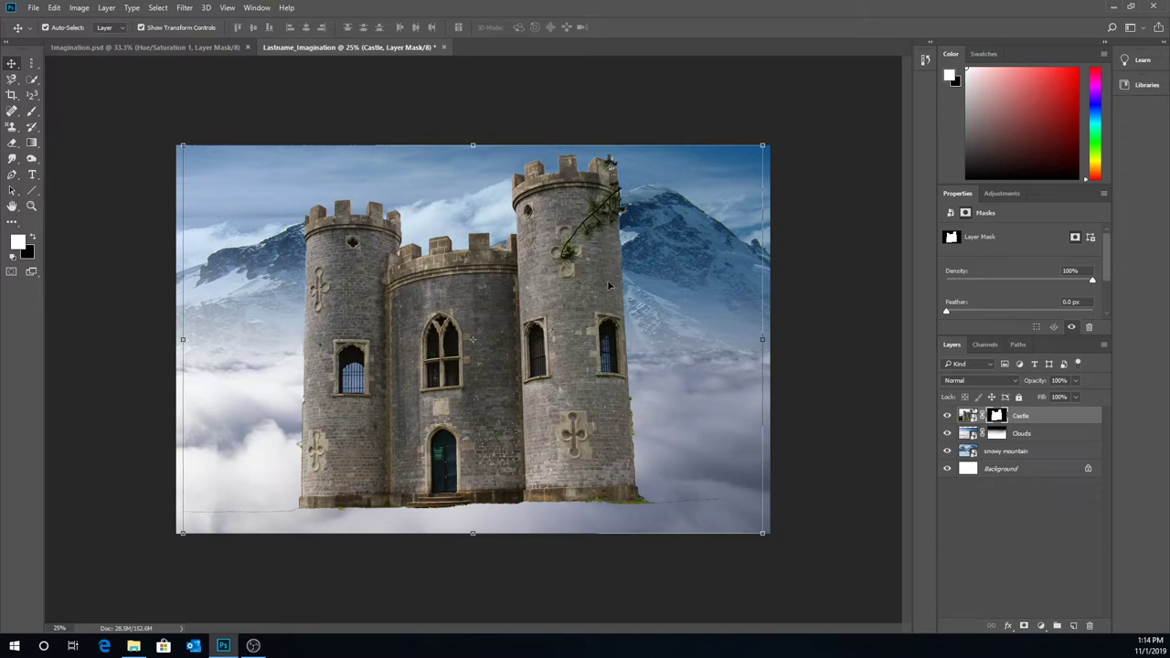
{"action": "left_click", "coordinate": [947, 433]}
{"action": "left_click", "coordinate": [947, 450]}
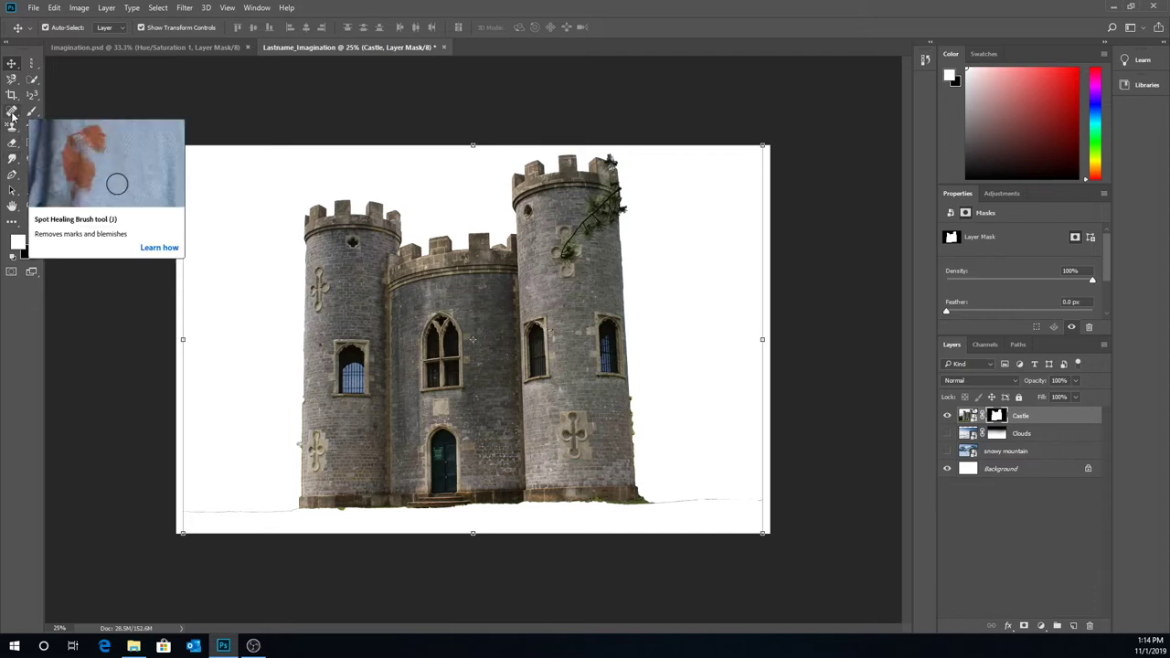
Step: Rasterize the Castle layer's image and remove the branch from the right tower with the 250 px content-aware Spot Healing Brush
{"action": "left_click", "coordinate": [13, 112]}
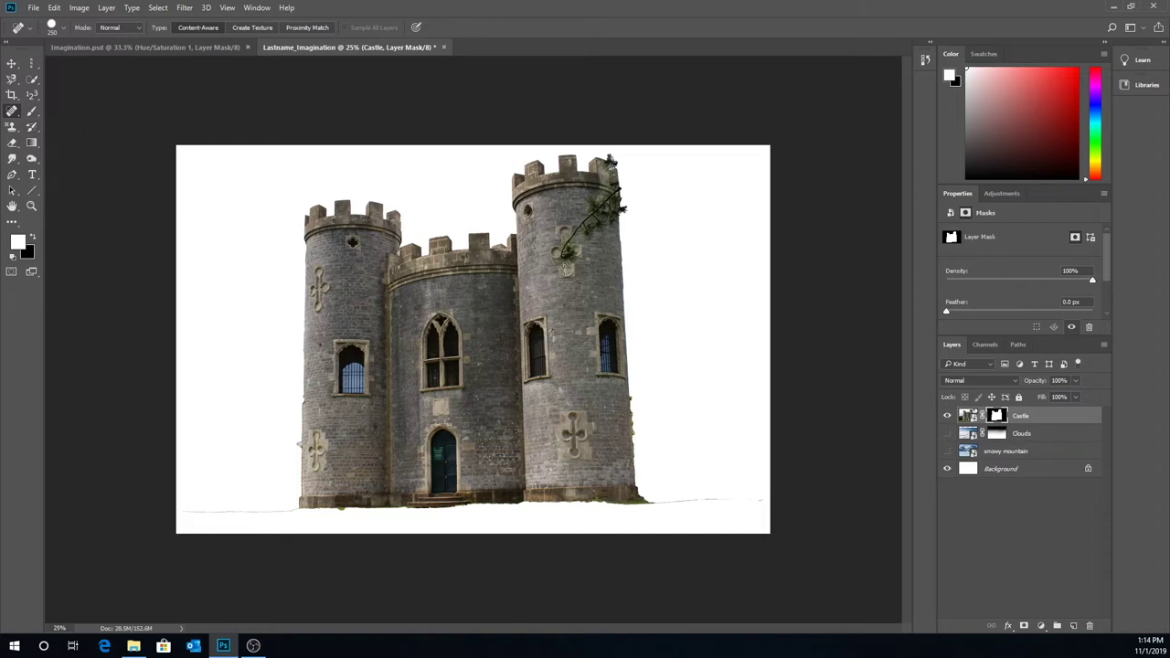
{"action": "mouse_move", "coordinate": [565, 270]}
{"action": "left_mouse_down"}
{"action": "mouse_move", "coordinate": [571, 242]}
{"action": "mouse_move", "coordinate": [604, 204]}
{"action": "left_mouse_up"}
{"action": "left_click", "coordinate": [966, 417]}
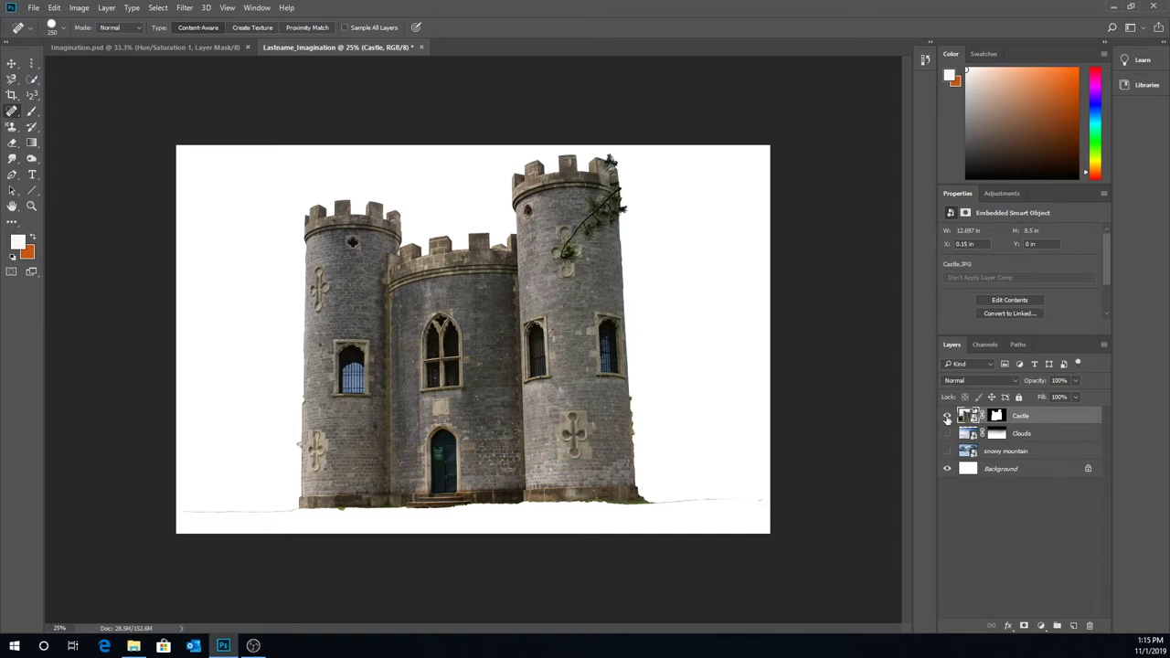
{"action": "left_click", "coordinate": [565, 265]}
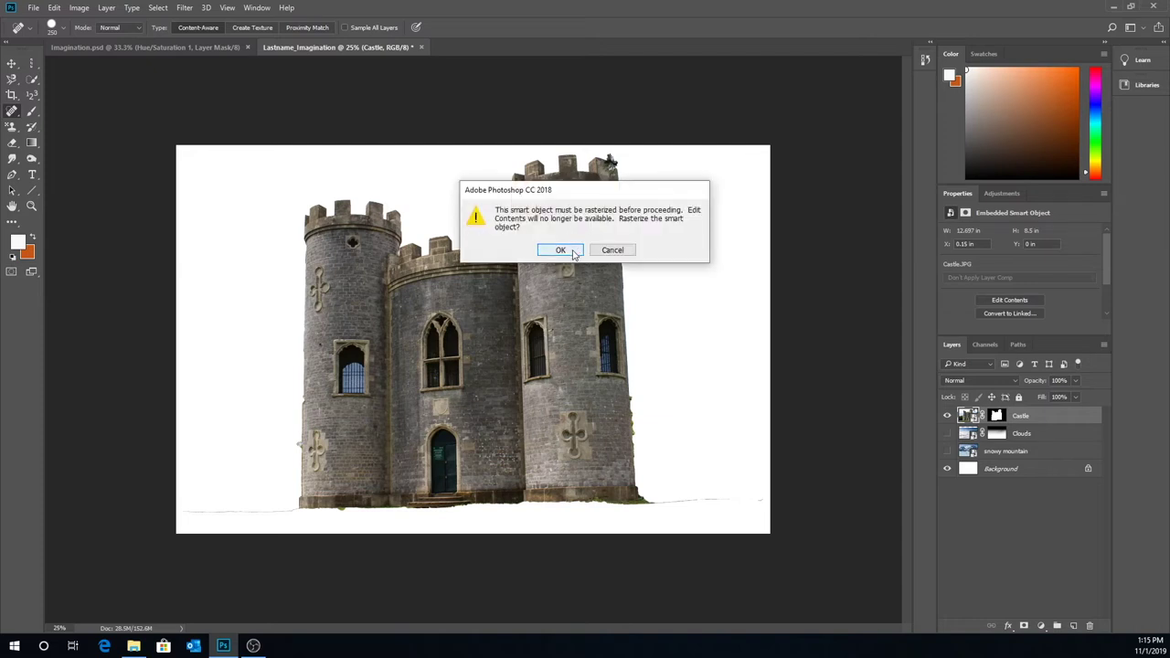
{"action": "left_click", "coordinate": [560, 250]}
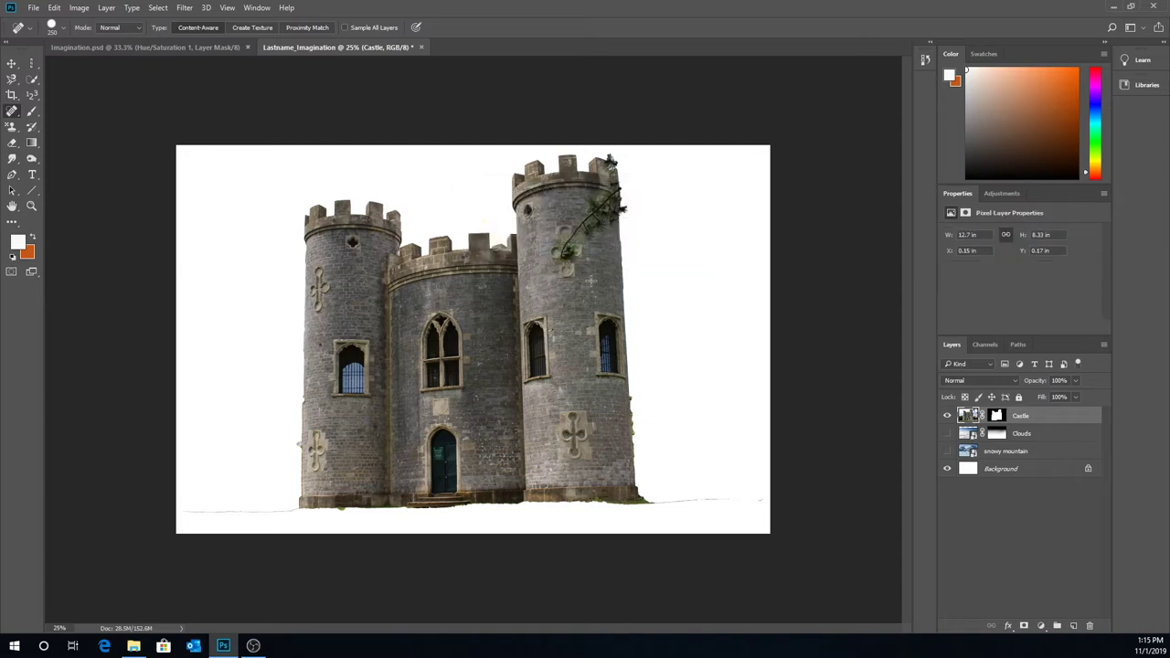
{"action": "mouse_move", "coordinate": [570, 276]}
{"action": "left_mouse_down"}
{"action": "mouse_move", "coordinate": [567, 245]}
{"action": "mouse_move", "coordinate": [604, 206]}
{"action": "left_mouse_up"}
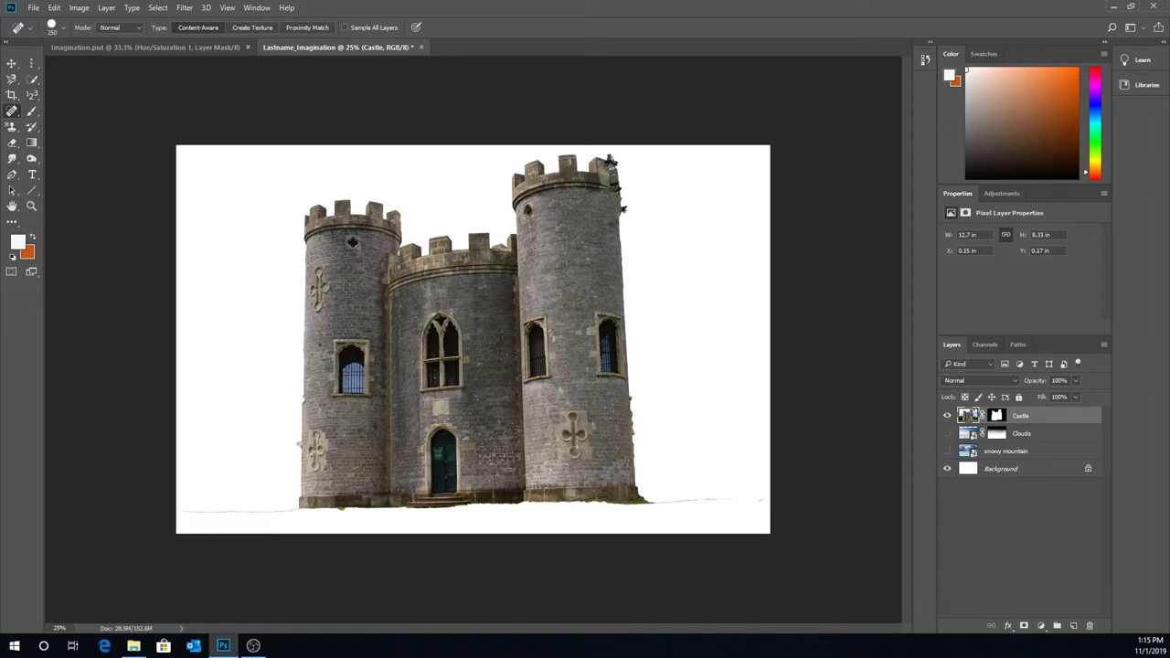
Step: Clone a stone cross ornament onto the upper wall of the right tower using the Clone Stamp in Normal mode at 175 px
{"action": "left_click", "coordinate": [11, 131]}
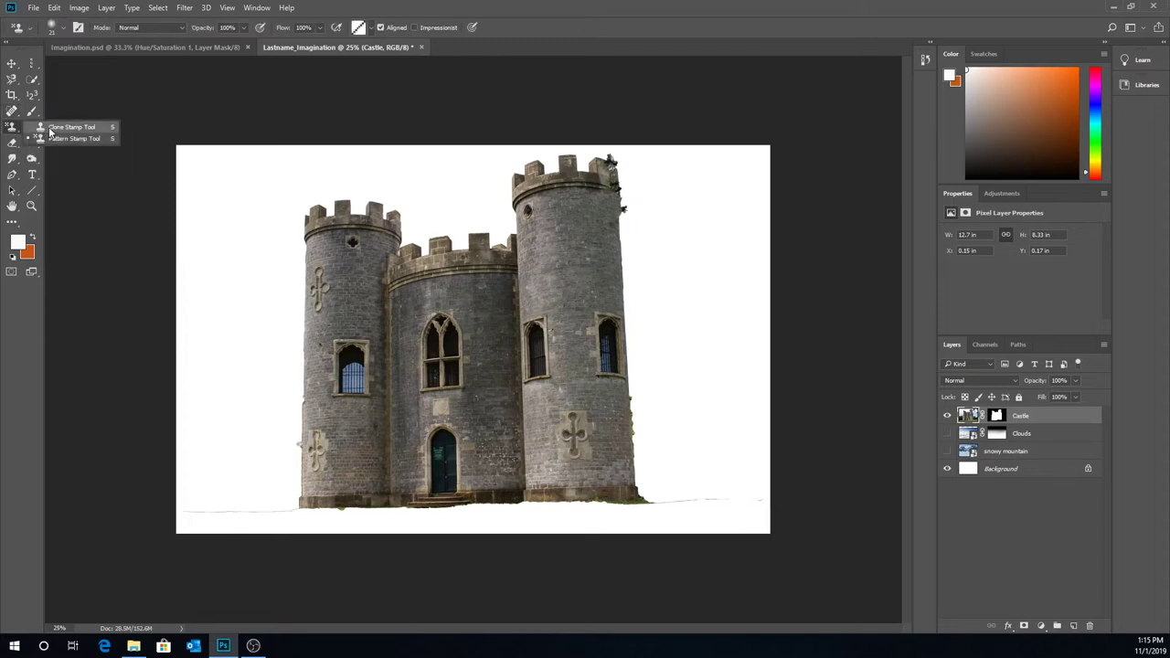
{"action": "left_click", "coordinate": [48, 127]}
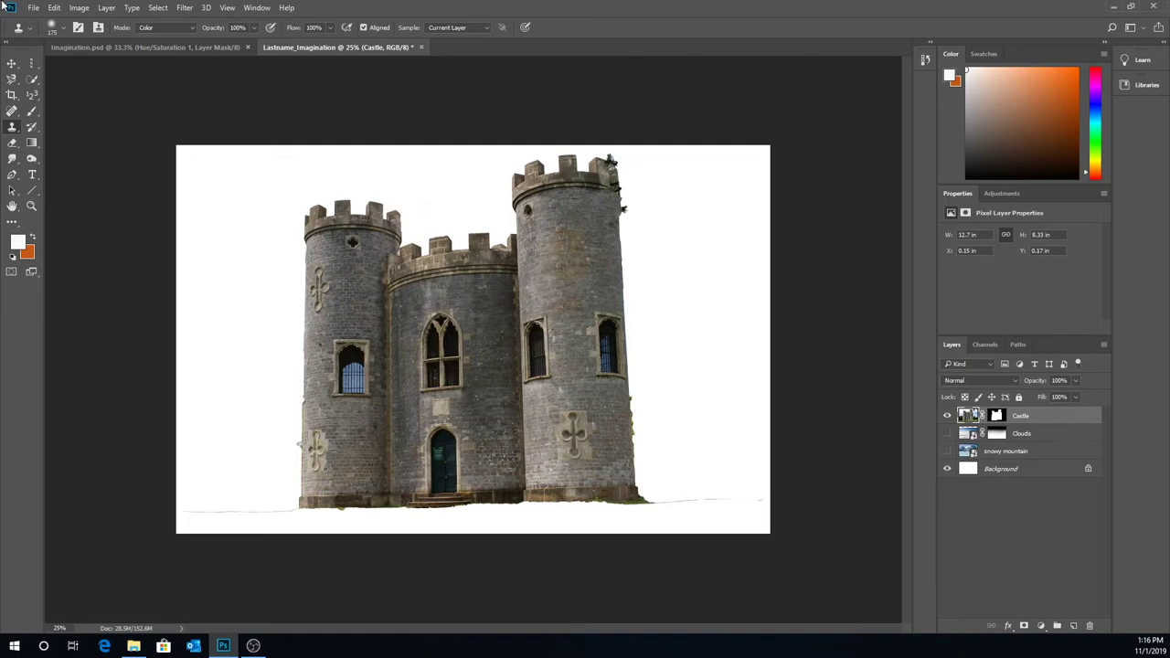
{"action": "left_click", "coordinate": [65, 28]}
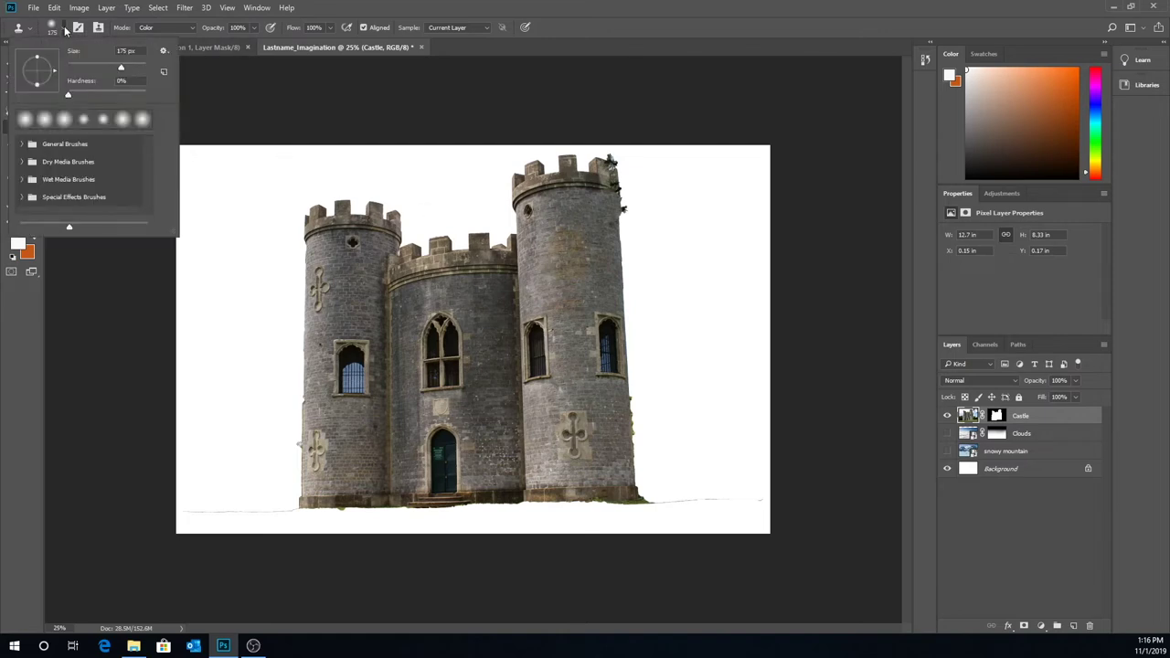
{"action": "left_click", "coordinate": [65, 29]}
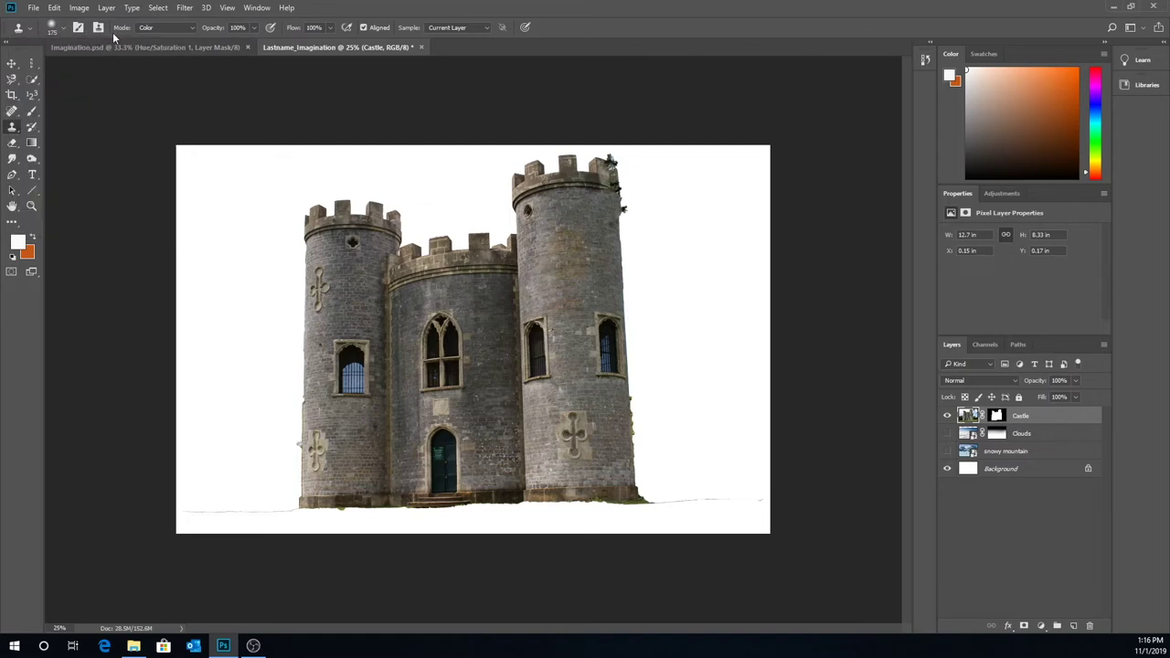
{"action": "left_click", "coordinate": [193, 28]}
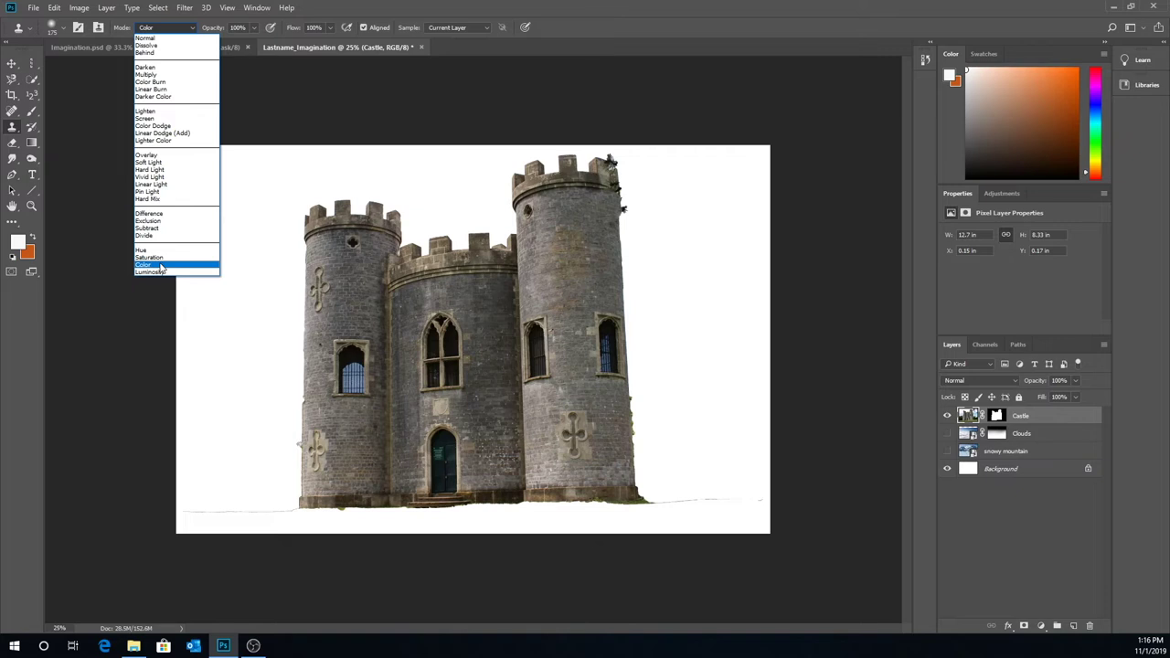
{"action": "left_click", "coordinate": [146, 38]}
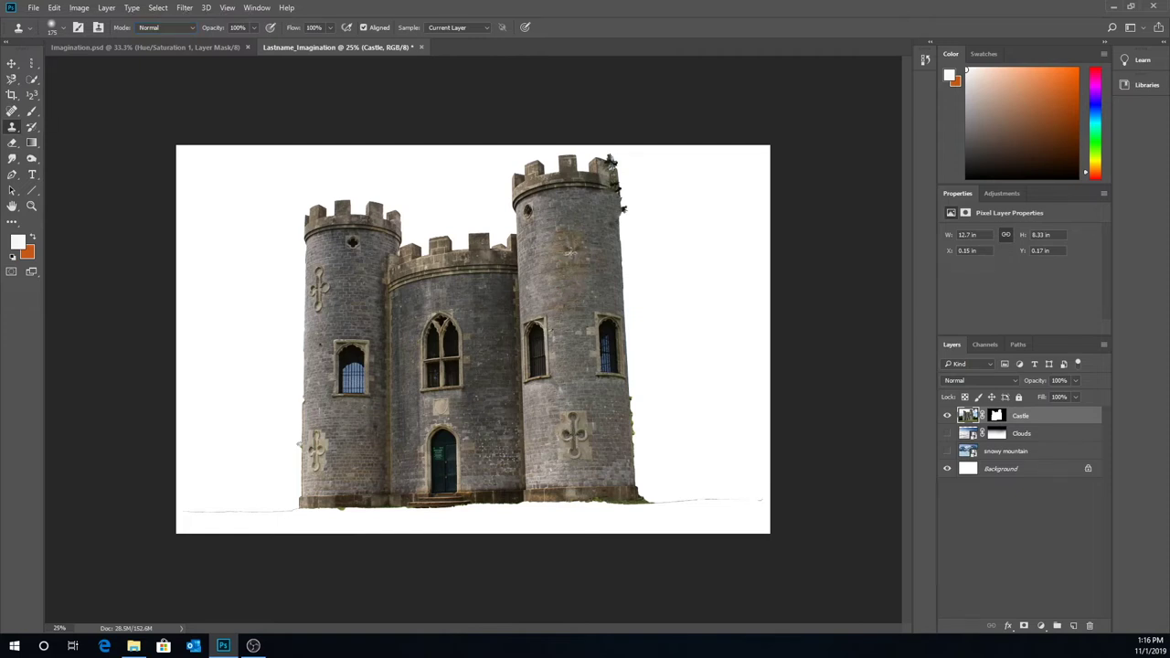
{"action": "mouse_move", "coordinate": [569, 248]}
{"action": "left_mouse_down"}
{"action": "mouse_move", "coordinate": [568, 224]}
{"action": "mouse_move", "coordinate": [556, 255]}
{"action": "mouse_move", "coordinate": [568, 278]}
{"action": "left_mouse_up"}
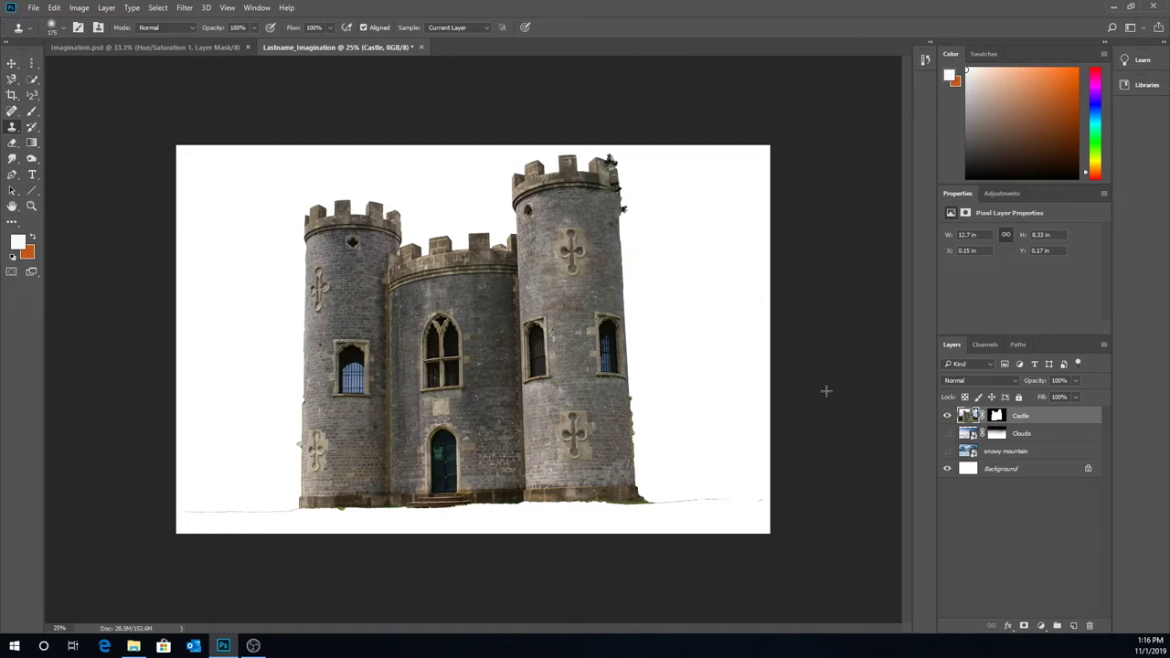
Step: Show the Clouds and snowy mountain layers again behind the castle
{"action": "left_click", "coordinate": [946, 434]}
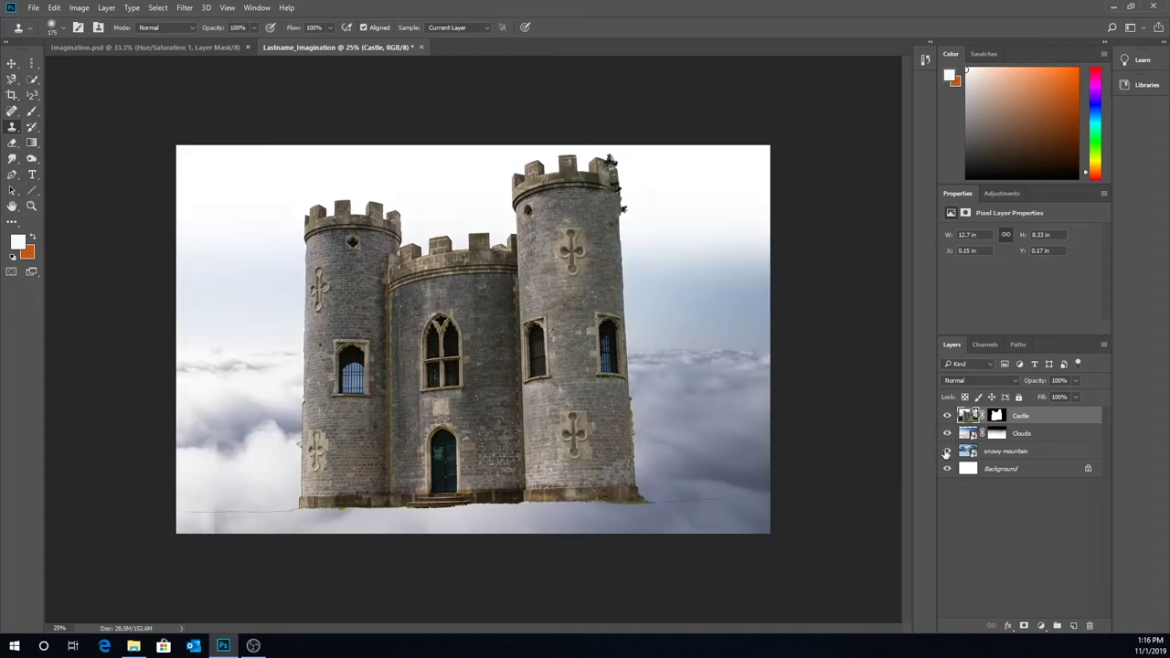
{"action": "left_click", "coordinate": [947, 451]}
{"action": "left_click", "coordinate": [12, 63]}
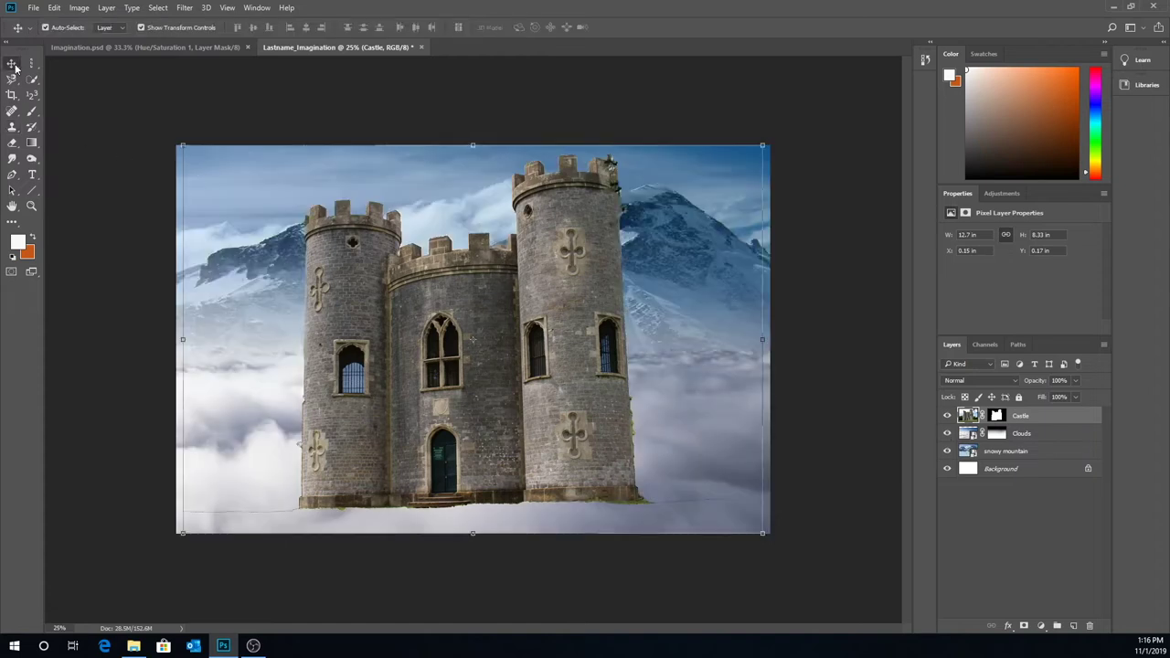
Step: Scale the Castle layer down to about 70% and position it on the right side of the scene, rising from the clouds
{"action": "left_click_drag", "start_coordinate": [183, 147], "coordinate": [412, 278]}
{"action": "left_click_drag", "start_coordinate": [571, 391], "coordinate": [619, 338]}
{"action": "left_click_drag", "start_coordinate": [449, 481], "coordinate": [405, 511]}
{"action": "left_click_drag", "start_coordinate": [623, 437], "coordinate": [622, 413]}
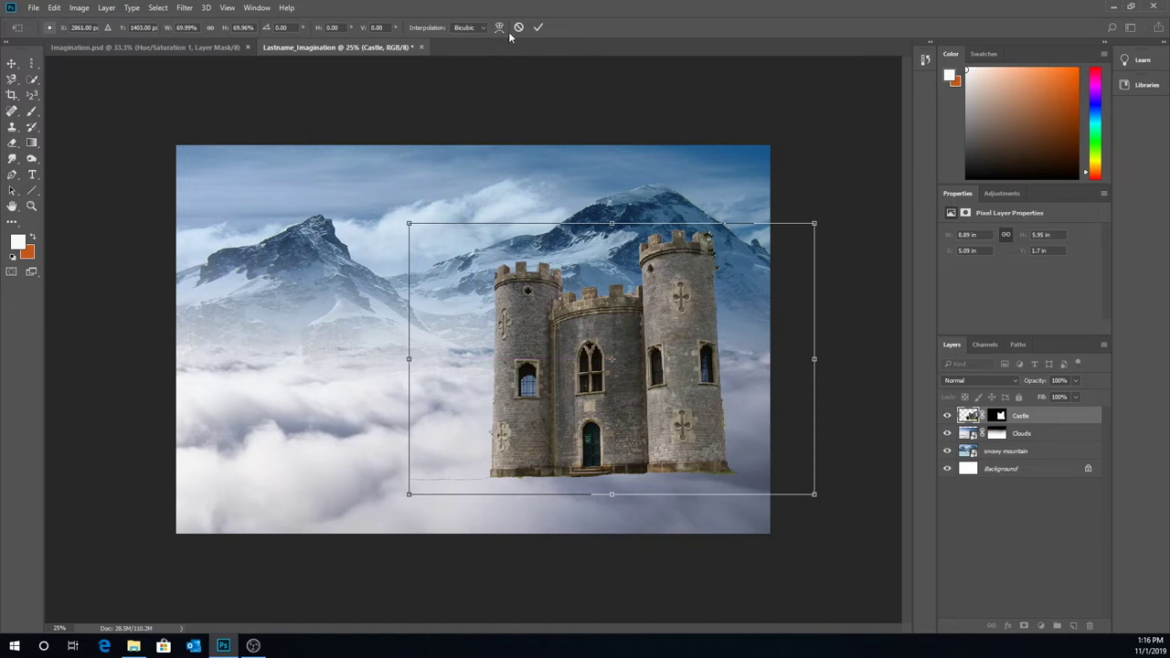
{"action": "left_click", "coordinate": [540, 28]}
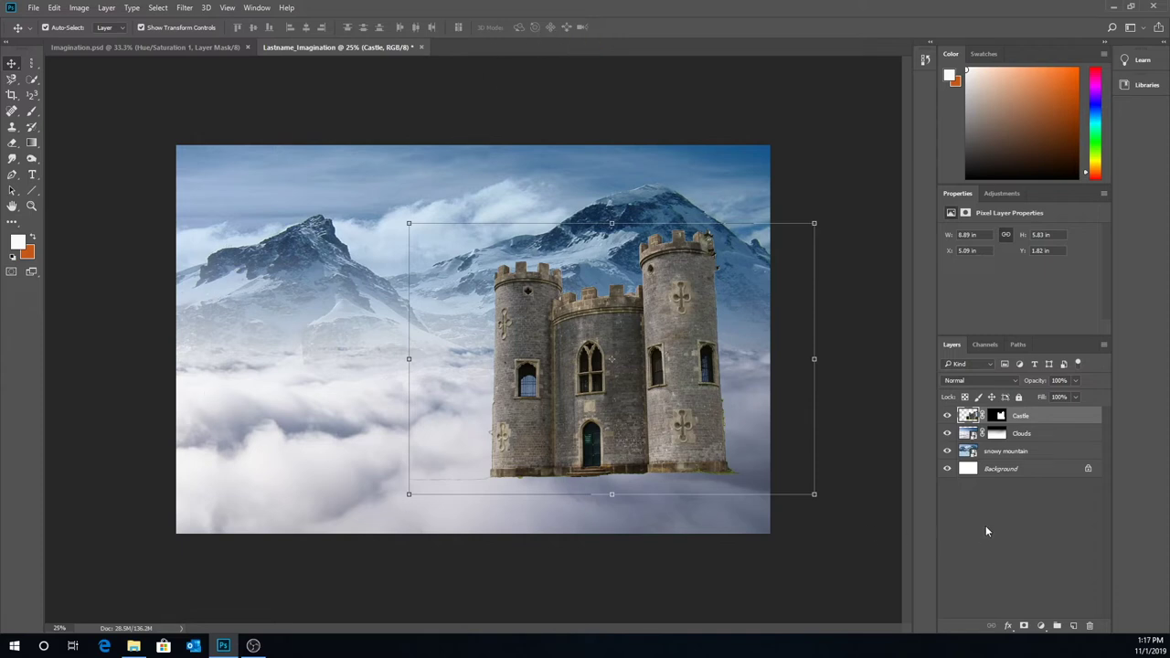
Step: Place Clouds.jpg as an embedded image above the Castle layer and shift it down so it covers the castle's lower part
{"action": "left_click", "coordinate": [36, 10]}
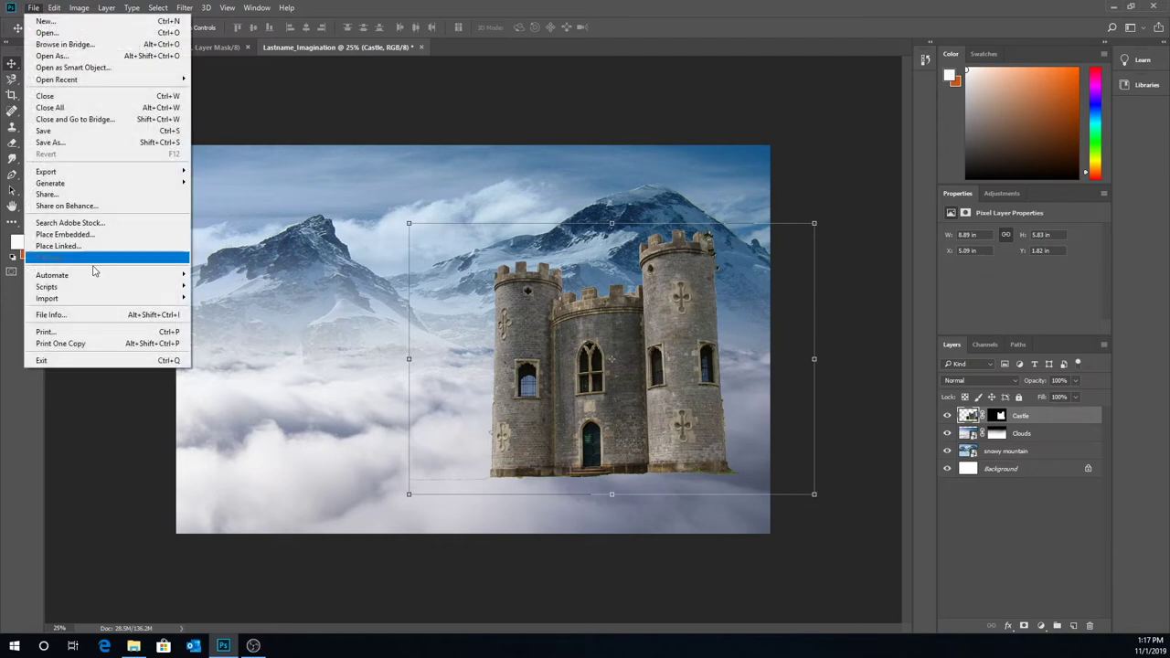
{"action": "left_click", "coordinate": [91, 234]}
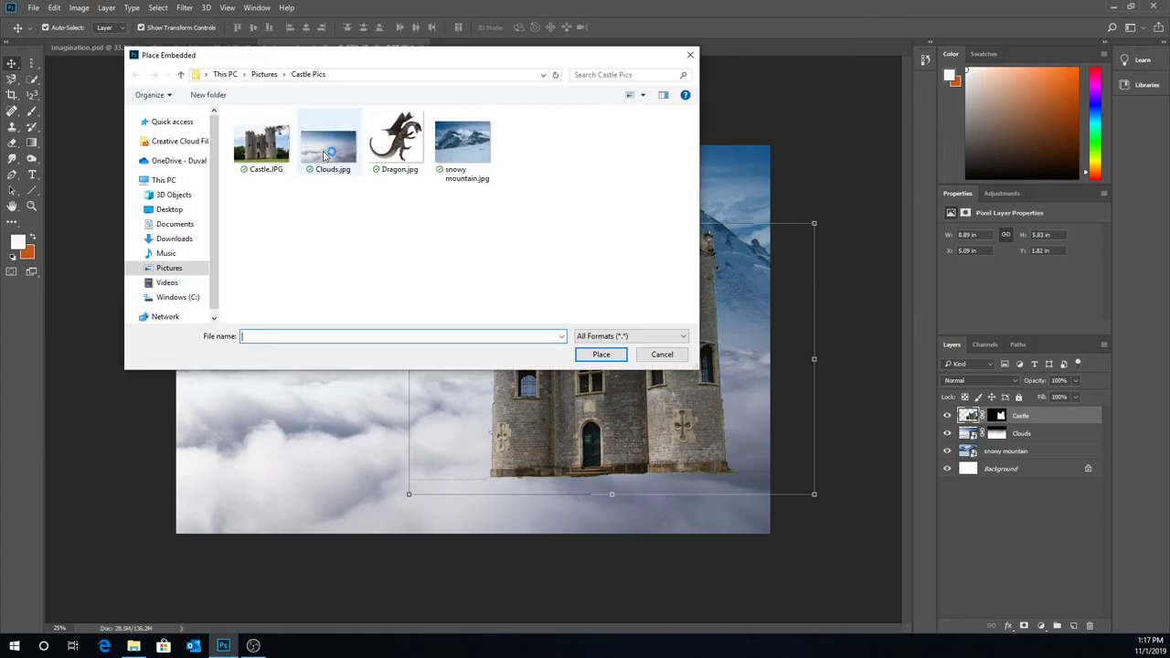
{"action": "left_click", "coordinate": [329, 144]}
{"action": "left_click", "coordinate": [600, 354]}
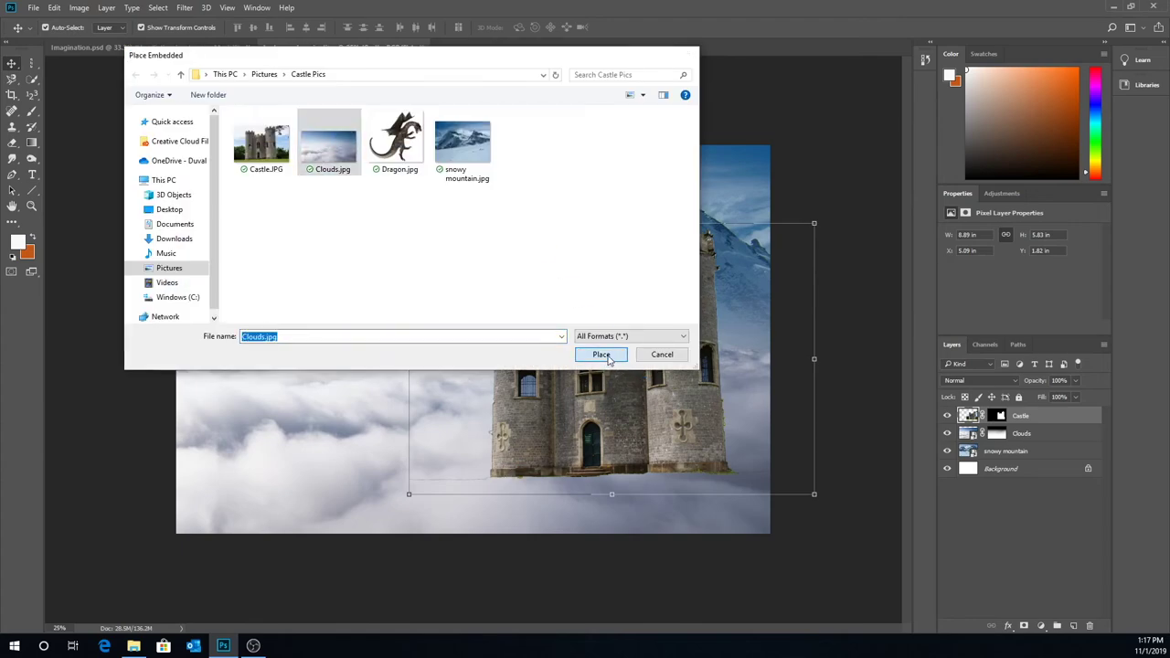
{"action": "left_click_drag", "start_coordinate": [586, 365], "coordinate": [585, 435]}
{"action": "left_click", "coordinate": [415, 26]}
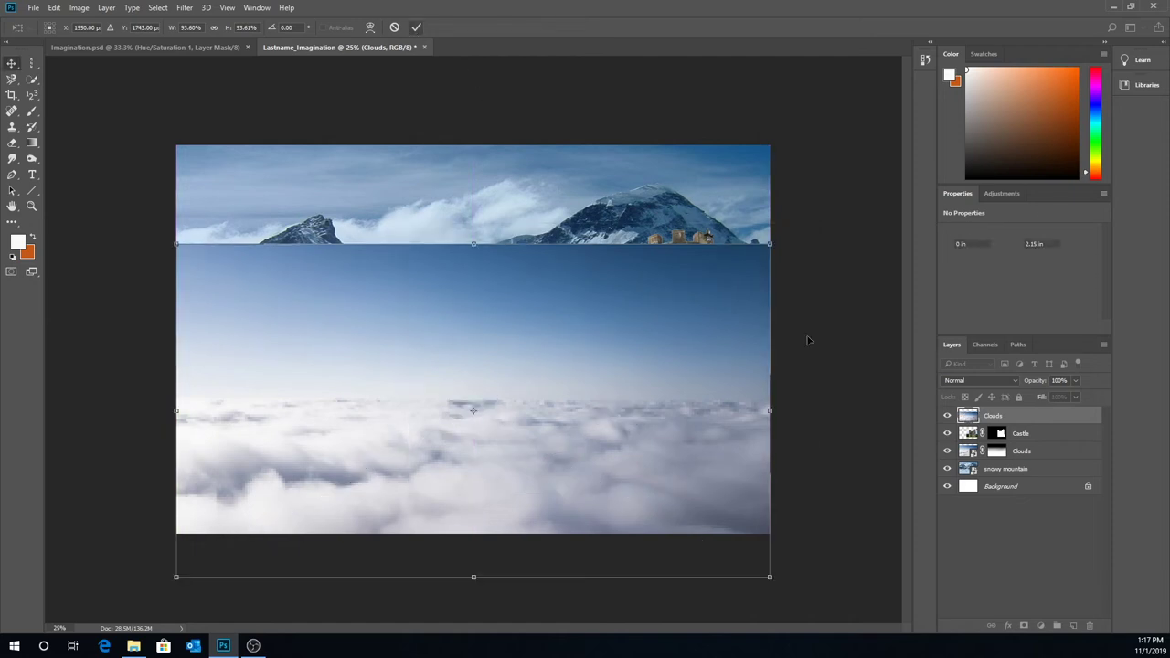
Step: Add a layer mask to the top Clouds layer and paint black near its upper edge with a 77 px soft brush at 22% opacity
{"action": "left_click", "coordinate": [1024, 626]}
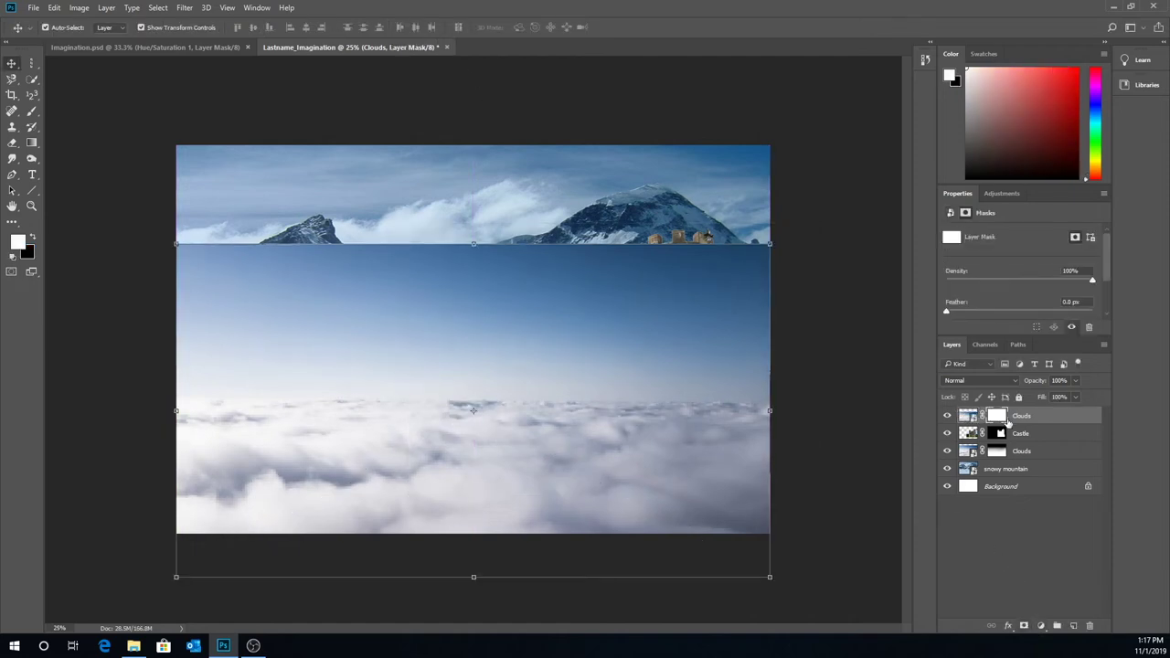
{"action": "left_click", "coordinate": [32, 236]}
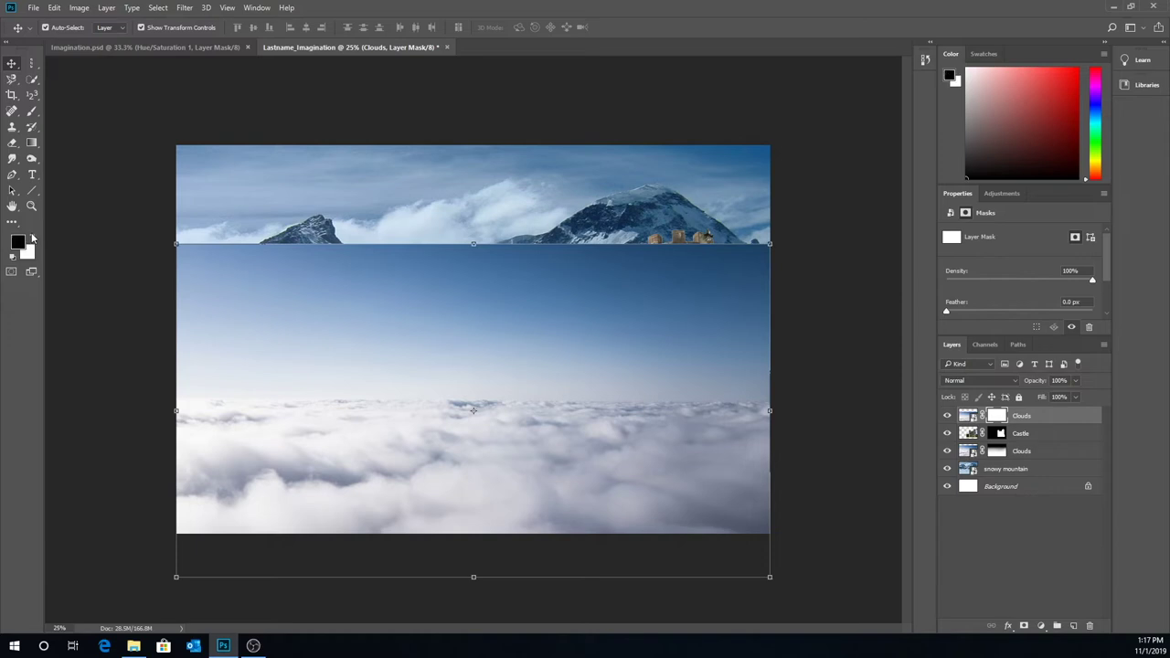
{"action": "left_click", "coordinate": [32, 111]}
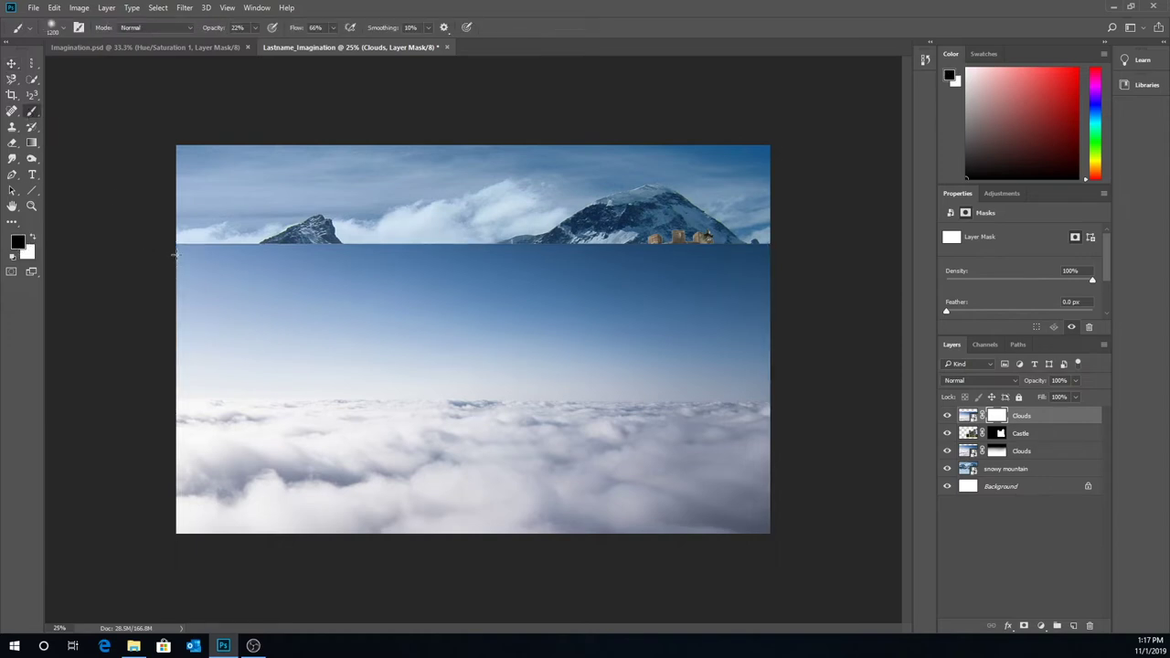
{"action": "left_click", "coordinate": [63, 28]}
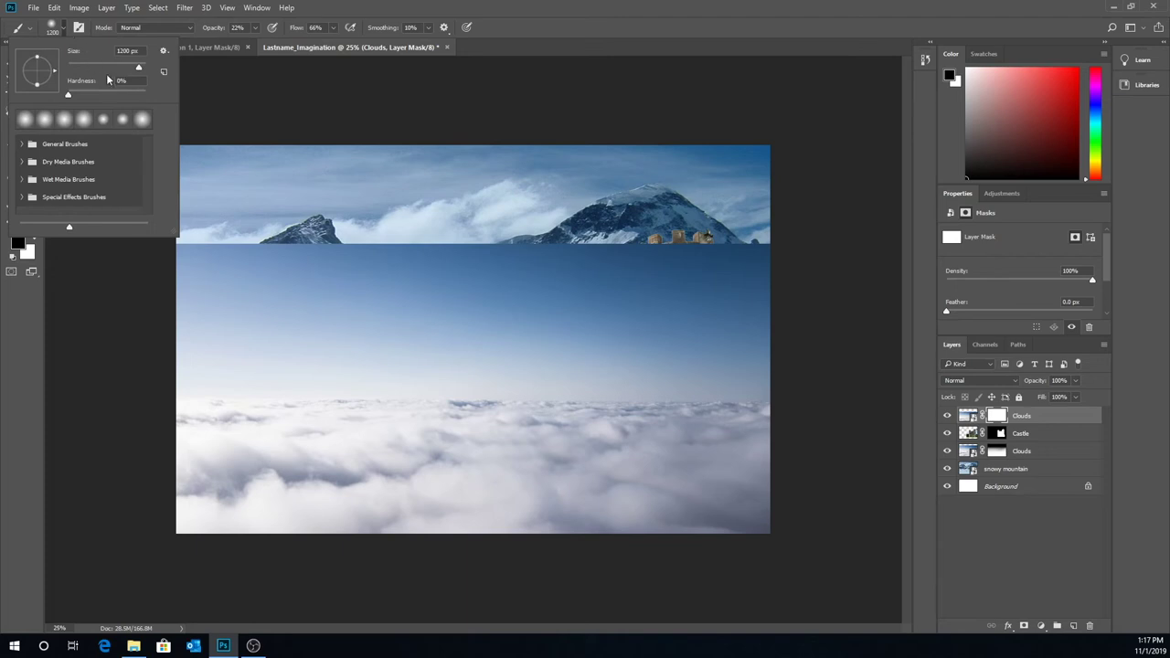
{"action": "mouse_move", "coordinate": [138, 69]}
{"action": "left_mouse_down"}
{"action": "mouse_move", "coordinate": [87, 71]}
{"action": "mouse_move", "coordinate": [130, 73]}
{"action": "mouse_move", "coordinate": [97, 70]}
{"action": "left_mouse_up"}
{"action": "left_click", "coordinate": [368, 237]}
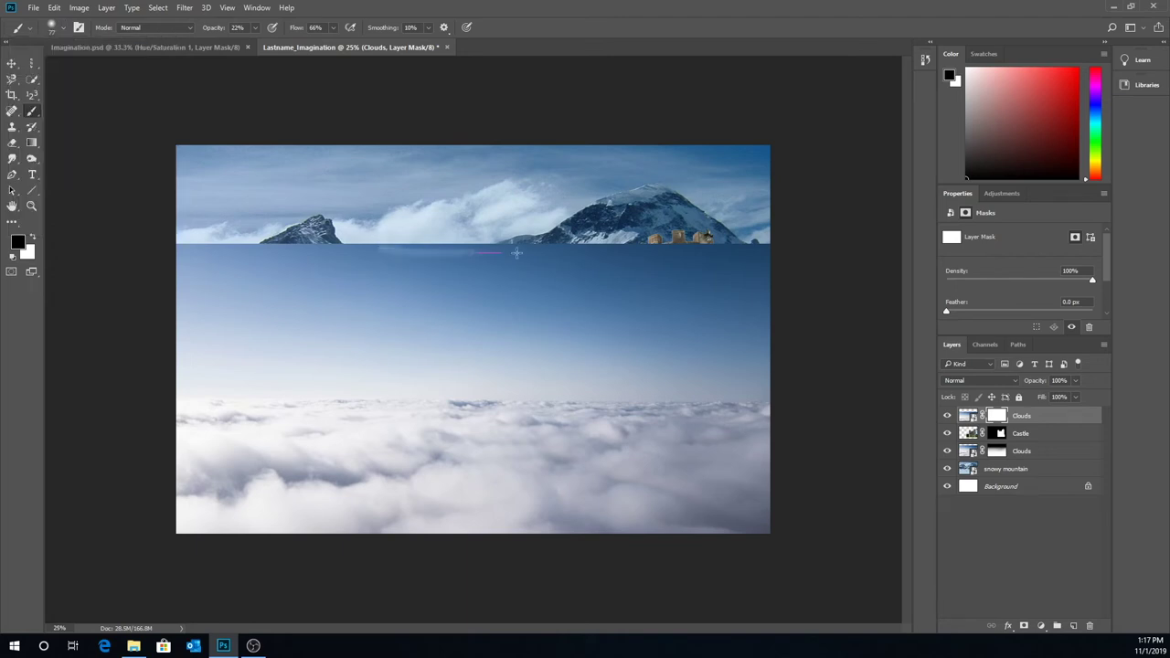
Step: Paint black over the sky area of the top Clouds mask with an 1811 px brush to partly reveal the castle and mountains
{"action": "left_click", "coordinate": [64, 29]}
{"action": "left_click_drag", "start_coordinate": [97, 71], "coordinate": [141, 74]}
{"action": "left_click", "coordinate": [366, 265]}
{"action": "mouse_move", "coordinate": [366, 265]}
{"action": "left_mouse_down"}
{"action": "mouse_move", "coordinate": [752, 286]}
{"action": "mouse_move", "coordinate": [512, 302]}
{"action": "mouse_move", "coordinate": [773, 259]}
{"action": "mouse_move", "coordinate": [759, 242]}
{"action": "left_mouse_up"}
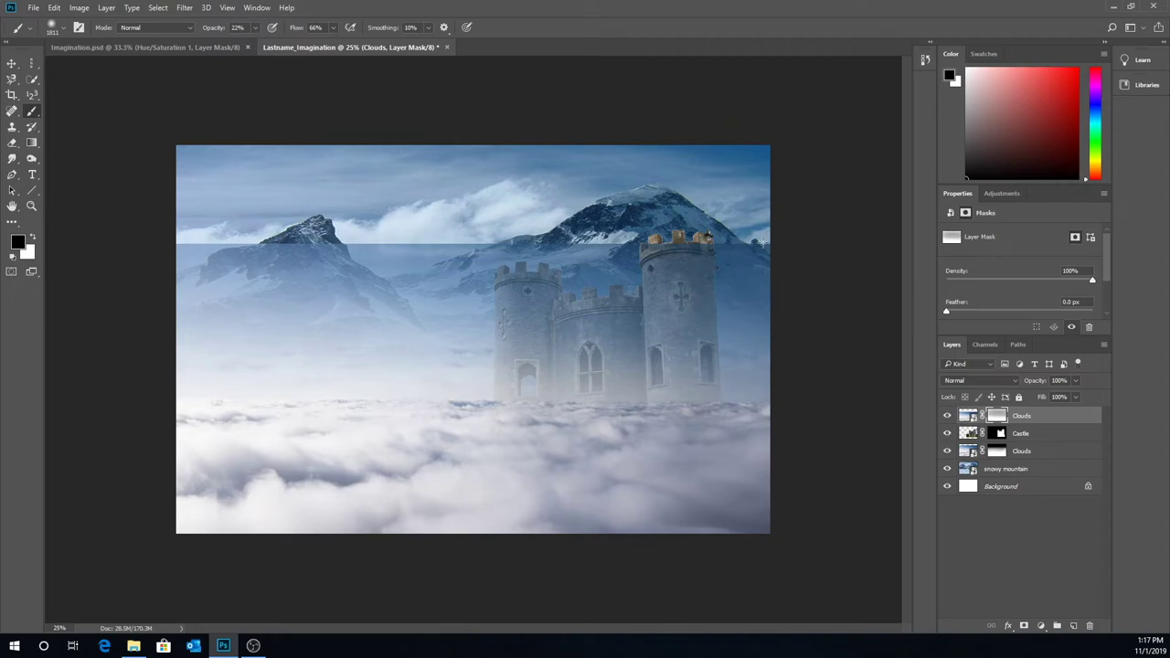
Step: Paint black across the upper part of the top Clouds mask at 100% brush opacity to remove the hard horizontal edge
{"action": "left_click", "coordinate": [254, 27]}
{"action": "left_click_drag", "start_coordinate": [259, 44], "coordinate": [349, 47]}
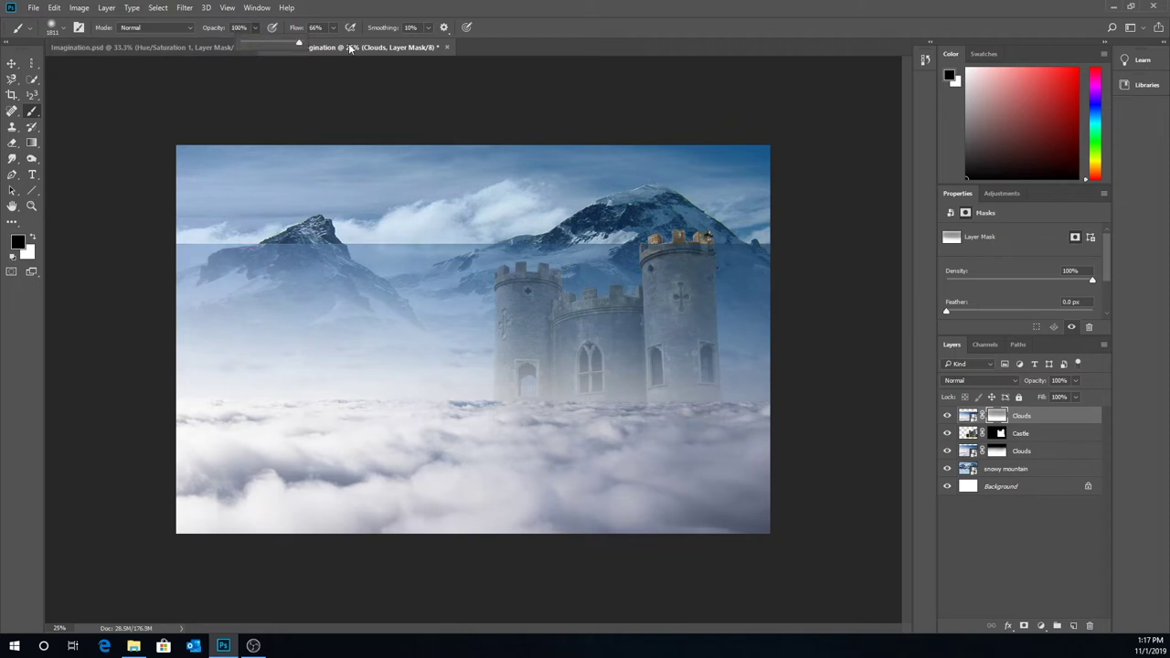
{"action": "mouse_move", "coordinate": [162, 247]}
{"action": "left_mouse_down"}
{"action": "mouse_move", "coordinate": [558, 279]}
{"action": "mouse_move", "coordinate": [801, 257]}
{"action": "left_mouse_up"}
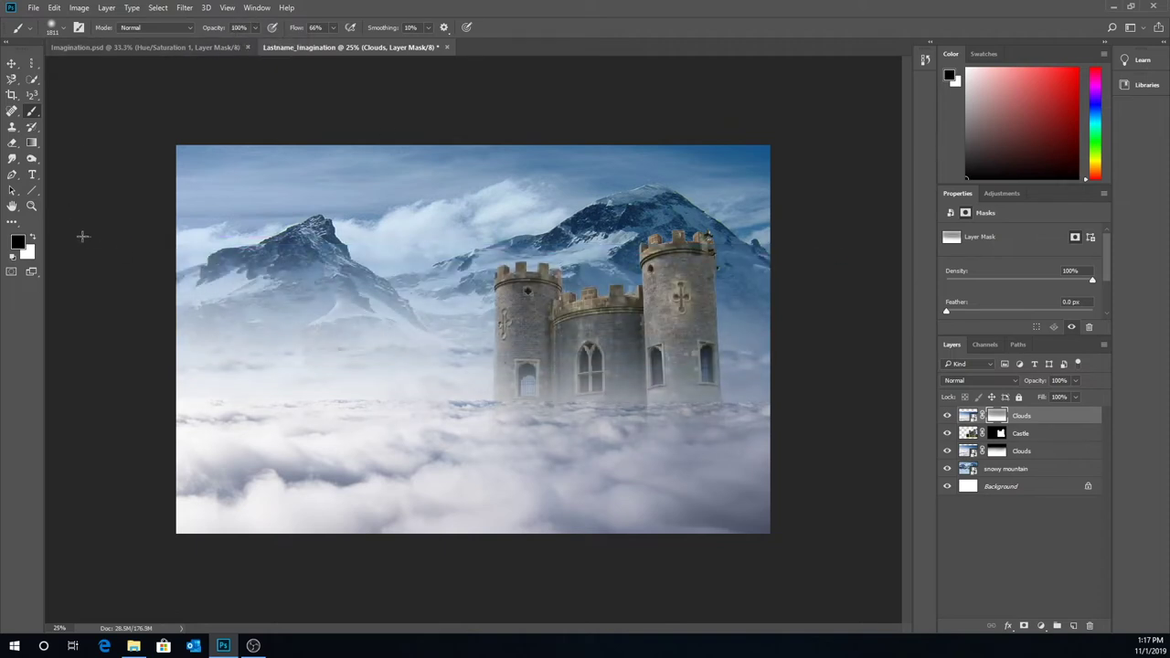
Step: Thin the clouds over the castle's base by painting black on the top Clouds mask at 27% brush opacity
{"action": "left_click", "coordinate": [254, 27]}
{"action": "left_click_drag", "start_coordinate": [259, 44], "coordinate": [215, 56]}
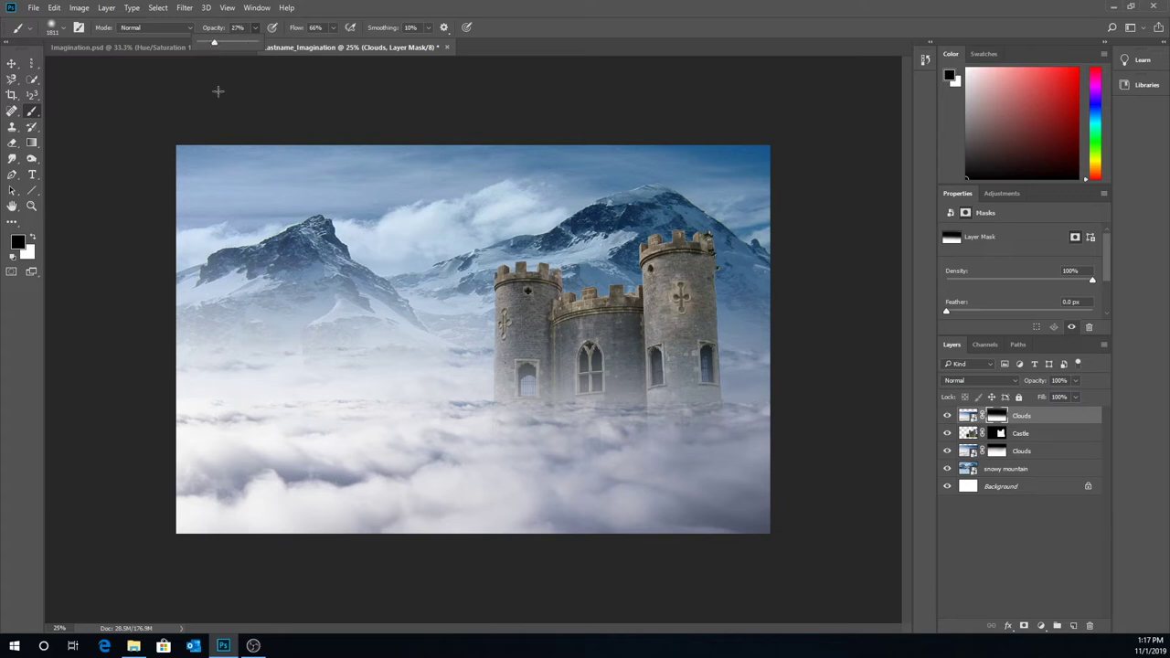
{"action": "left_click_drag", "start_coordinate": [501, 425], "coordinate": [647, 447]}
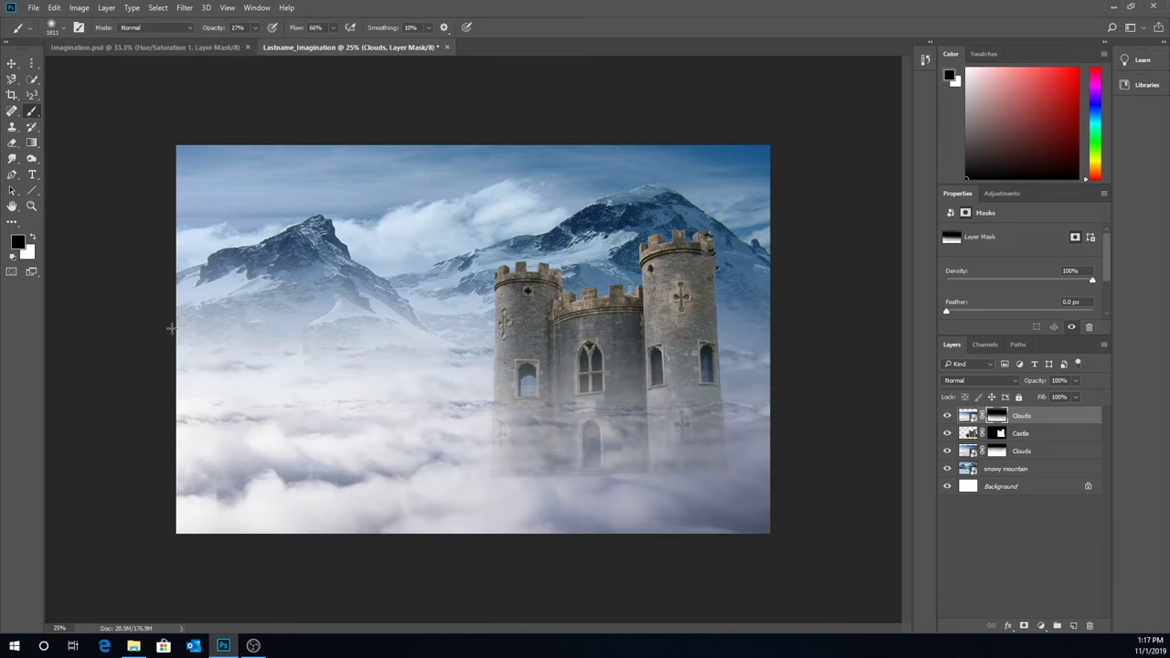
Step: Restore the clouds over the castle's base by painting white on the top Clouds mask at 100% opacity with a 1000 px brush
{"action": "left_click", "coordinate": [34, 236]}
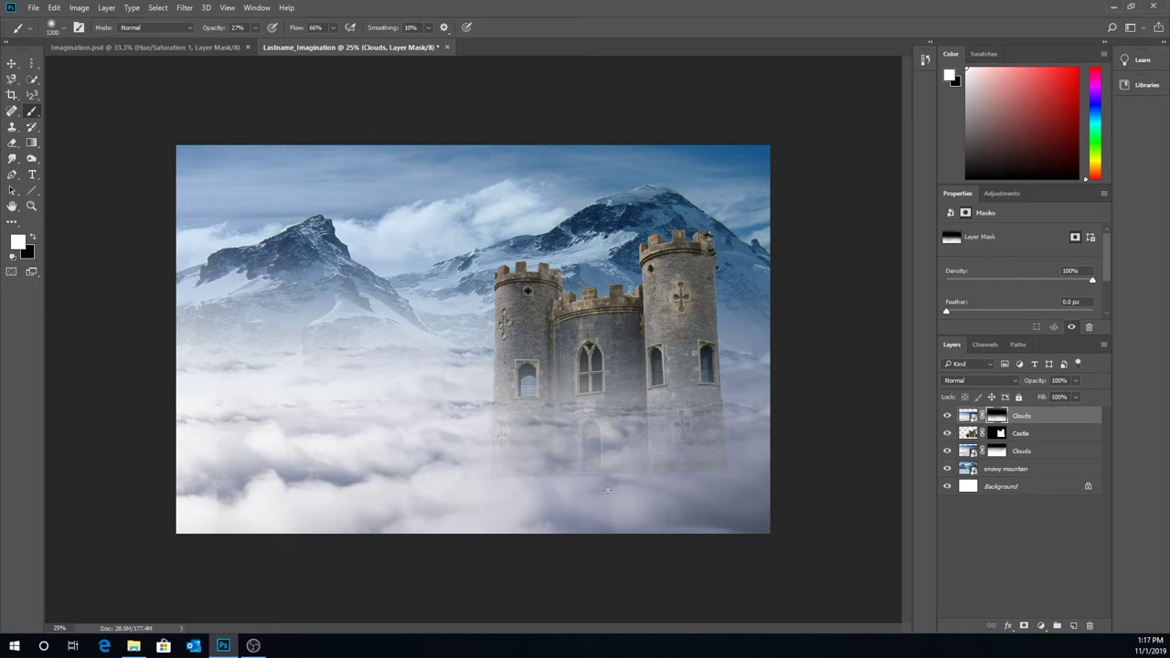
{"action": "mouse_move", "coordinate": [248, 28]}
{"action": "left_mouse_down"}
{"action": "mouse_move", "coordinate": [283, 53]}
{"action": "mouse_move", "coordinate": [589, 509]}
{"action": "mouse_move", "coordinate": [556, 488]}
{"action": "left_mouse_up"}
{"action": "key", "text": "bracketleft"}
{"action": "key", "text": "bracketleft"}
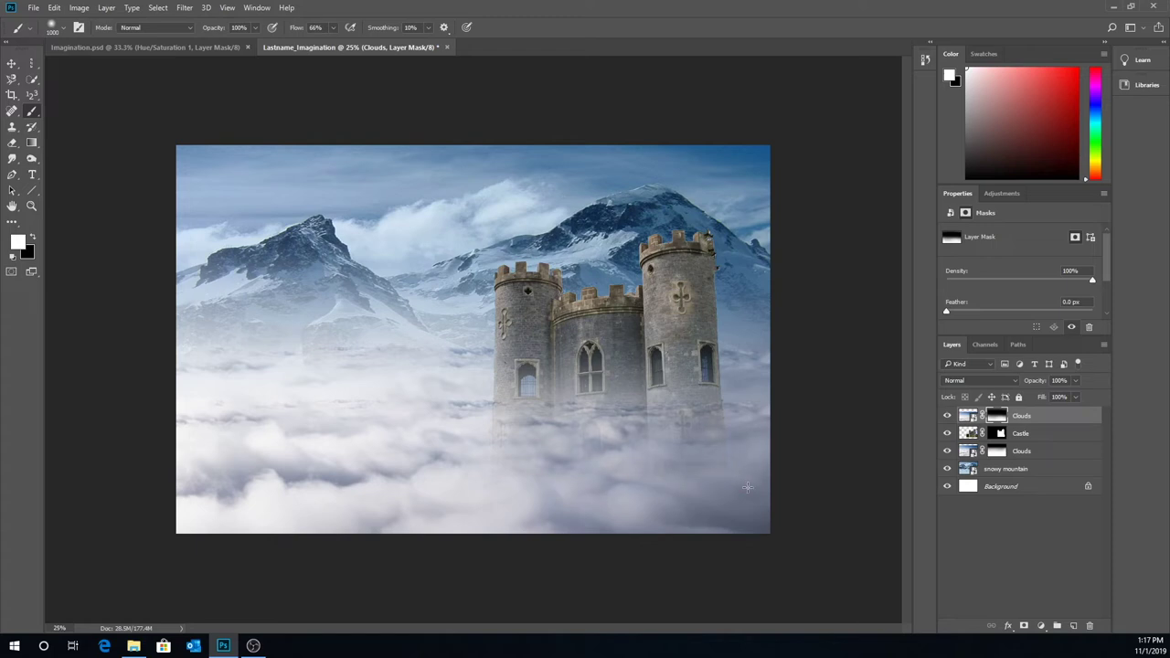
Step: Paint black on the top Clouds mask over the castle's middle and the area beside it to clear the haze from the walls
{"action": "left_click", "coordinate": [32, 237]}
{"action": "mouse_move", "coordinate": [553, 388]}
{"action": "left_mouse_down"}
{"action": "mouse_move", "coordinate": [672, 360]}
{"action": "mouse_move", "coordinate": [563, 369]}
{"action": "mouse_move", "coordinate": [489, 349]}
{"action": "left_mouse_up"}
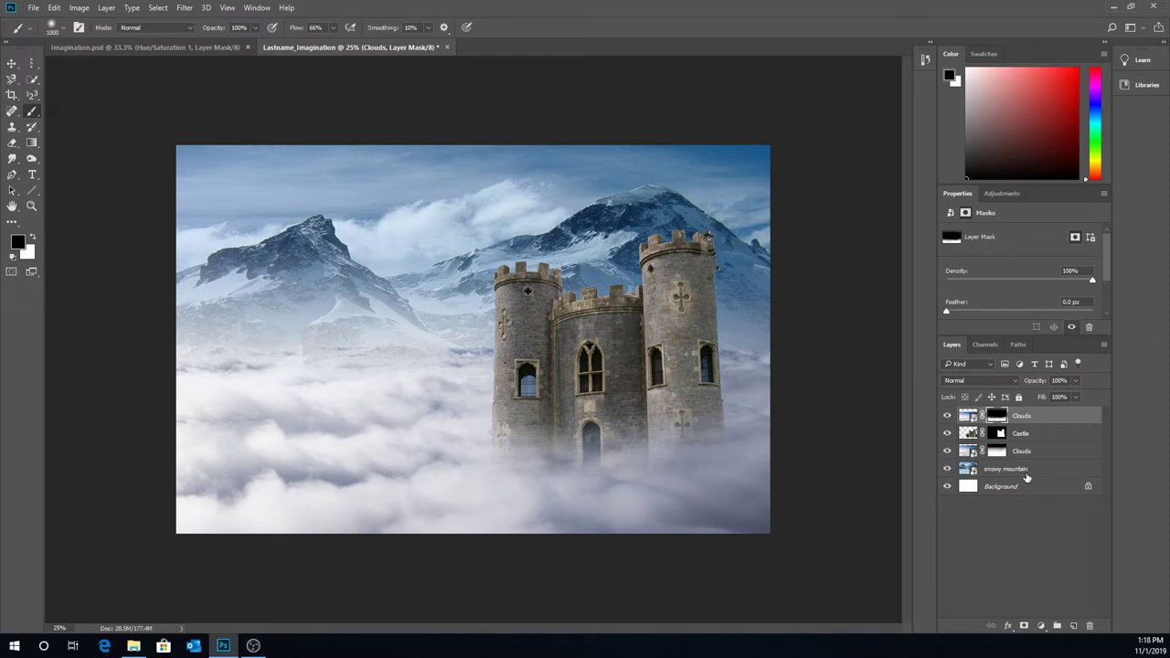
Step: Place Dragon.jpg from the Castle Pics folder as an embedded image above the top Clouds layer
{"action": "left_click", "coordinate": [967, 415]}
{"action": "key", "text": "e"}
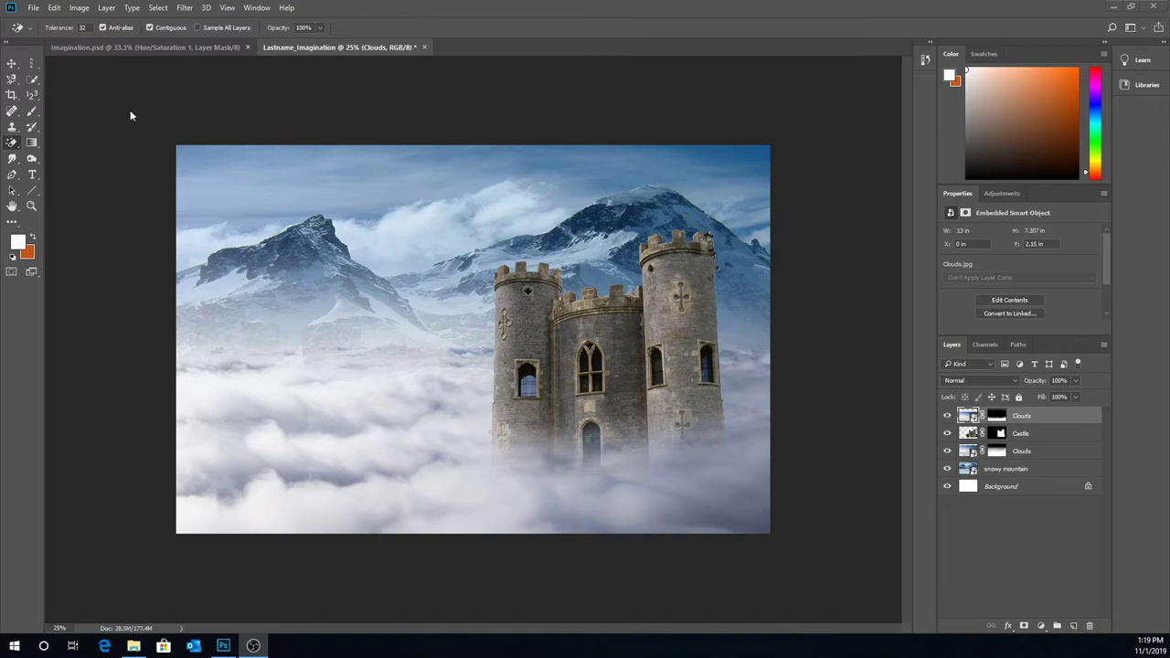
{"action": "left_click", "coordinate": [32, 9]}
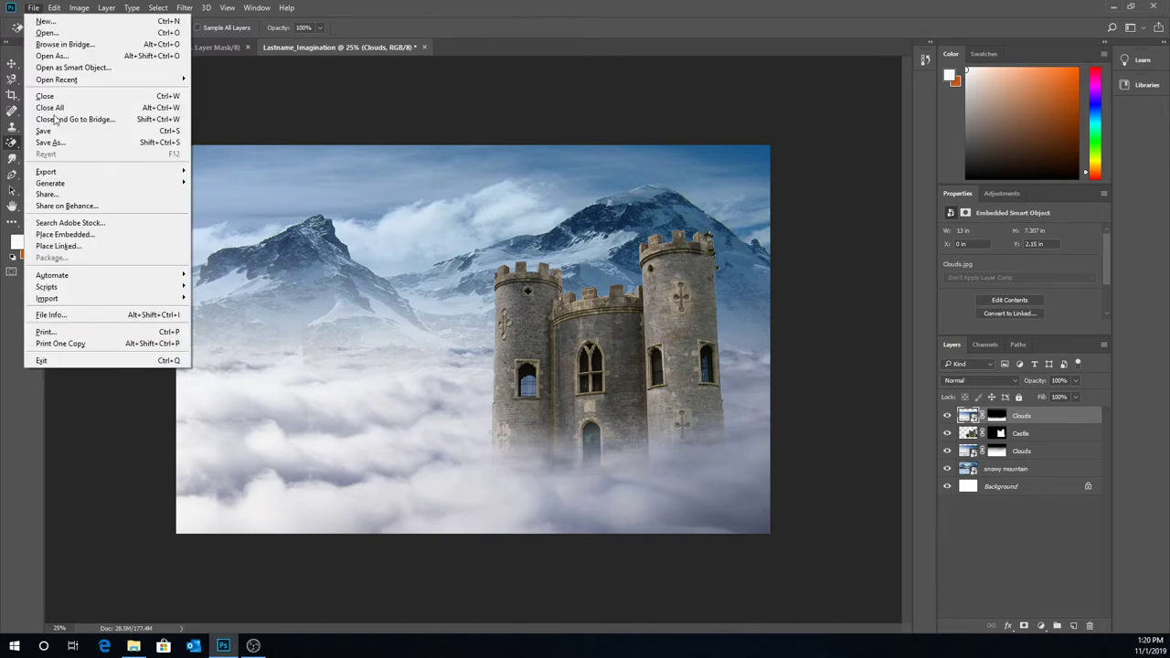
{"action": "left_click", "coordinate": [71, 235]}
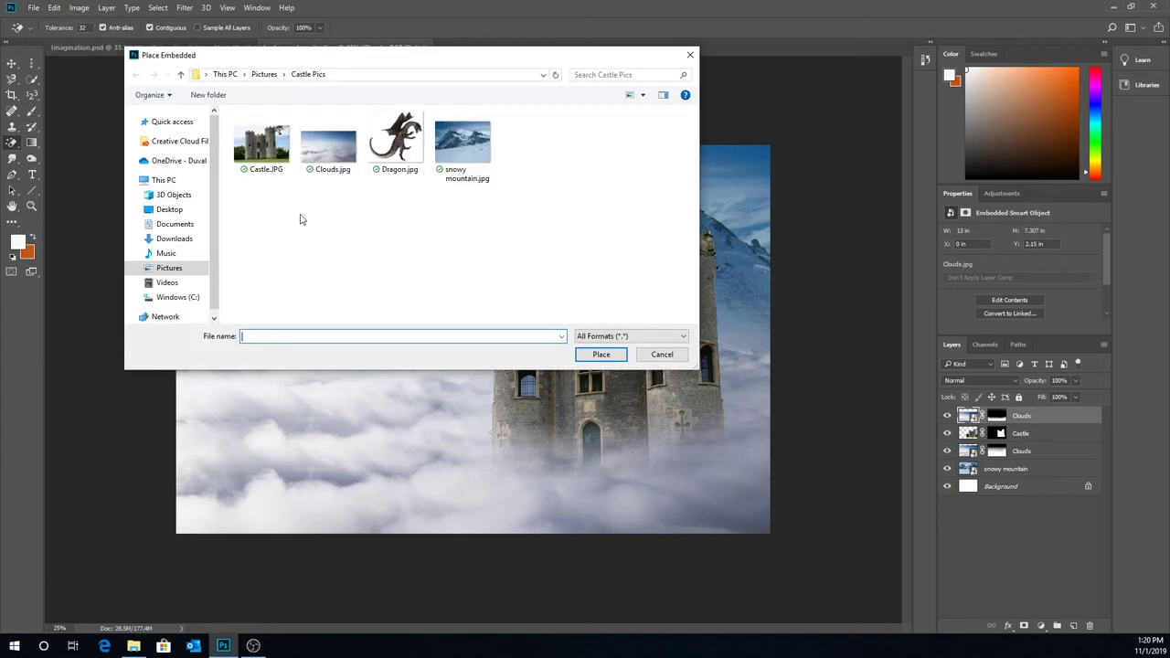
{"action": "left_click", "coordinate": [395, 141]}
{"action": "left_click", "coordinate": [601, 355]}
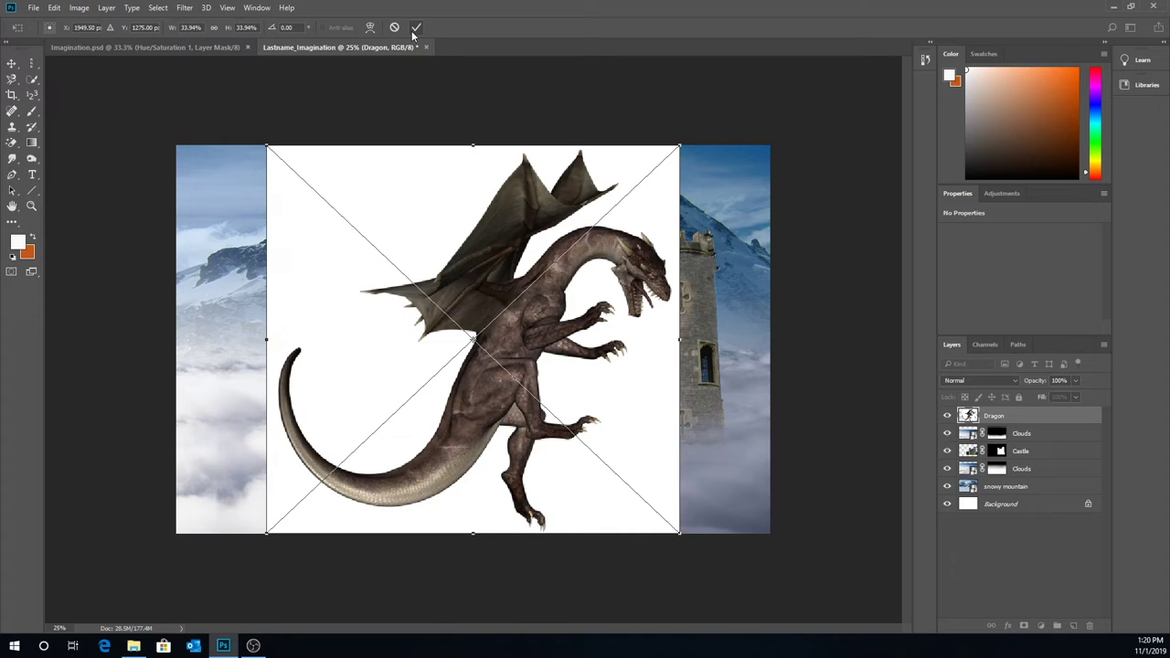
{"action": "left_click", "coordinate": [416, 27]}
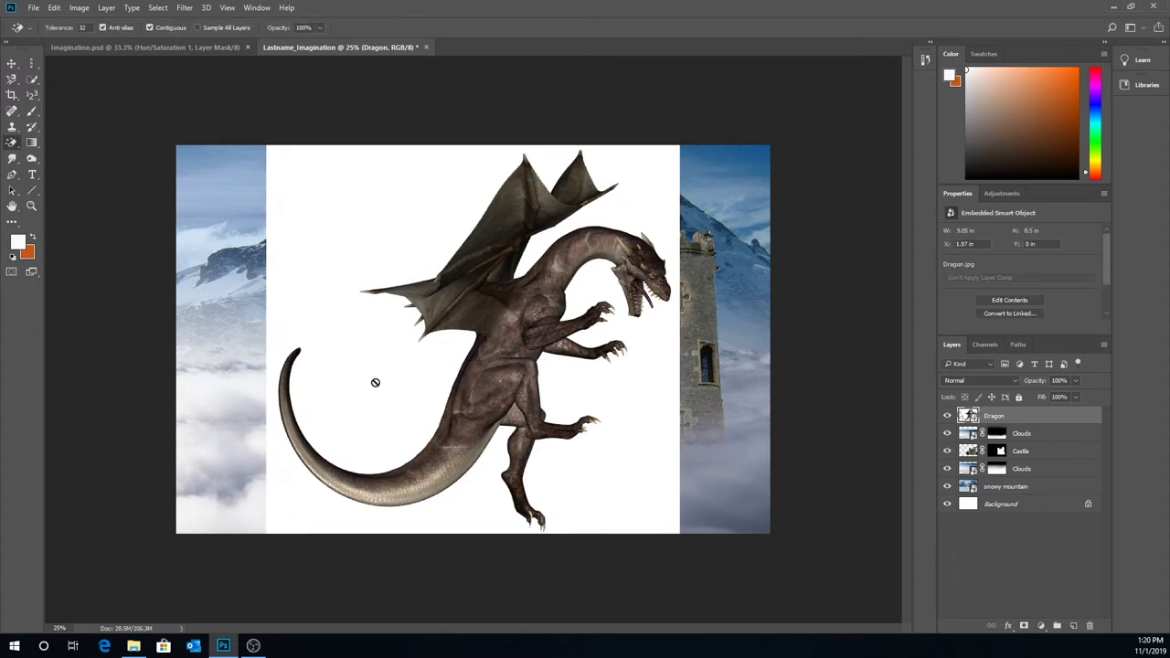
Step: Rasterize the Dragon layer and erase its white background with the Magic Eraser at a tolerance of 32
{"action": "right_click", "coordinate": [12, 143]}
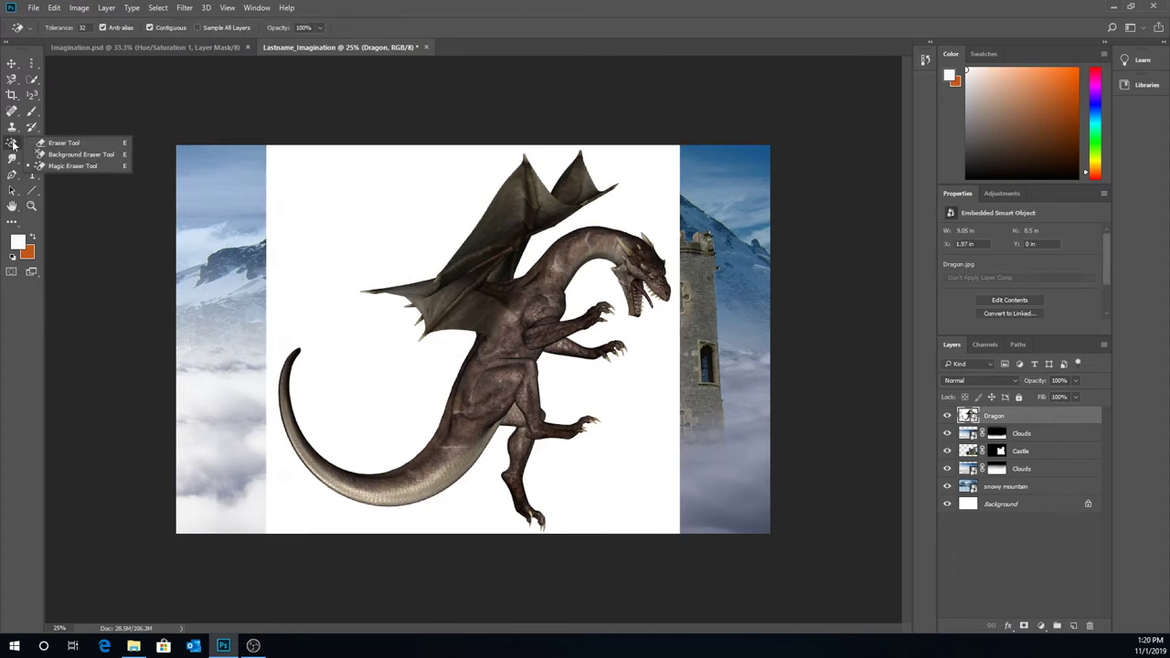
{"action": "left_click", "coordinate": [42, 143]}
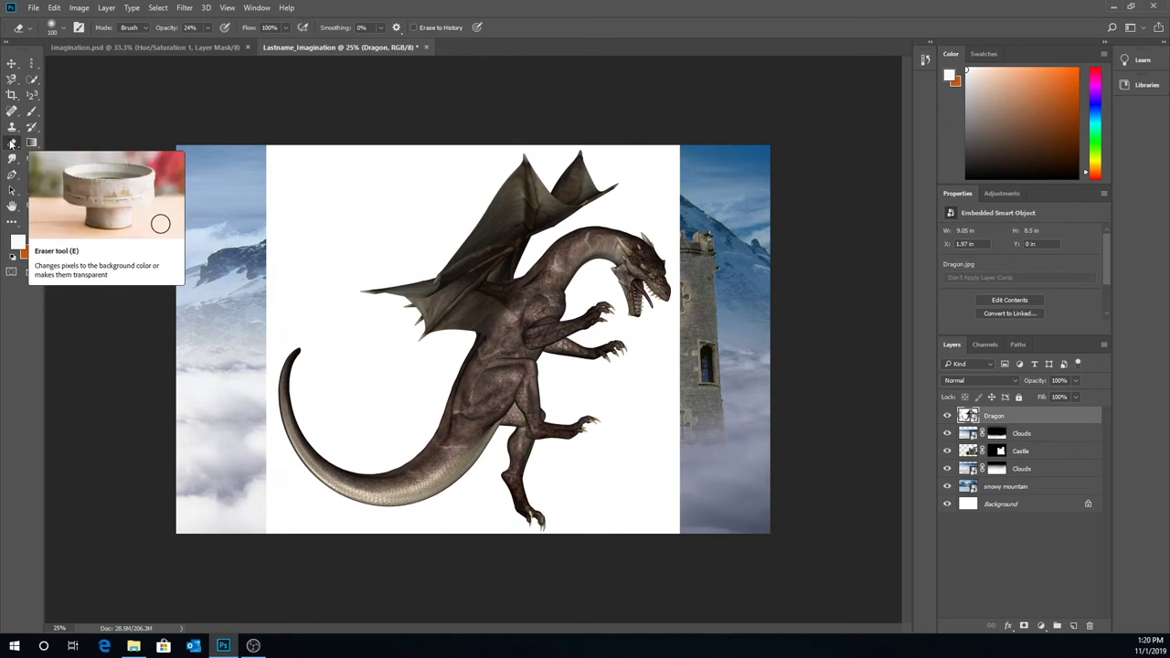
{"action": "right_click", "coordinate": [12, 145]}
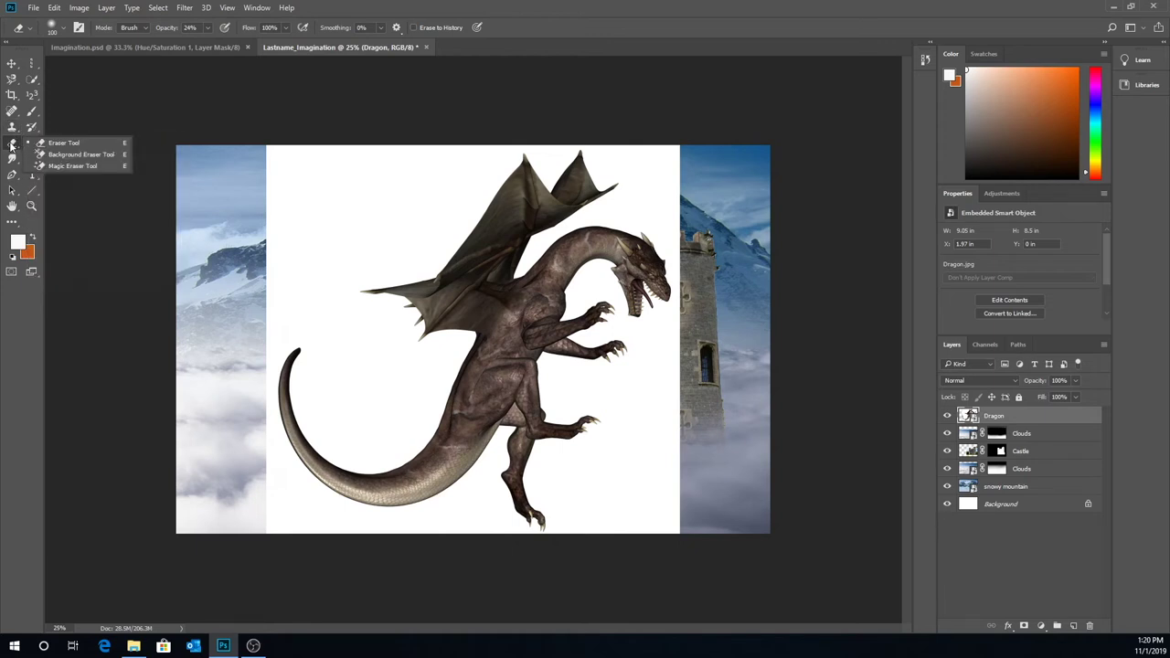
{"action": "left_click", "coordinate": [65, 167]}
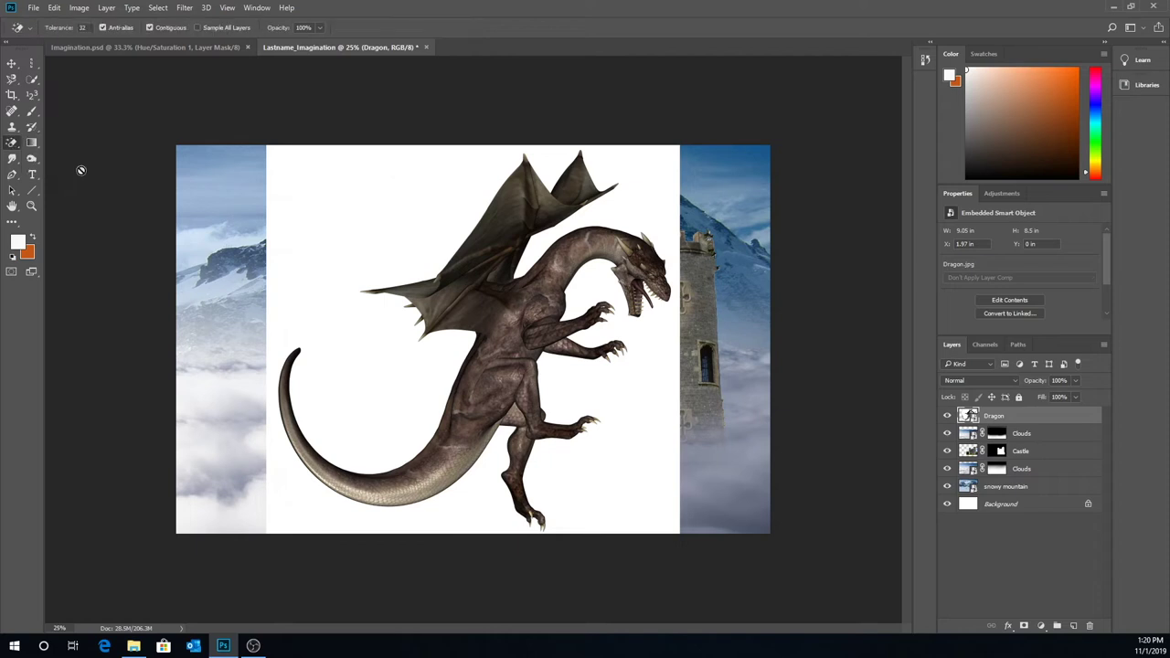
{"action": "left_click", "coordinate": [371, 224]}
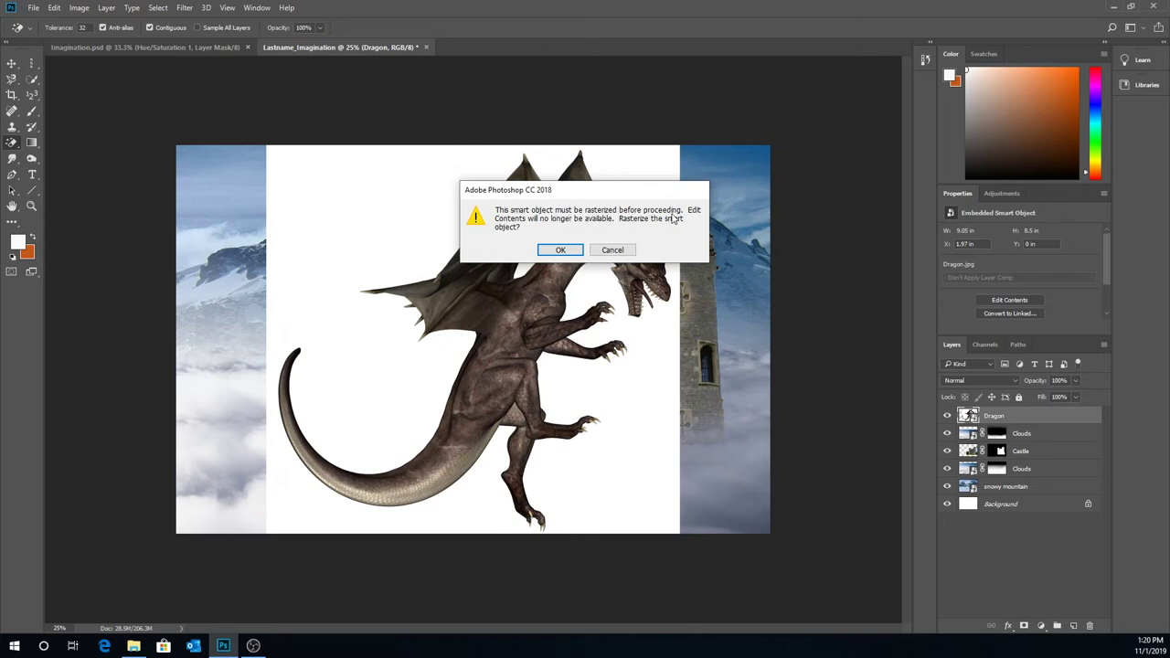
{"action": "left_click", "coordinate": [563, 250]}
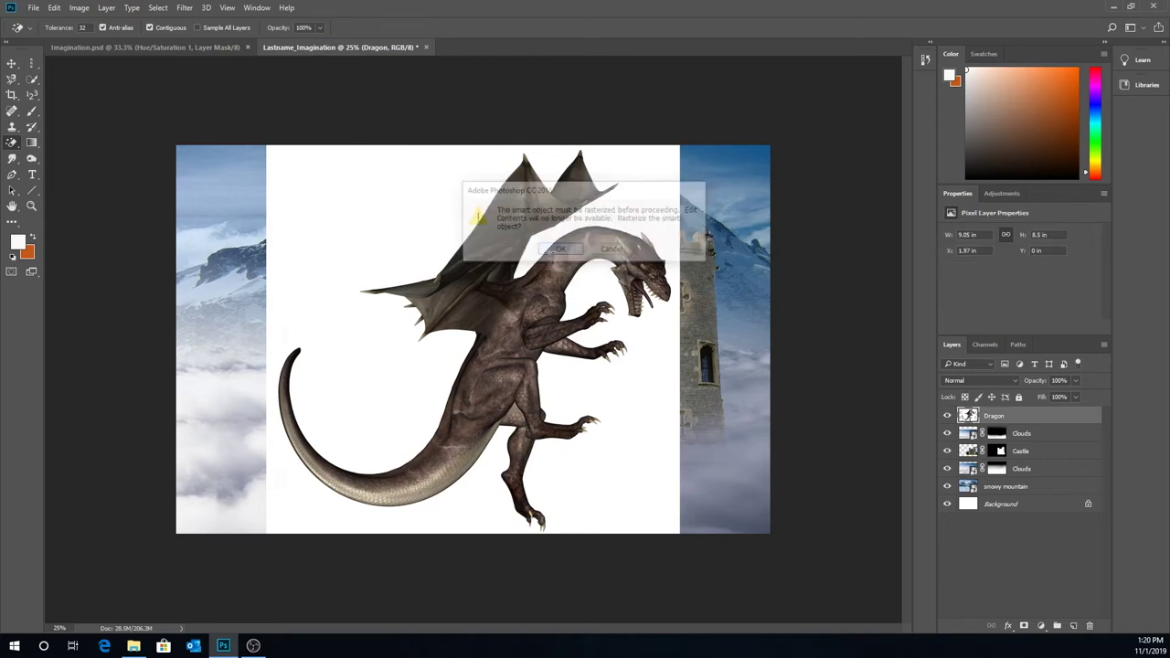
{"action": "left_click", "coordinate": [329, 207]}
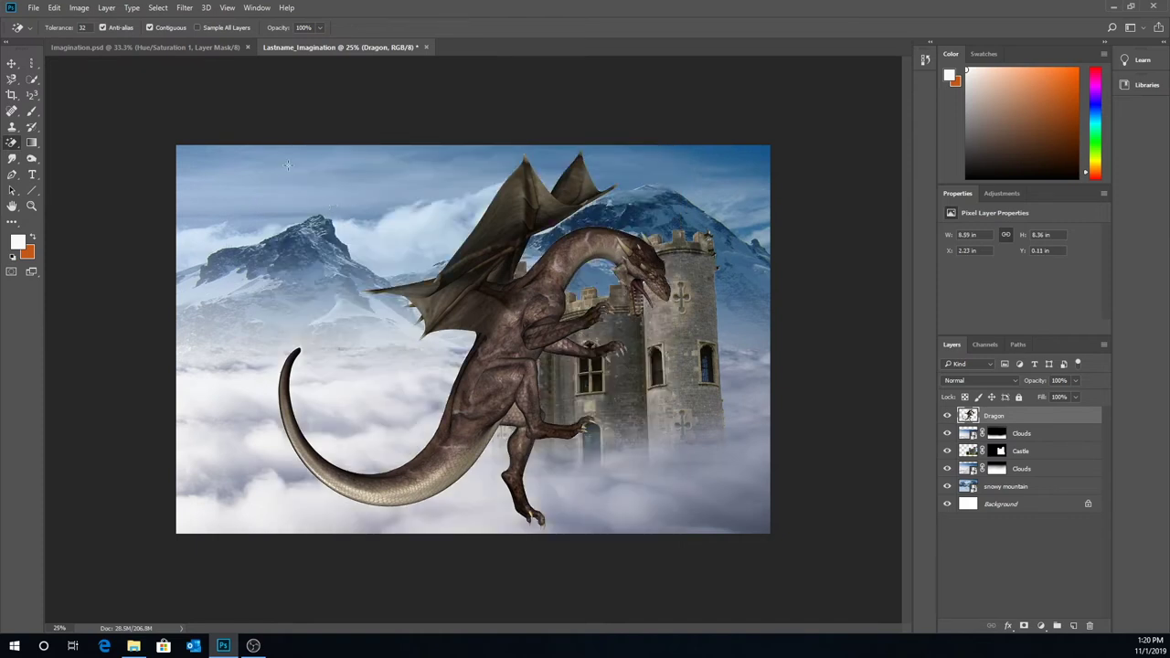
Step: Scale the dragon down to about 55%, position it against the castle's left tower and deselect the layer
{"action": "left_click", "coordinate": [12, 64]}
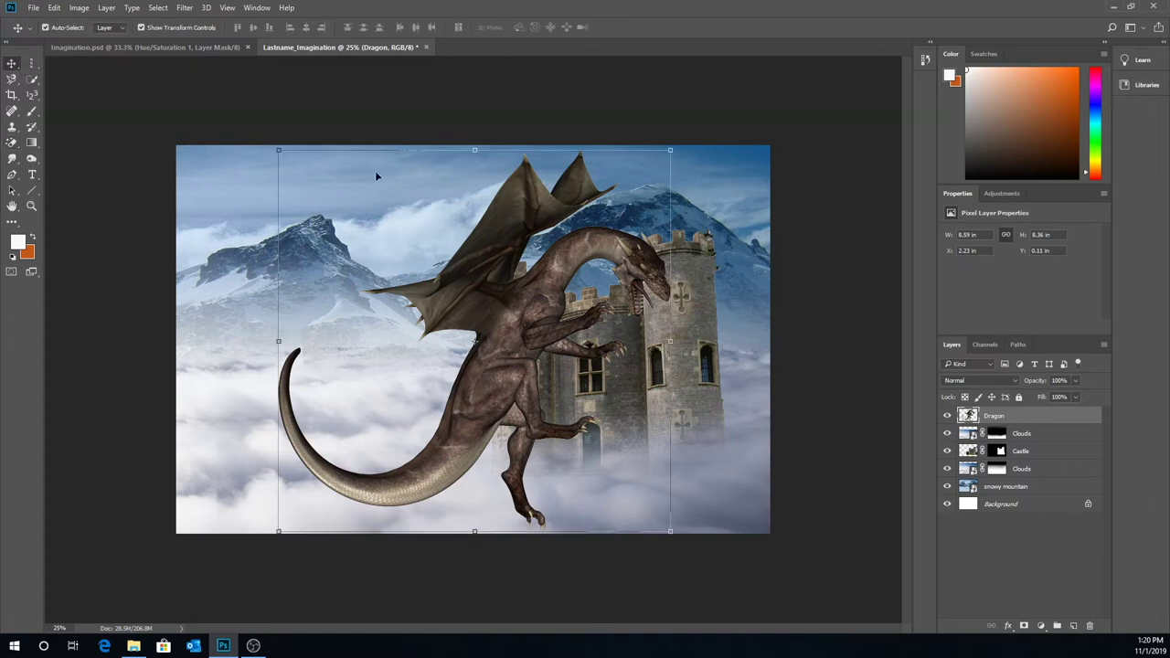
{"action": "left_click_drag", "start_coordinate": [281, 151], "coordinate": [456, 322]}
{"action": "left_click_drag", "start_coordinate": [586, 418], "coordinate": [509, 289]}
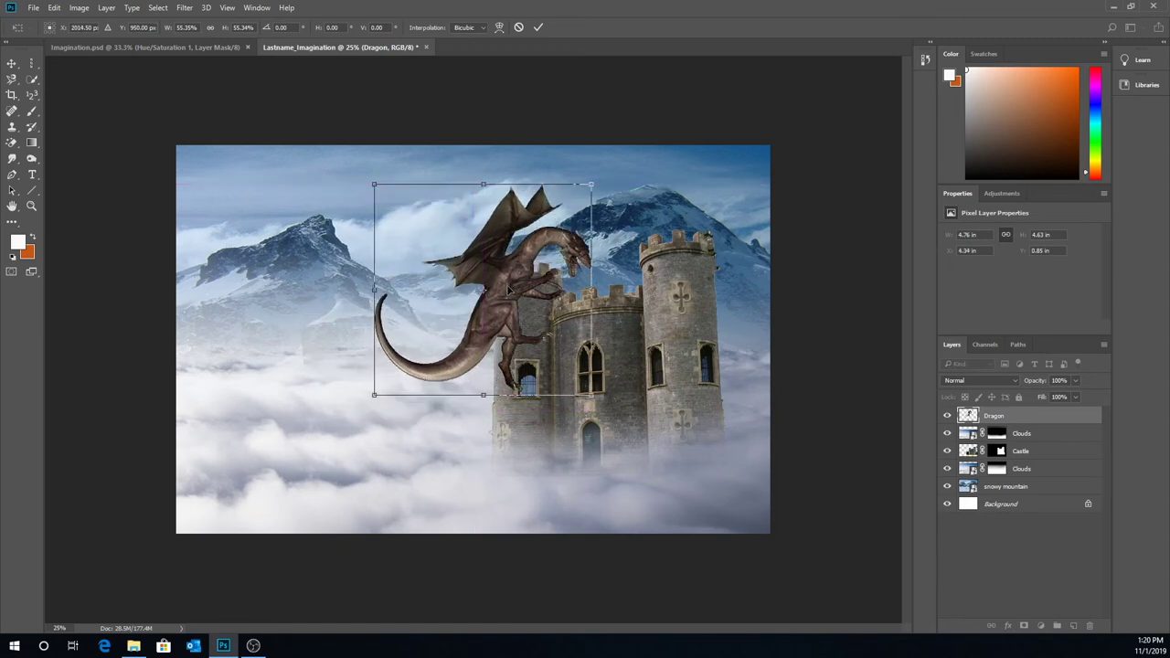
{"action": "left_click", "coordinate": [538, 26]}
{"action": "left_click", "coordinate": [811, 285]}
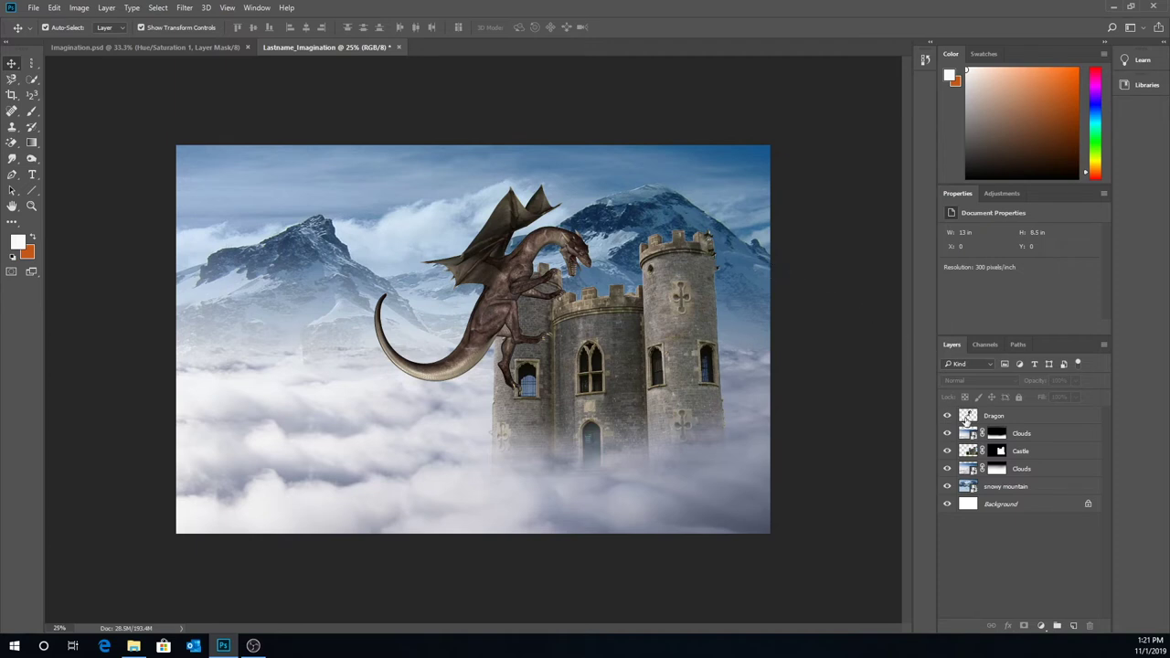
Step: Add a new layer above the Dragon layer and name it Fire
{"action": "left_click", "coordinate": [1073, 627]}
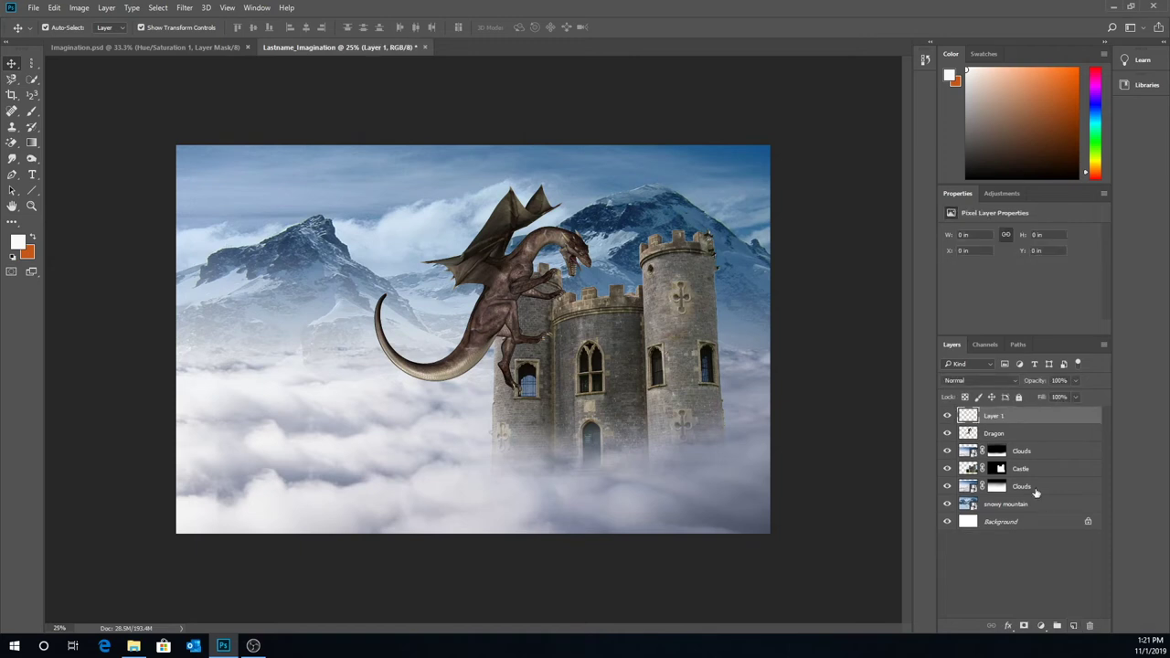
{"action": "double_click", "coordinate": [994, 417]}
{"action": "key", "text": "BackSpace"}
Step: Set the background color to dark orange 943c08 and the foreground color to a lighter orange
{"action": "left_click", "coordinate": [30, 253]}
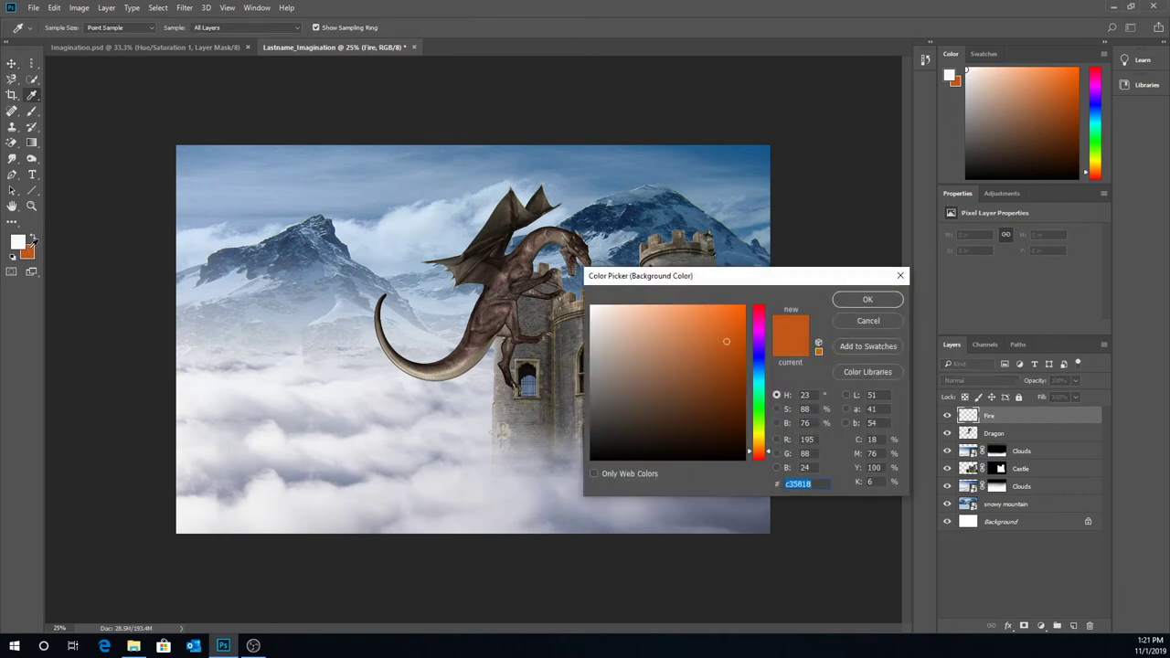
{"action": "left_click_drag", "start_coordinate": [733, 355], "coordinate": [737, 369]}
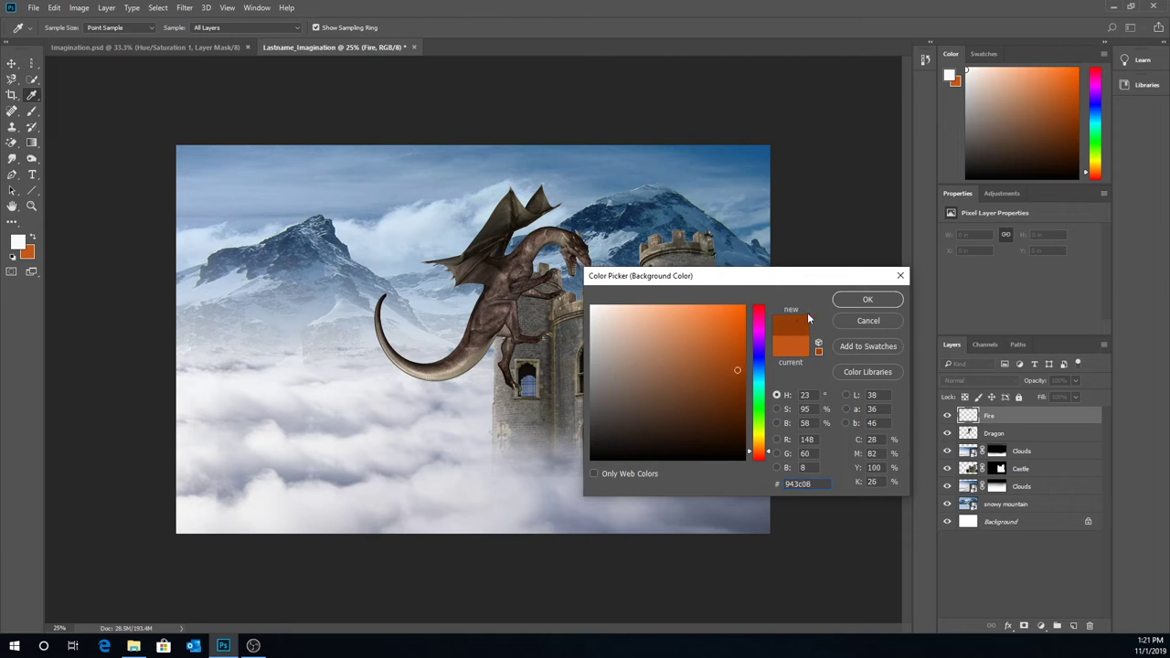
{"action": "left_click", "coordinate": [864, 299]}
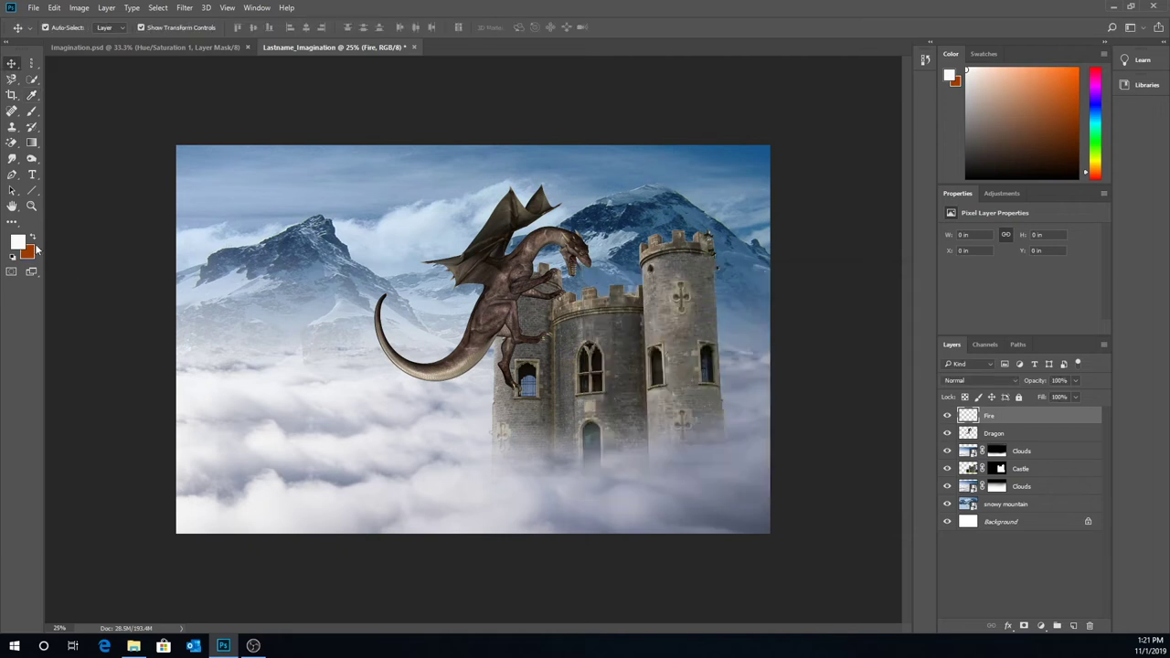
{"action": "left_click", "coordinate": [19, 241]}
{"action": "left_click_drag", "start_coordinate": [719, 335], "coordinate": [702, 336]}
{"action": "left_click", "coordinate": [867, 300]}
Step: Paint branching dark orange flame strokes with a 50 px brush from the dragon's mouth onto the castle's middle battlements on the Fire layer
{"action": "left_click", "coordinate": [31, 110]}
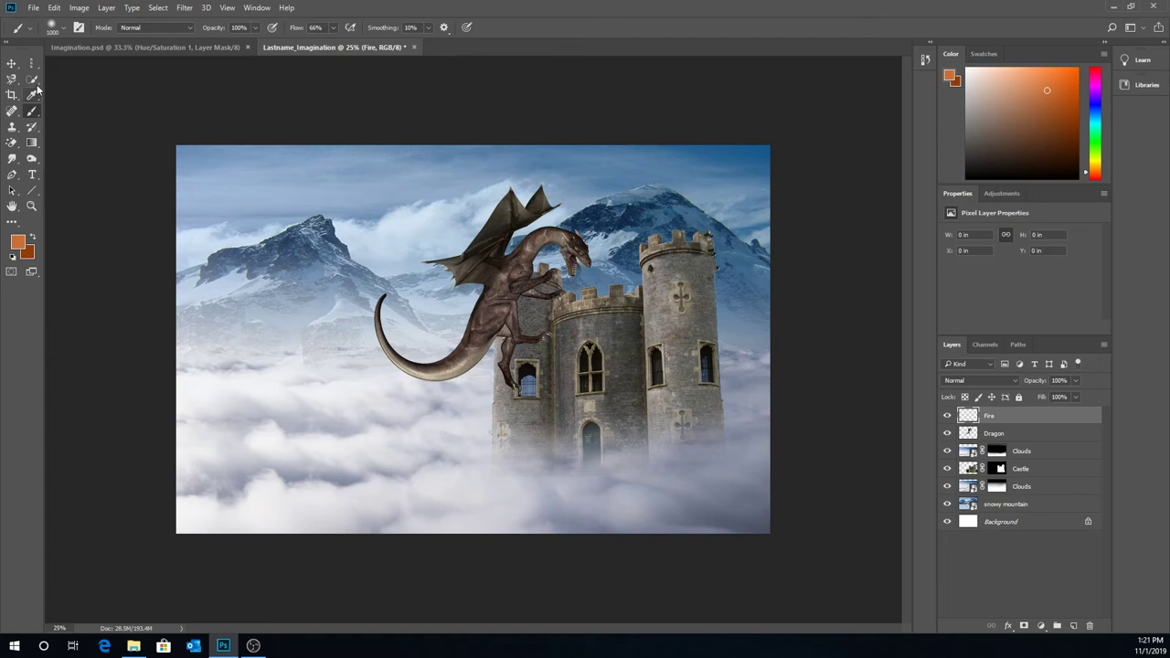
{"action": "left_click", "coordinate": [60, 28]}
{"action": "mouse_move", "coordinate": [69, 98]}
{"action": "left_mouse_down"}
{"action": "mouse_move", "coordinate": [109, 98]}
{"action": "mouse_move", "coordinate": [113, 66]}
{"action": "left_mouse_up"}
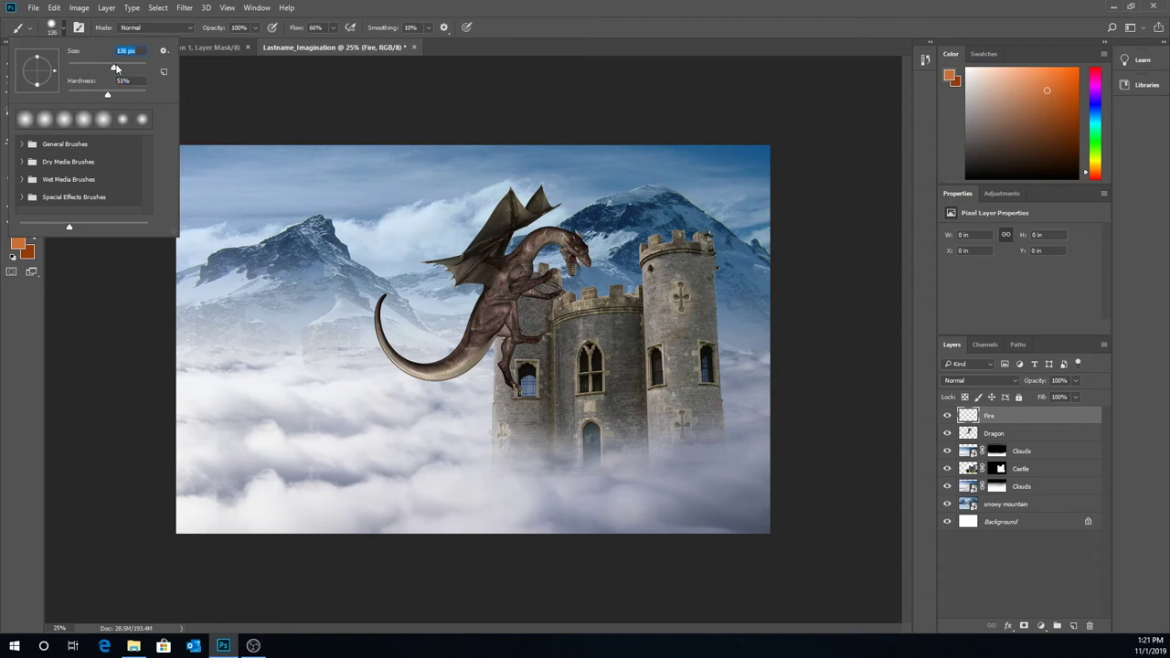
{"action": "left_click", "coordinate": [28, 251]}
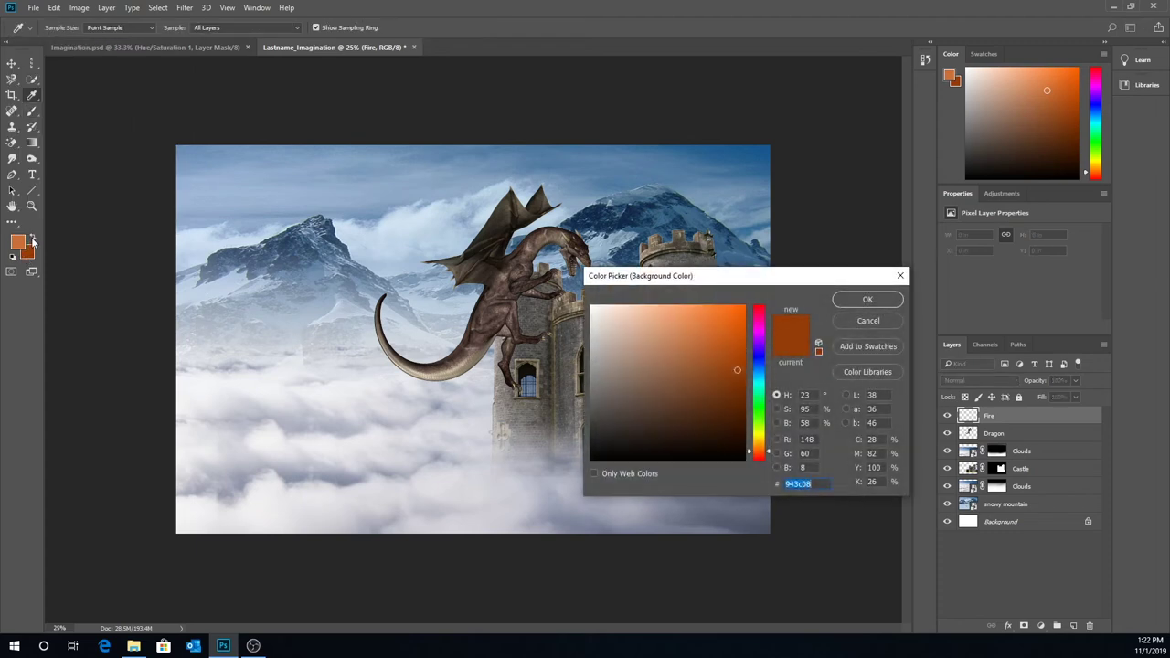
{"action": "left_click", "coordinate": [852, 321]}
{"action": "left_click", "coordinate": [33, 239]}
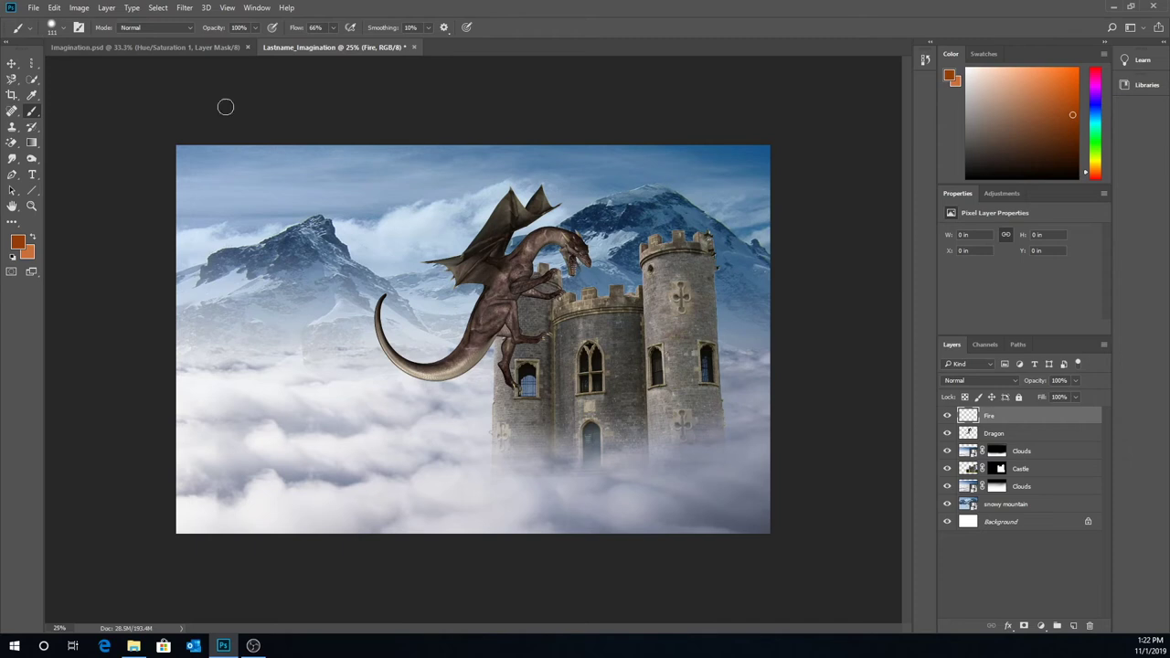
{"action": "key", "text": "bracketleft"}
{"action": "key", "text": "bracketleft"}
{"action": "key", "text": "bracketleft"}
{"action": "key", "text": "bracketleft"}
{"action": "mouse_move", "coordinate": [577, 262]}
{"action": "left_mouse_down"}
{"action": "mouse_move", "coordinate": [570, 298]}
{"action": "mouse_move", "coordinate": [578, 260]}
{"action": "mouse_move", "coordinate": [584, 290]}
{"action": "mouse_move", "coordinate": [611, 320]}
{"action": "left_mouse_up"}
{"action": "mouse_move", "coordinate": [576, 262]}
{"action": "left_mouse_down"}
{"action": "mouse_move", "coordinate": [597, 291]}
{"action": "mouse_move", "coordinate": [625, 297]}
{"action": "left_mouse_up"}
{"action": "left_click_drag", "start_coordinate": [577, 262], "coordinate": [615, 288]}
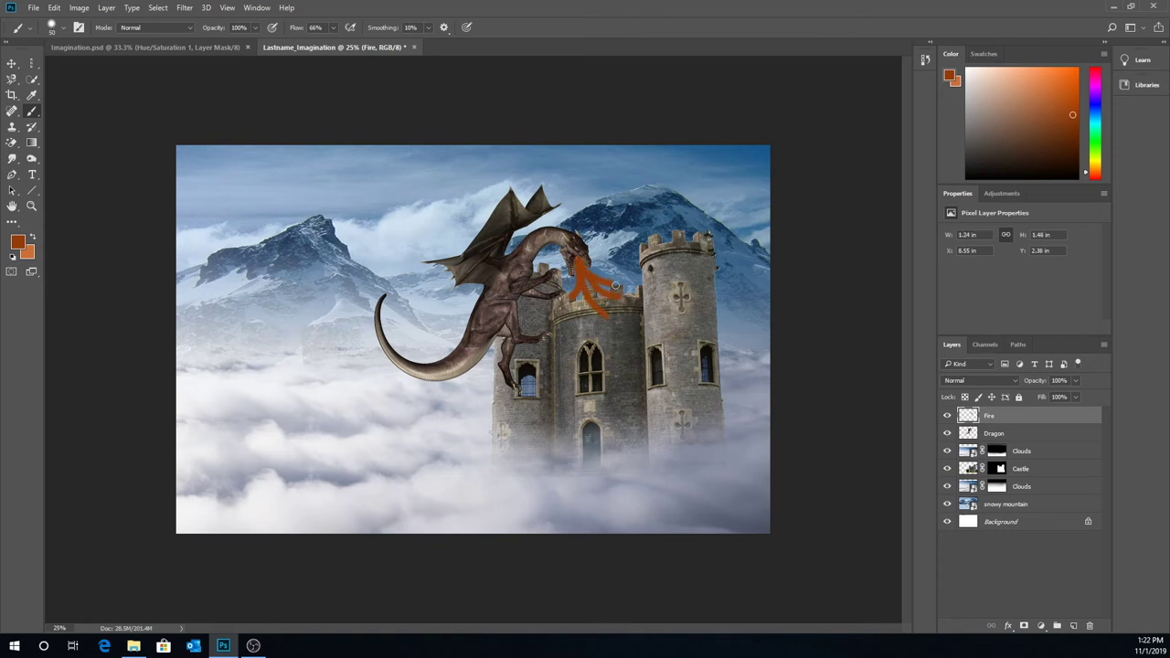
Step: Paint lighter orange strokes through the center of the flame and undo the last stroke
{"action": "left_click", "coordinate": [34, 236]}
{"action": "mouse_move", "coordinate": [581, 260]}
{"action": "left_mouse_down"}
{"action": "mouse_move", "coordinate": [585, 311]}
{"action": "mouse_move", "coordinate": [576, 276]}
{"action": "mouse_move", "coordinate": [580, 311]}
{"action": "mouse_move", "coordinate": [578, 281]}
{"action": "mouse_move", "coordinate": [619, 297]}
{"action": "mouse_move", "coordinate": [574, 249]}
{"action": "left_mouse_up"}
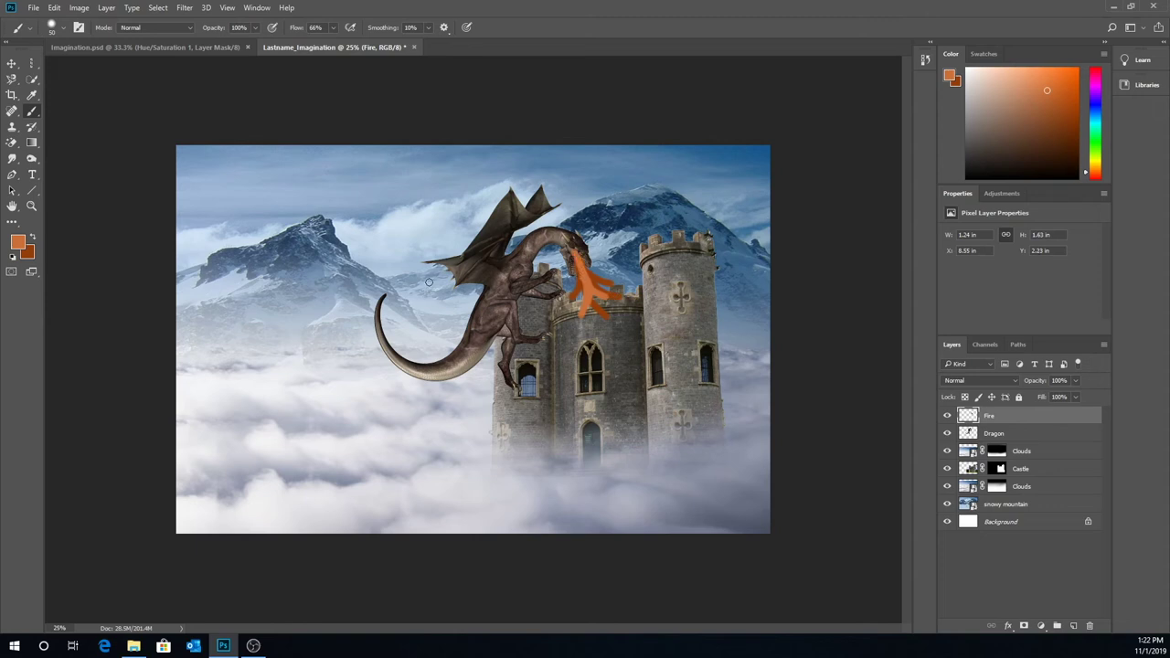
{"action": "key", "text": "ctrl+z"}
Step: Apply a Gaussian Blur with a radius of 29.1 pixels to the Fire layer
{"action": "left_click", "coordinate": [182, 9]}
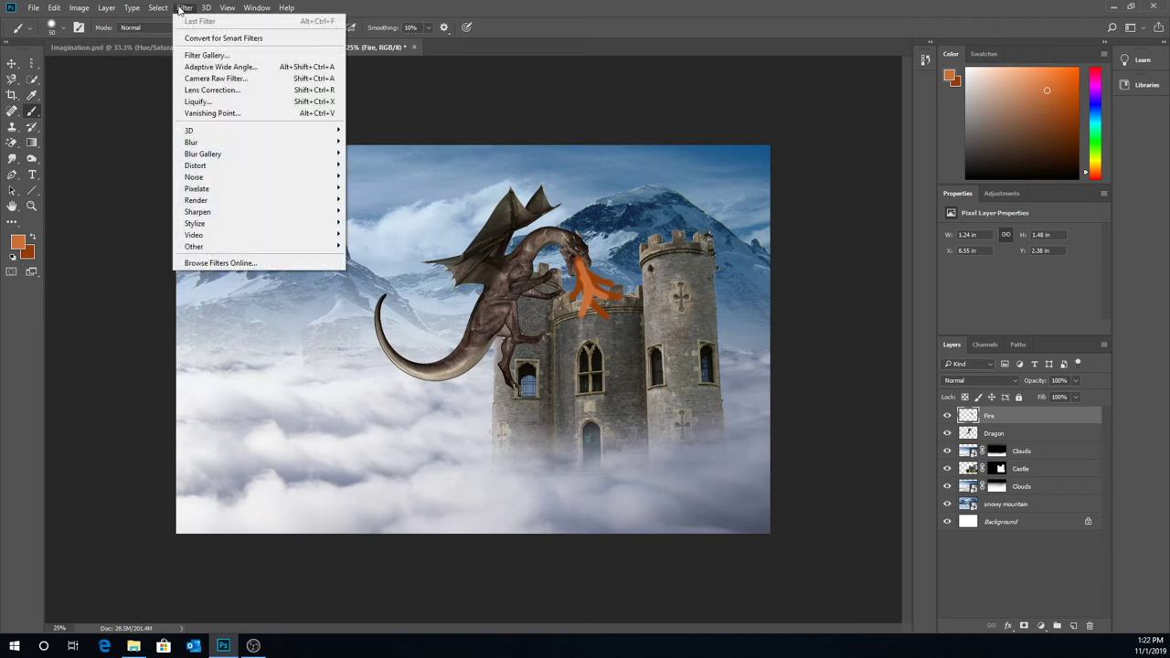
{"action": "mouse_move", "coordinate": [215, 143]}
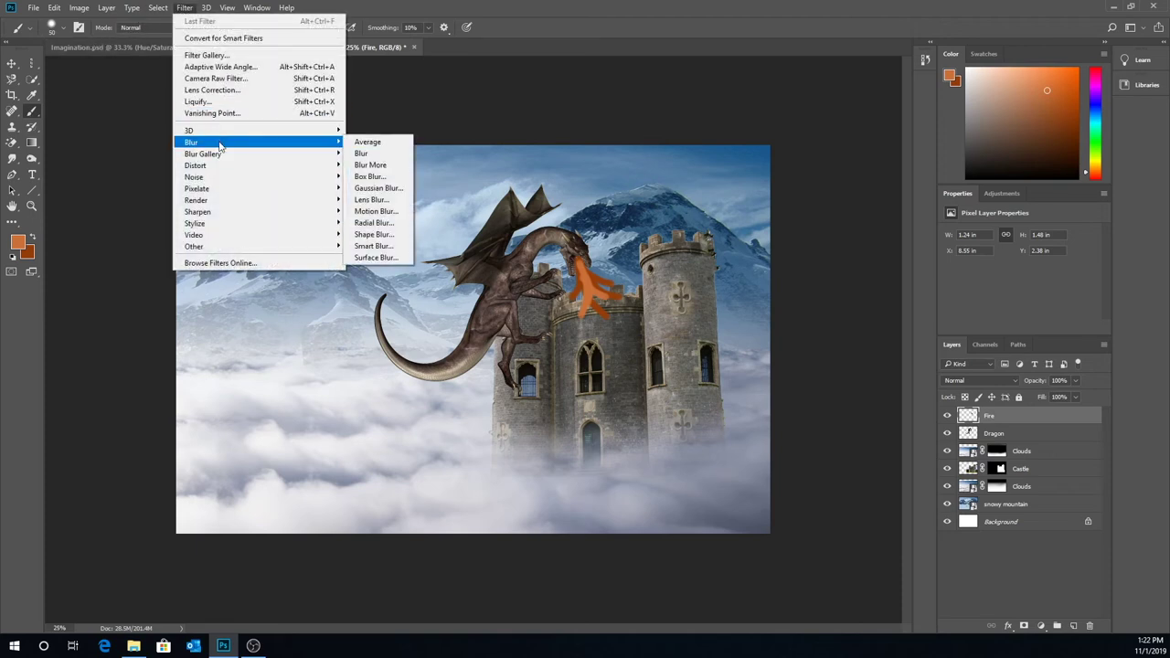
{"action": "left_click", "coordinate": [395, 188]}
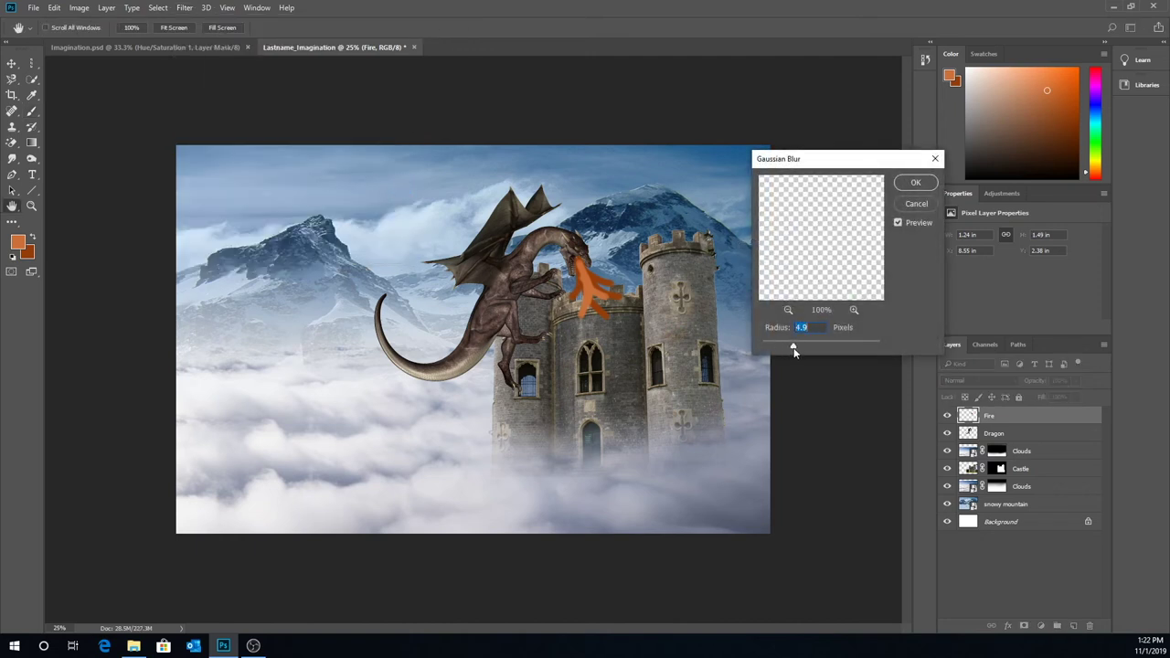
{"action": "mouse_move", "coordinate": [807, 352]}
{"action": "left_mouse_down"}
{"action": "mouse_move", "coordinate": [835, 347]}
{"action": "mouse_move", "coordinate": [818, 351]}
{"action": "left_mouse_up"}
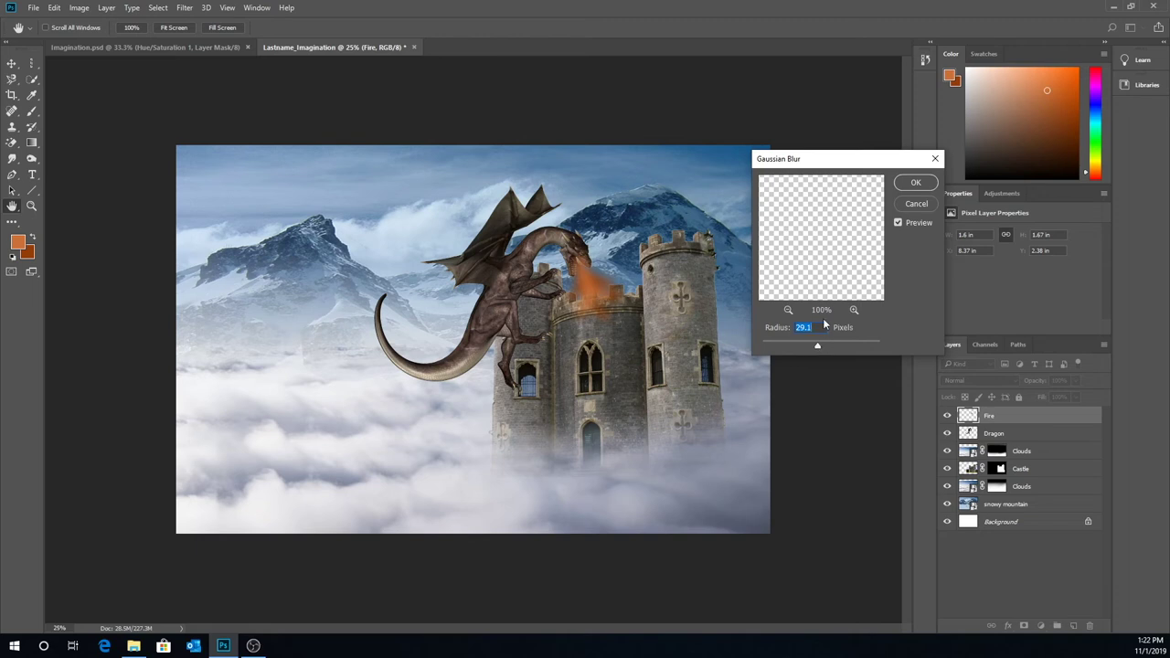
{"action": "left_click", "coordinate": [911, 184]}
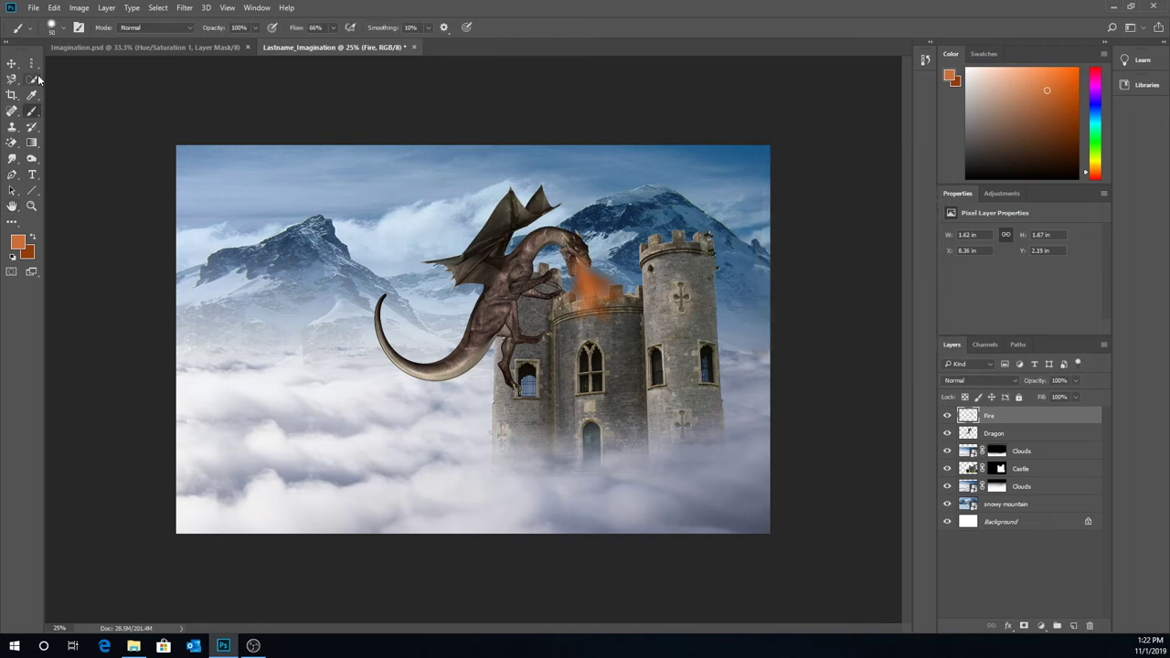
Step: Move the blurred fire slightly up and left to line up with the dragon's mouth
{"action": "left_click", "coordinate": [11, 64]}
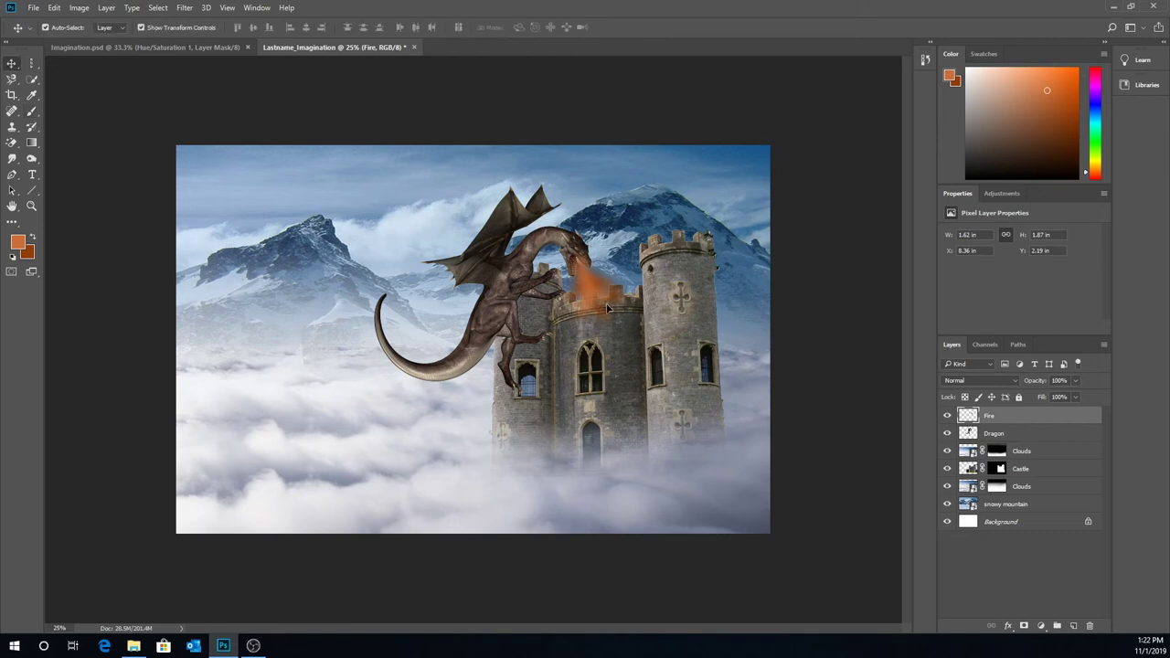
{"action": "left_click_drag", "start_coordinate": [606, 308], "coordinate": [603, 303]}
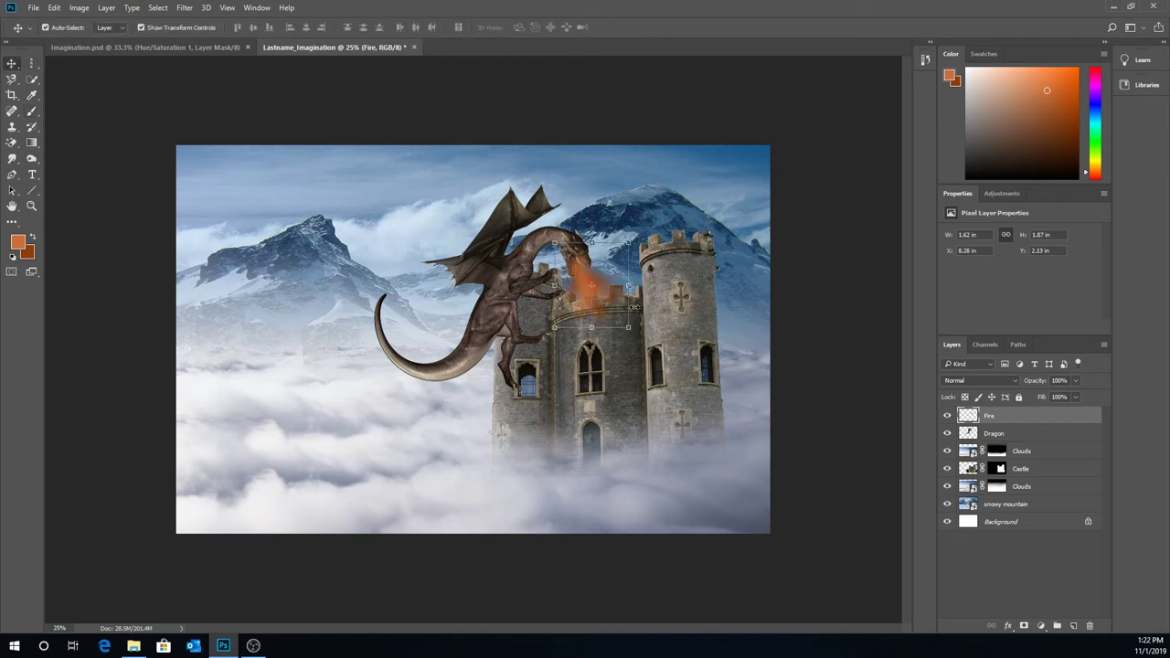
{"action": "left_click", "coordinate": [759, 241]}
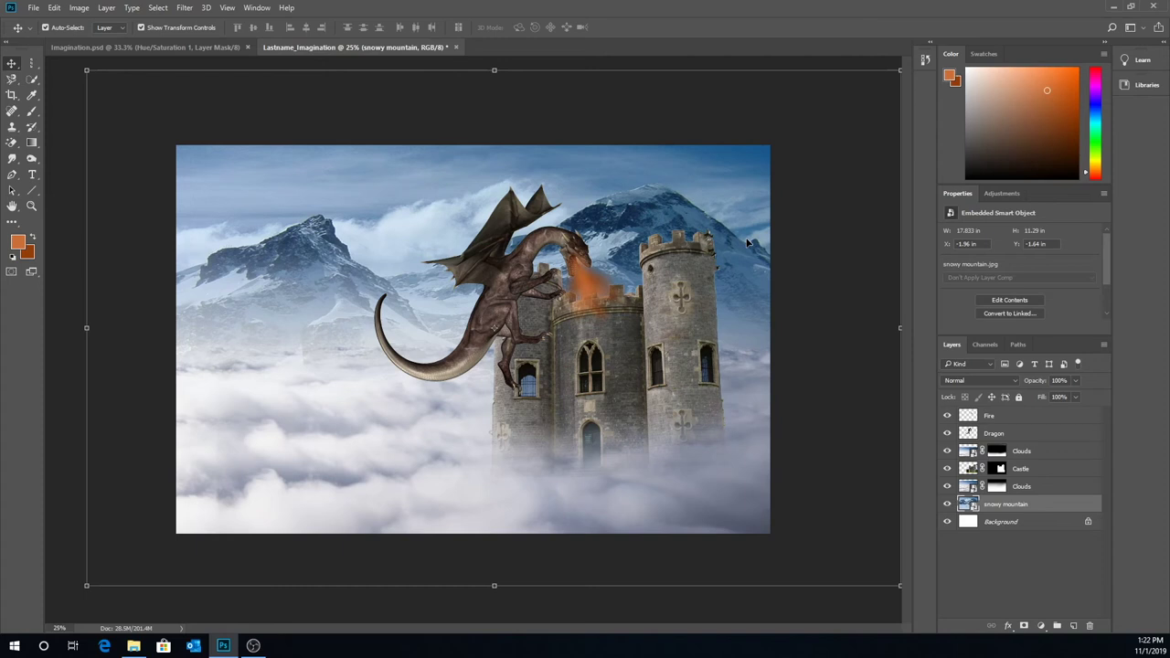
Step: Duplicate the Fire layer as Fire copy and set the copy's blend mode to Linear Dodge (Add)
{"action": "left_click", "coordinate": [1029, 418]}
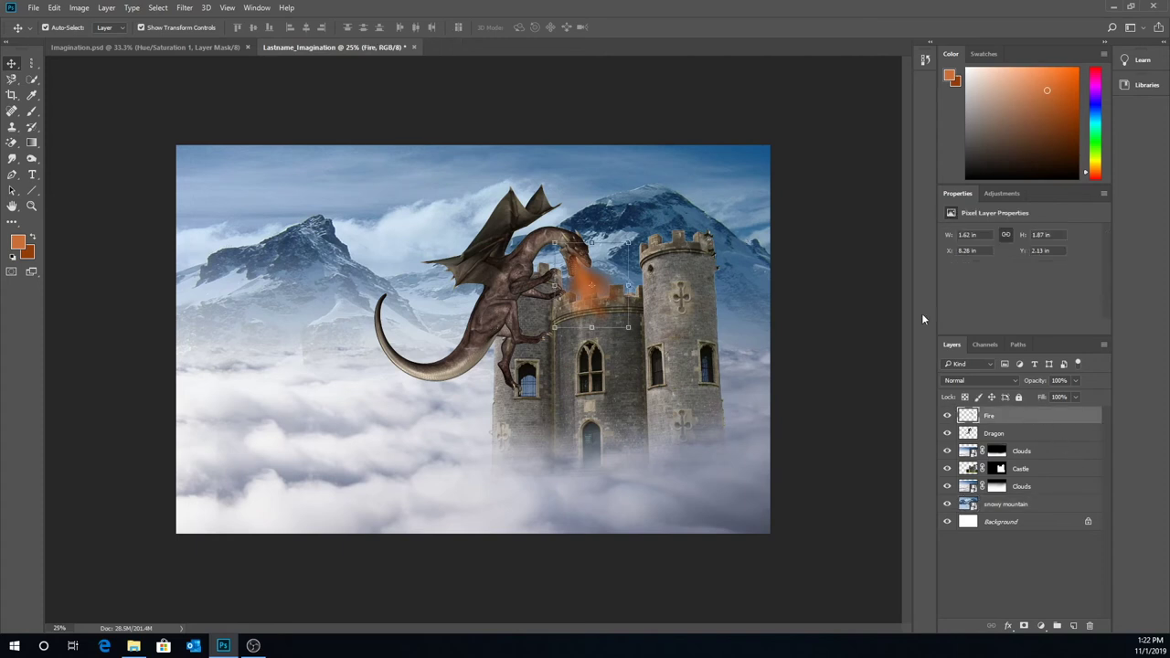
{"action": "left_click", "coordinate": [106, 7]}
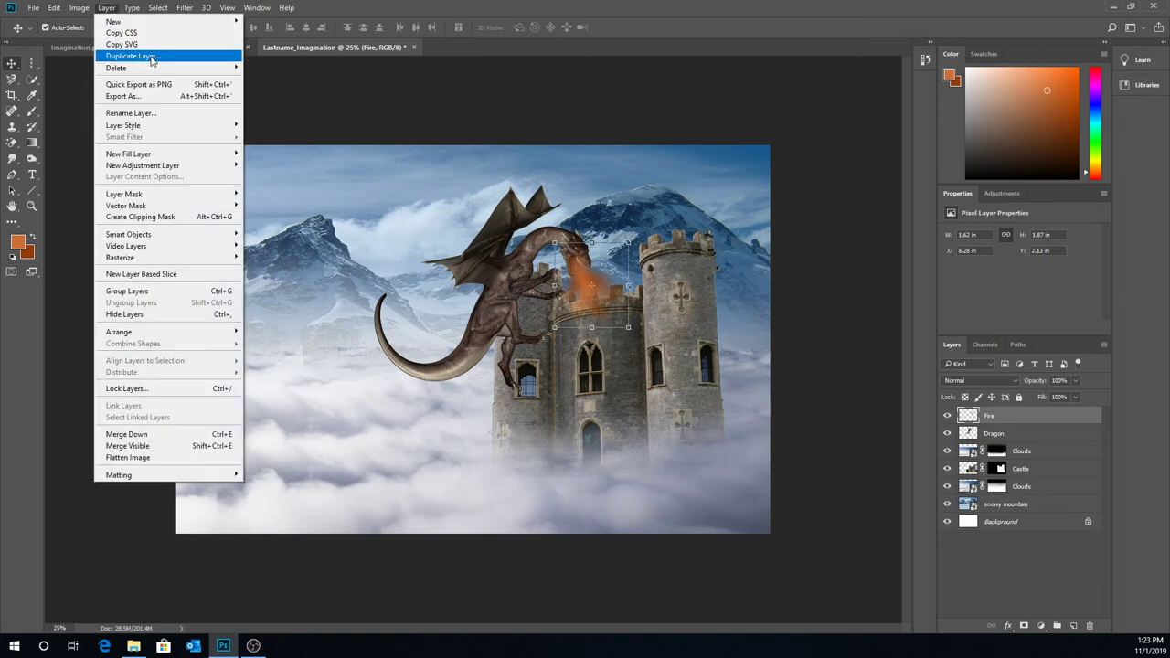
{"action": "left_click", "coordinate": [152, 57]}
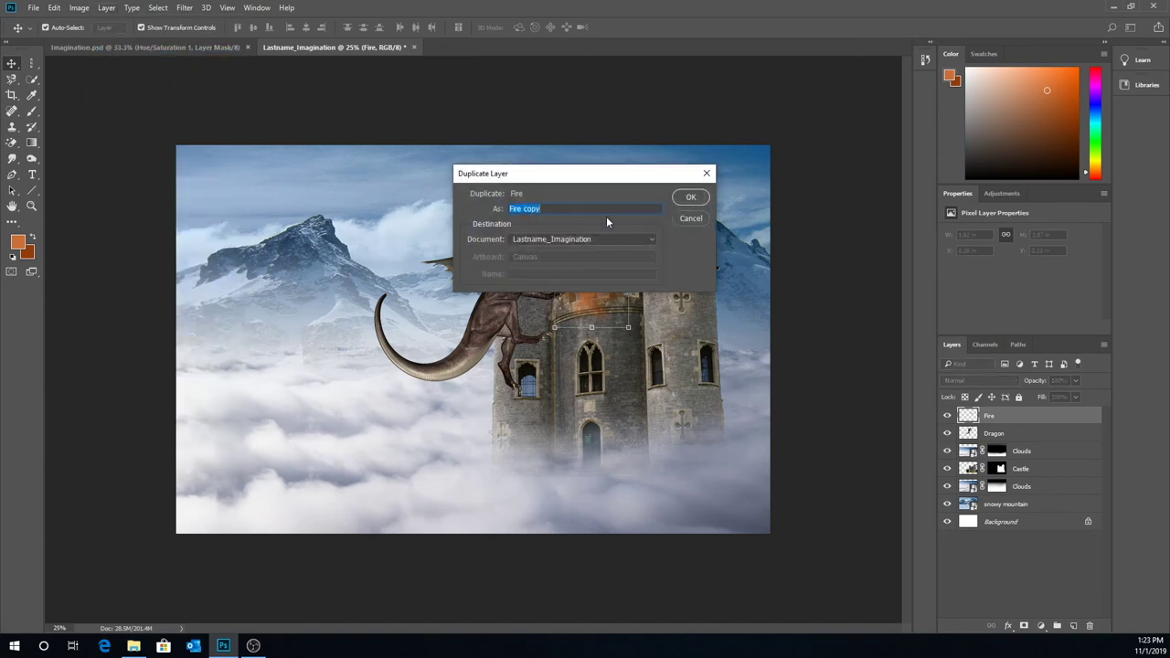
{"action": "left_click", "coordinate": [691, 198]}
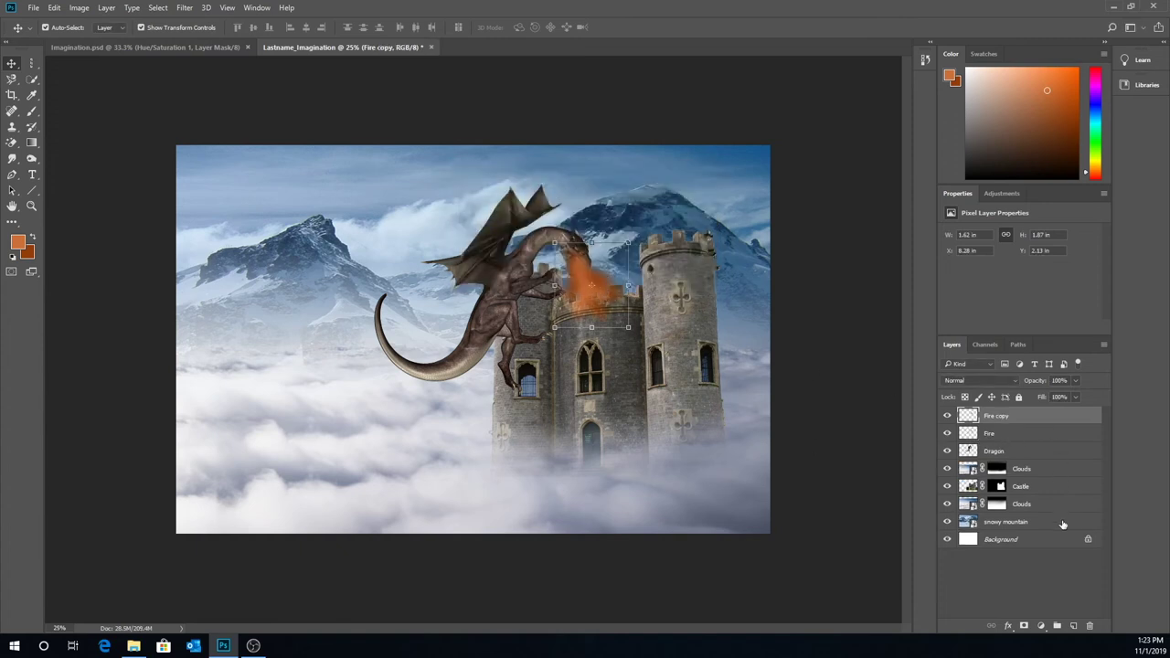
{"action": "left_click", "coordinate": [1002, 382]}
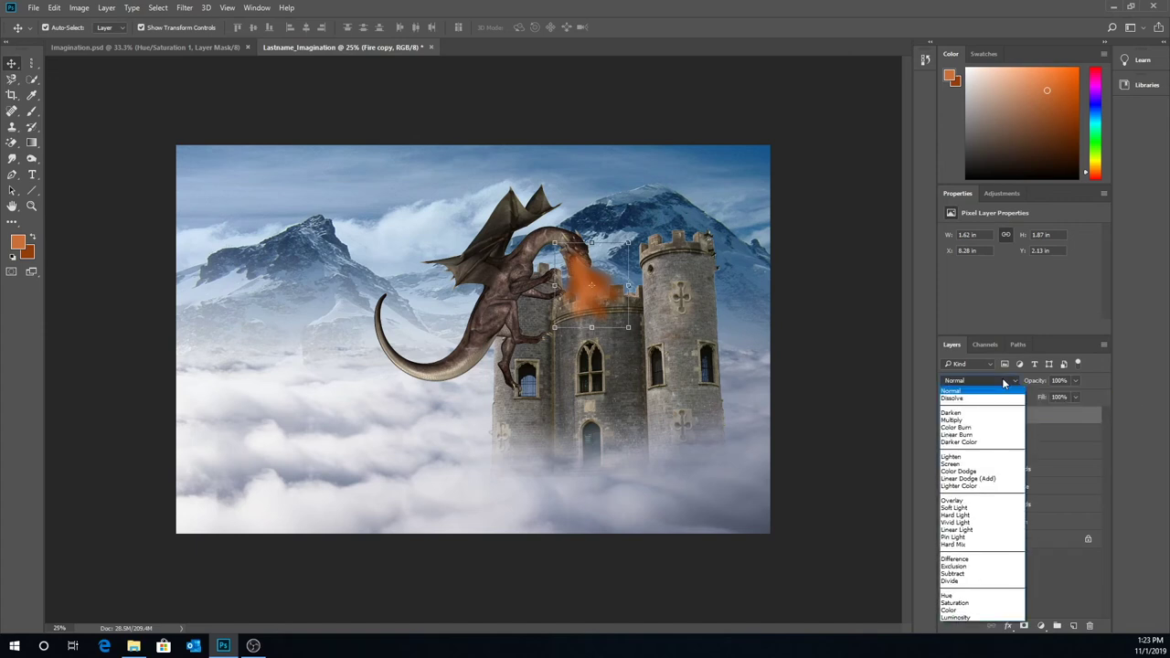
{"action": "left_click", "coordinate": [990, 485]}
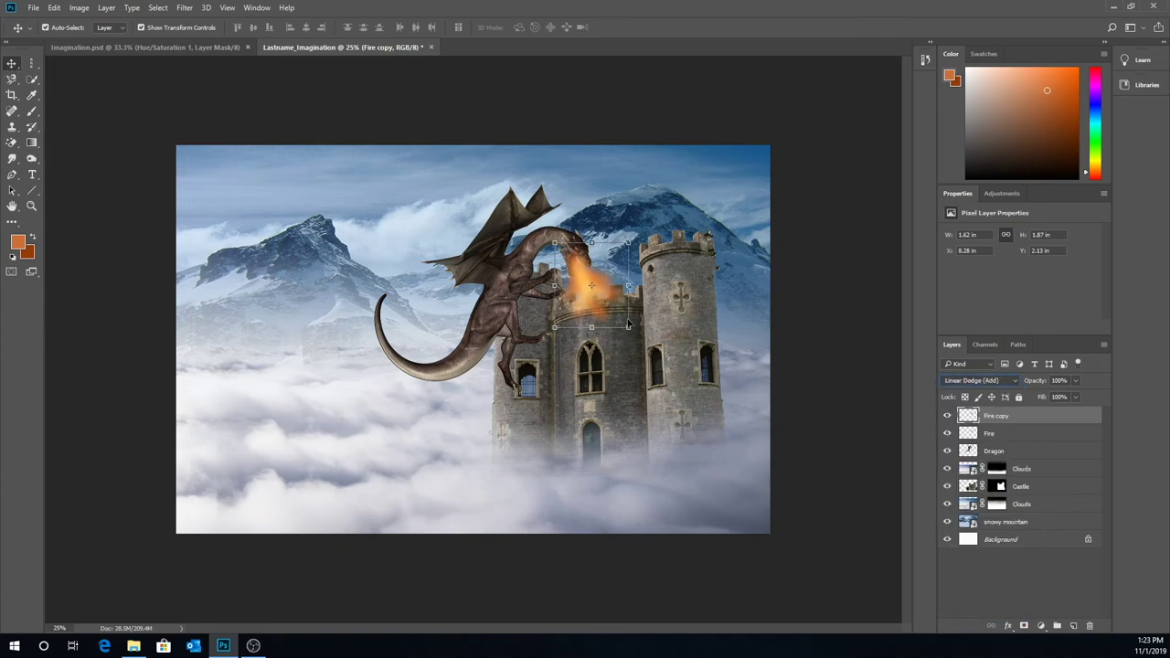
Step: Try the Color Dodge blend mode on the Fire copy layer and undo the change
{"action": "key", "text": "alt+shift+d"}
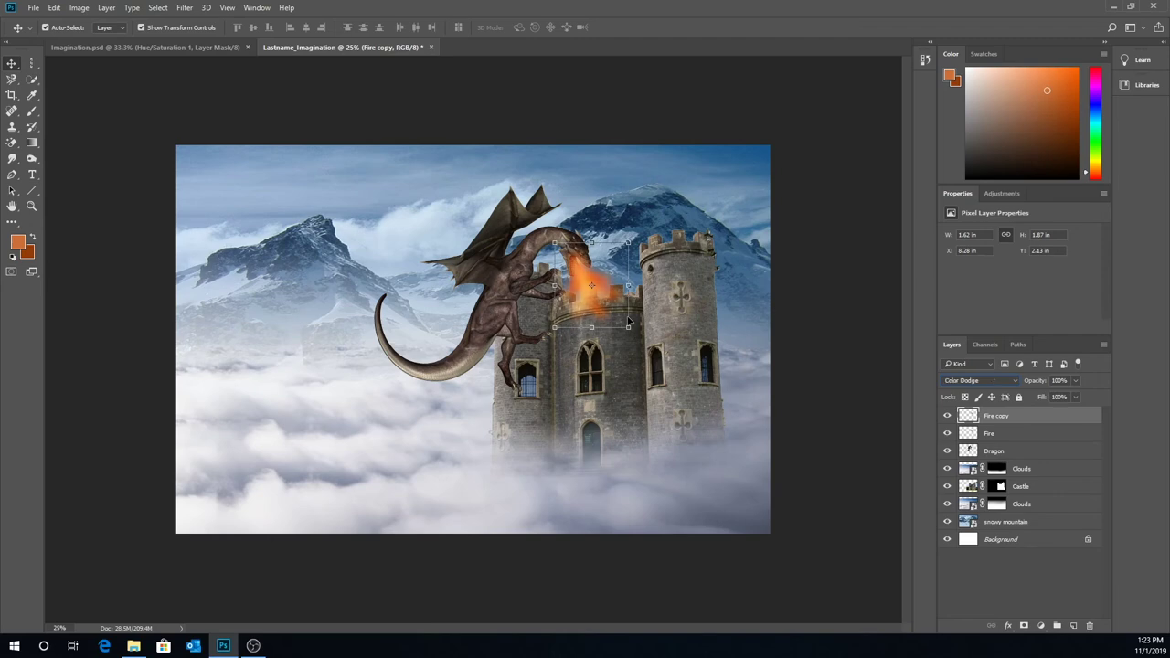
{"action": "left_click", "coordinate": [54, 7]}
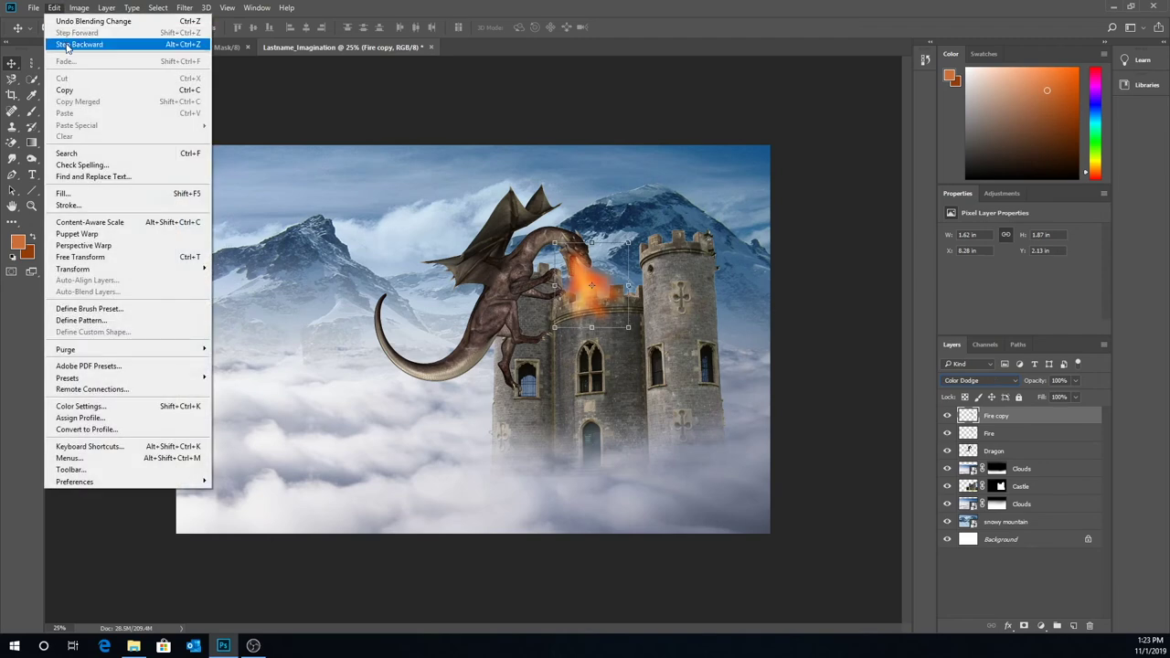
{"action": "left_click", "coordinate": [73, 44]}
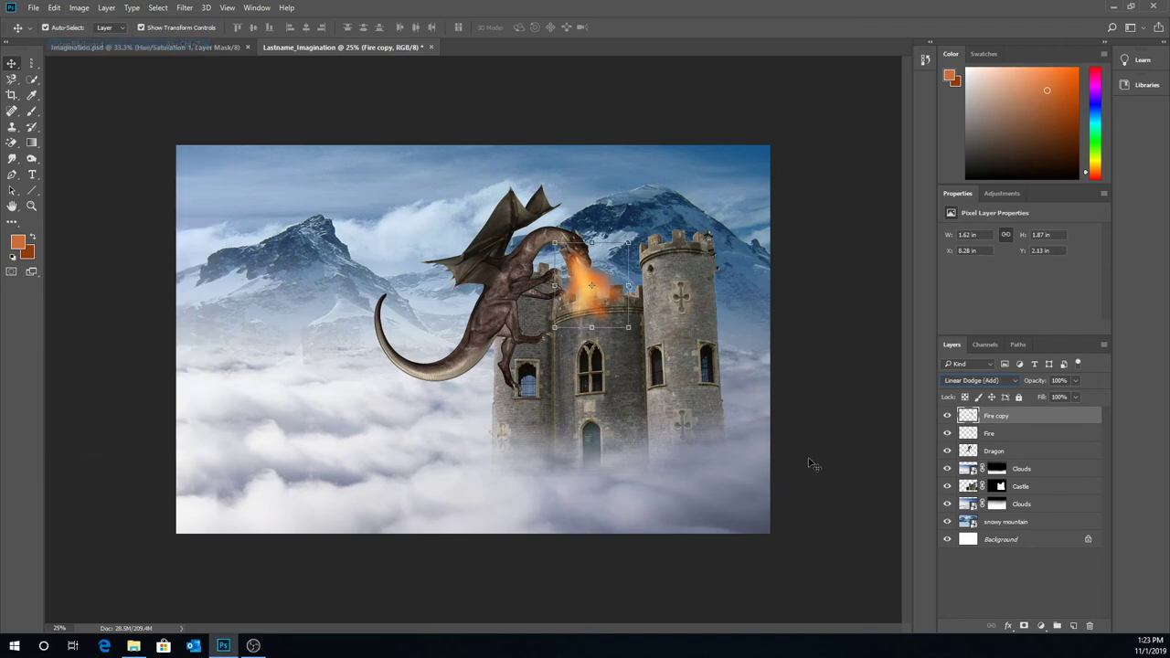
Step: Merge the Fire and Fire copy layers into one layer
{"action": "left_click", "coordinate": [970, 436], "text": "shift"}
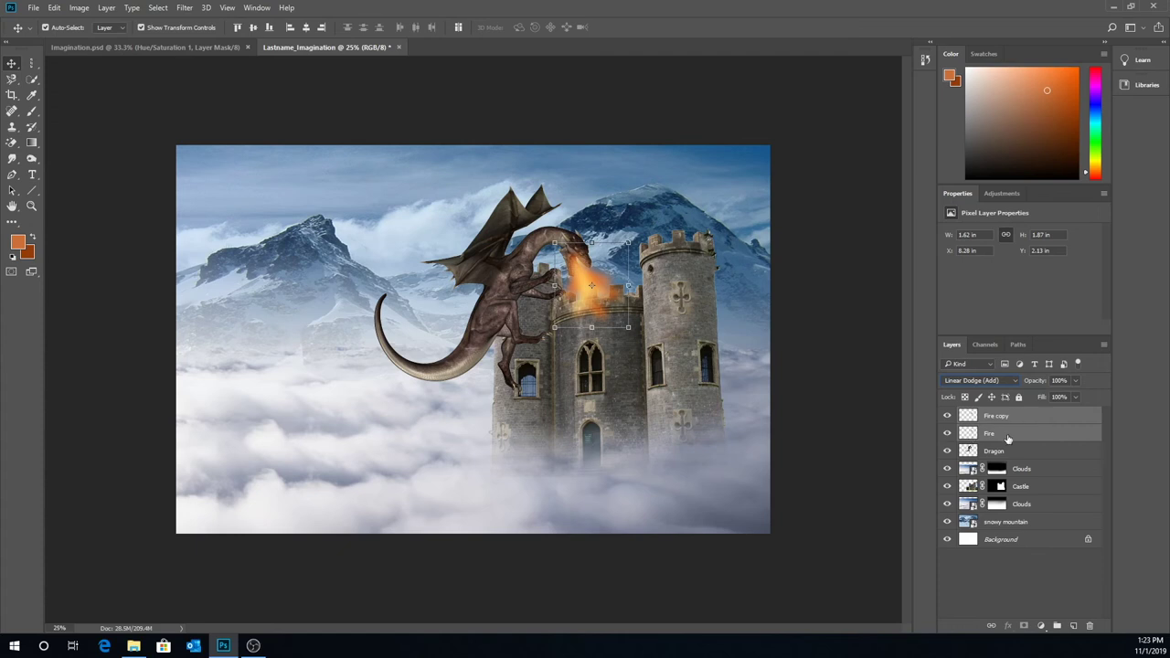
{"action": "left_click", "coordinate": [106, 8]}
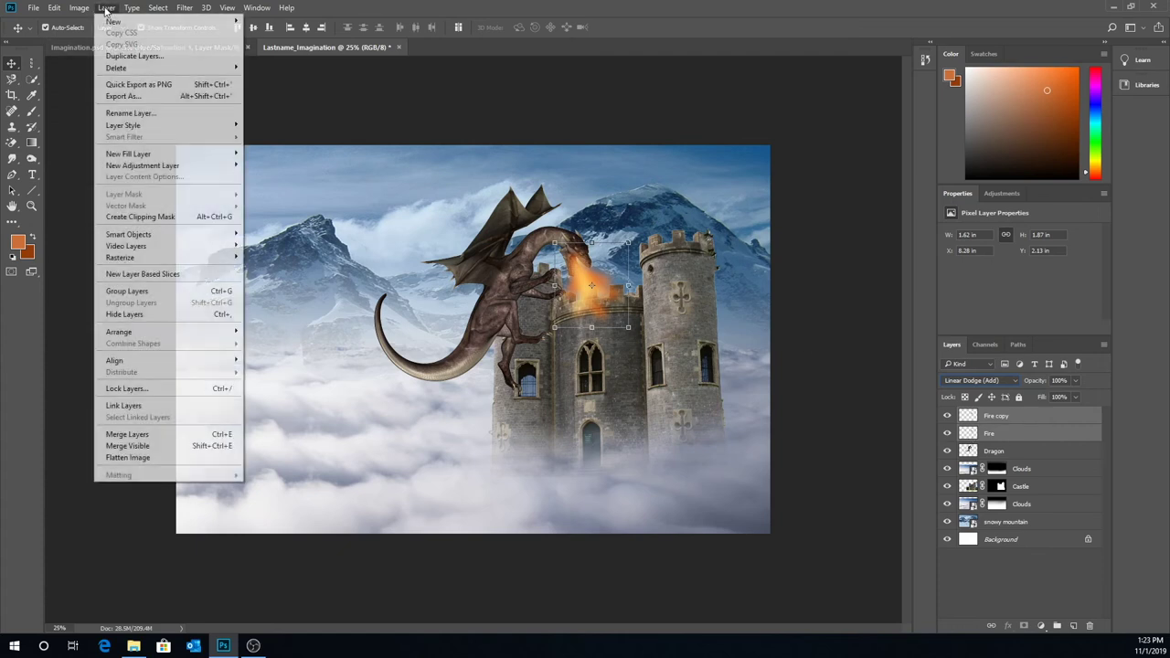
{"action": "left_click", "coordinate": [166, 436]}
Step: Add a Hue/Saturation adjustment layer above the snowy mountain layer and set its saturation to -63
{"action": "left_click", "coordinate": [196, 193]}
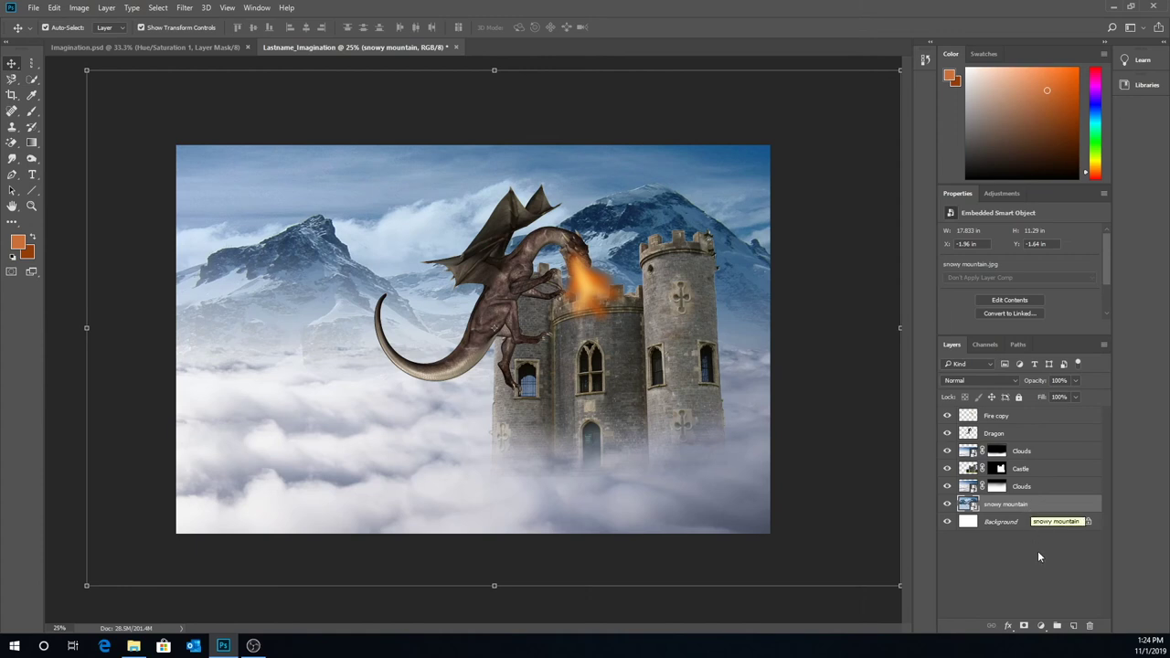
{"action": "left_click", "coordinate": [1042, 628]}
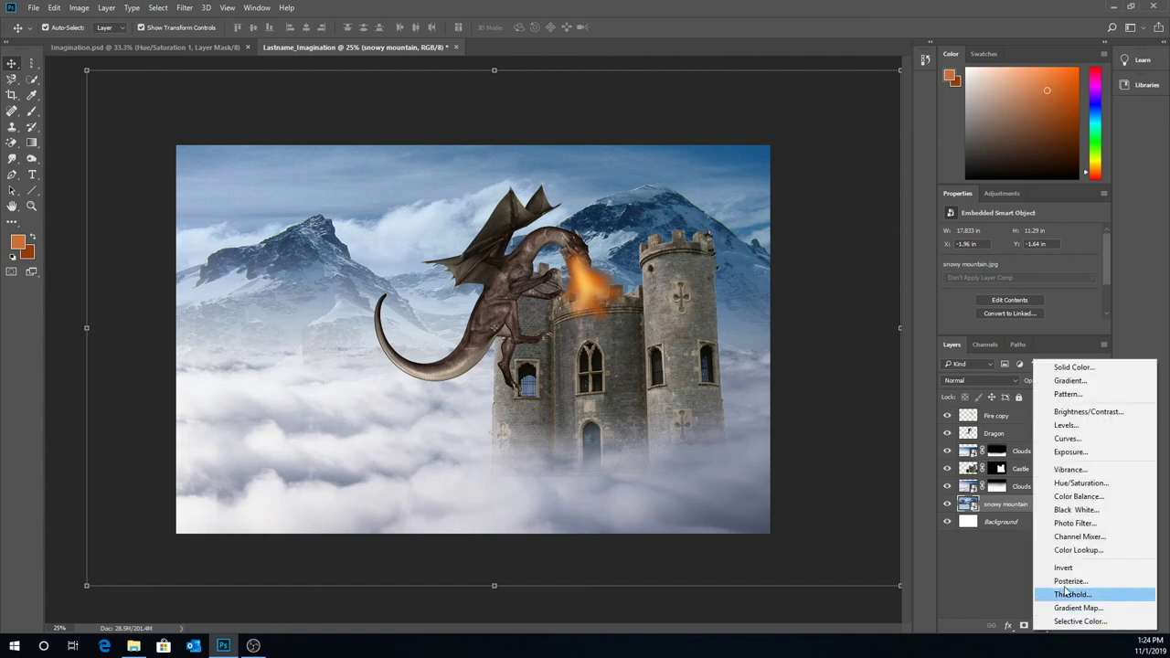
{"action": "left_click", "coordinate": [1078, 484]}
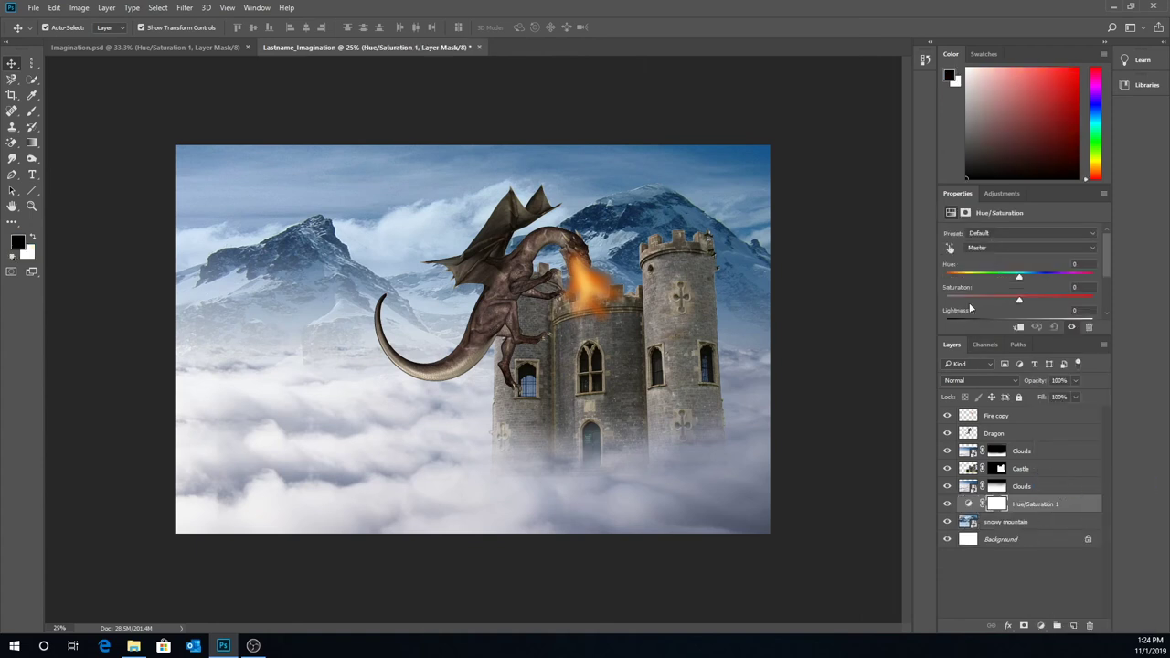
{"action": "left_click_drag", "start_coordinate": [1021, 299], "coordinate": [979, 304]}
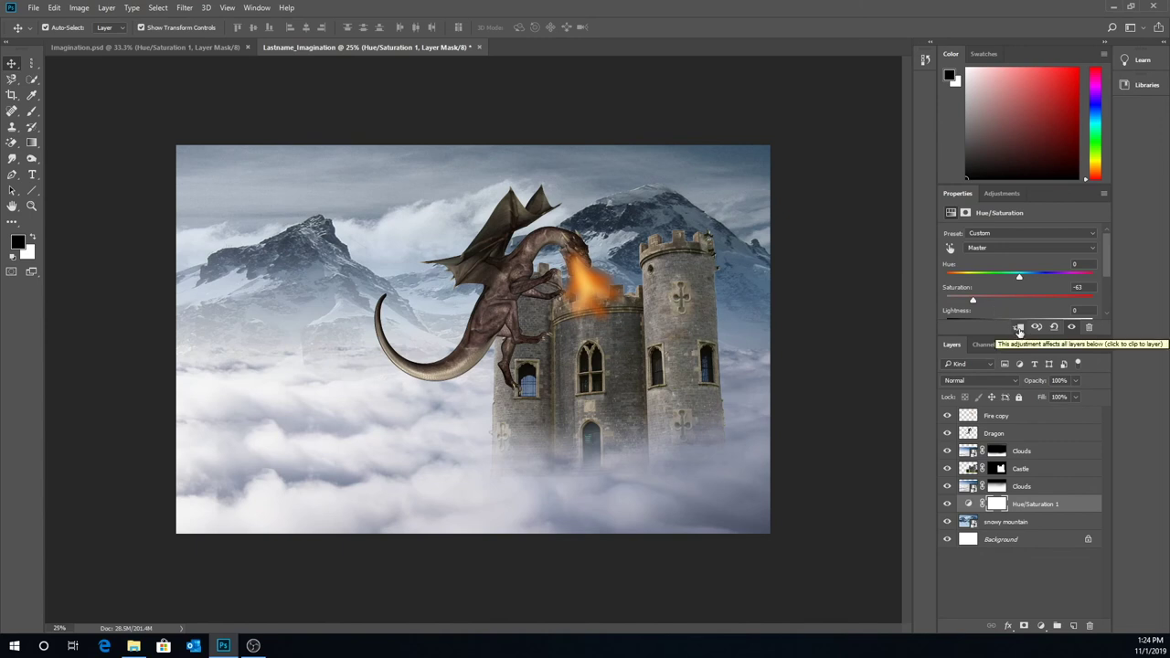
Step: Clip the Hue/Saturation adjustment to the snowy mountain layer with a clipping mask
{"action": "left_click", "coordinate": [1019, 329]}
{"action": "right_click", "coordinate": [1081, 508]}
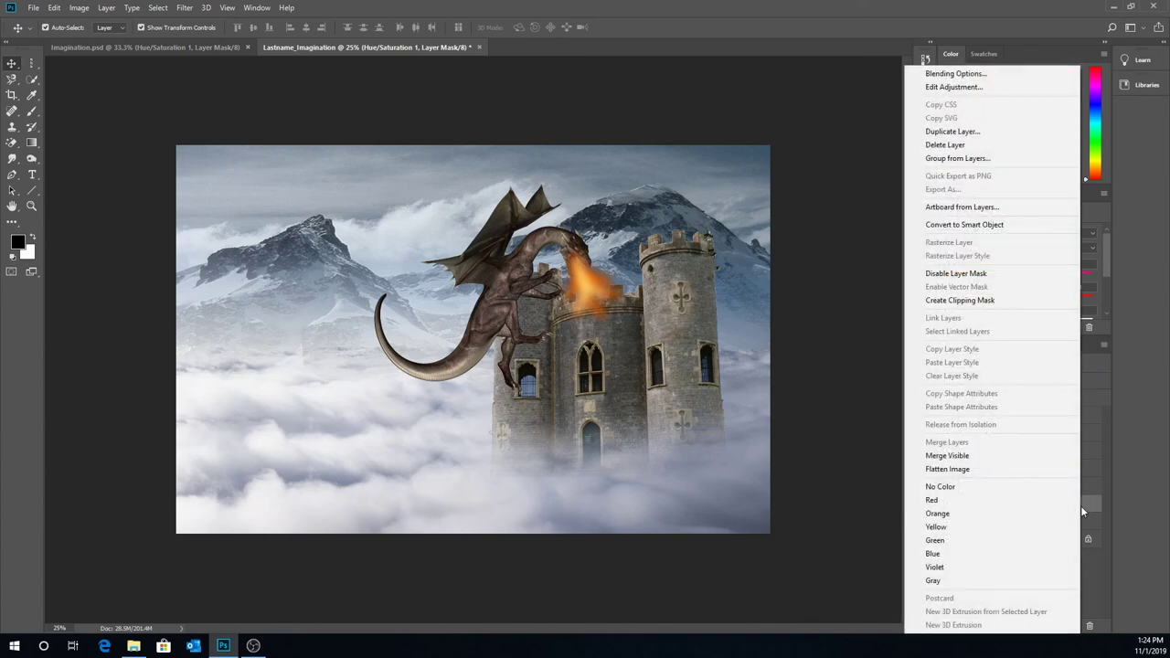
{"action": "left_click", "coordinate": [1023, 304]}
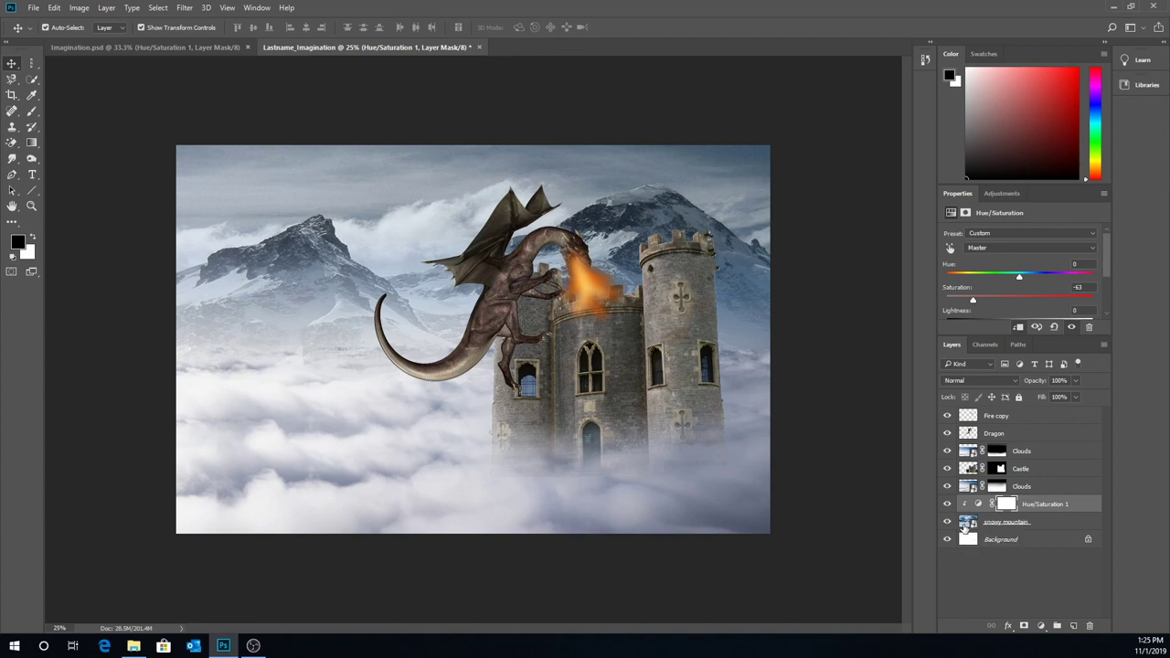
Step: Apply a Gaussian Blur with a radius of 5.4 pixels to the snowy mountain layer
{"action": "left_click", "coordinate": [965, 528]}
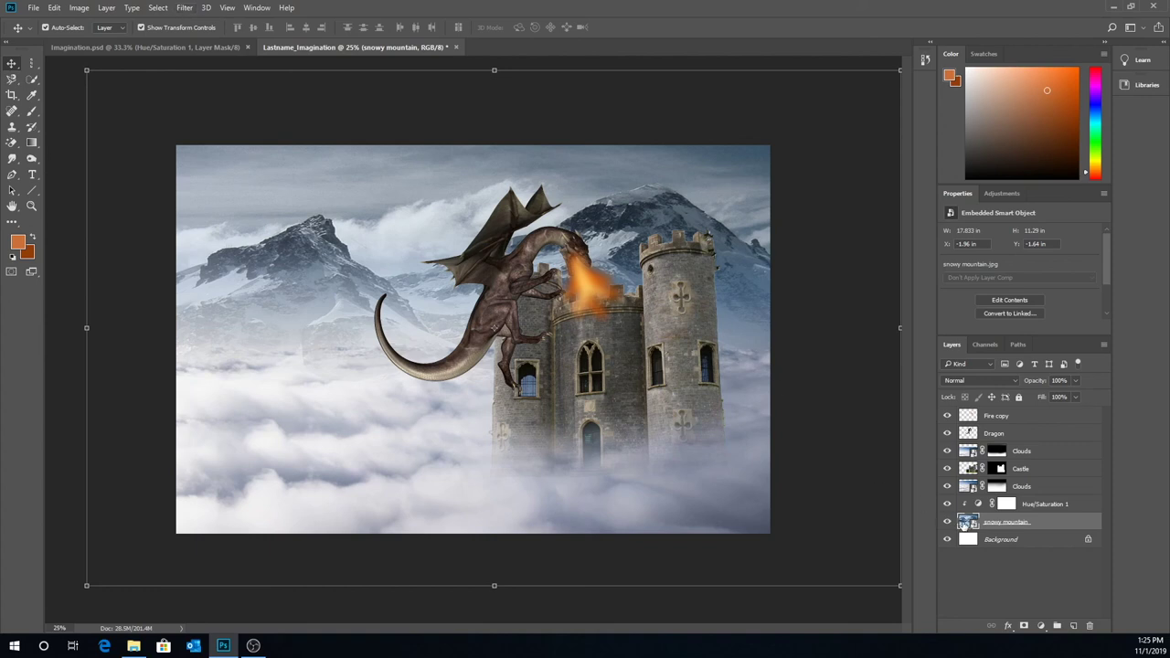
{"action": "left_click", "coordinate": [189, 10]}
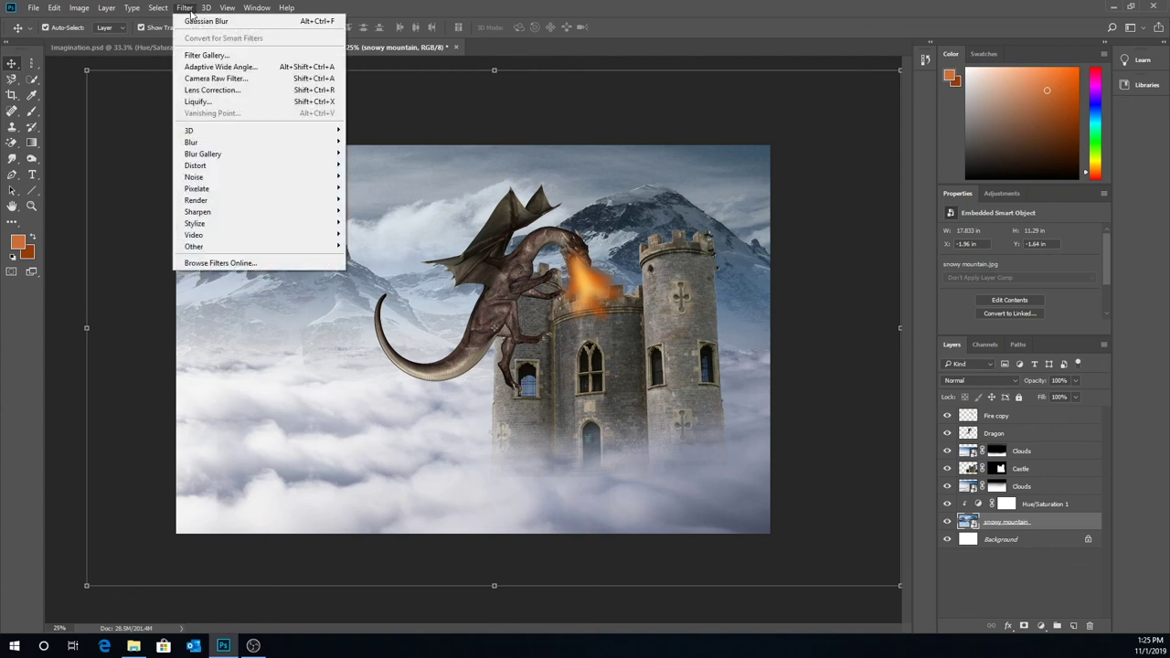
{"action": "mouse_move", "coordinate": [229, 146]}
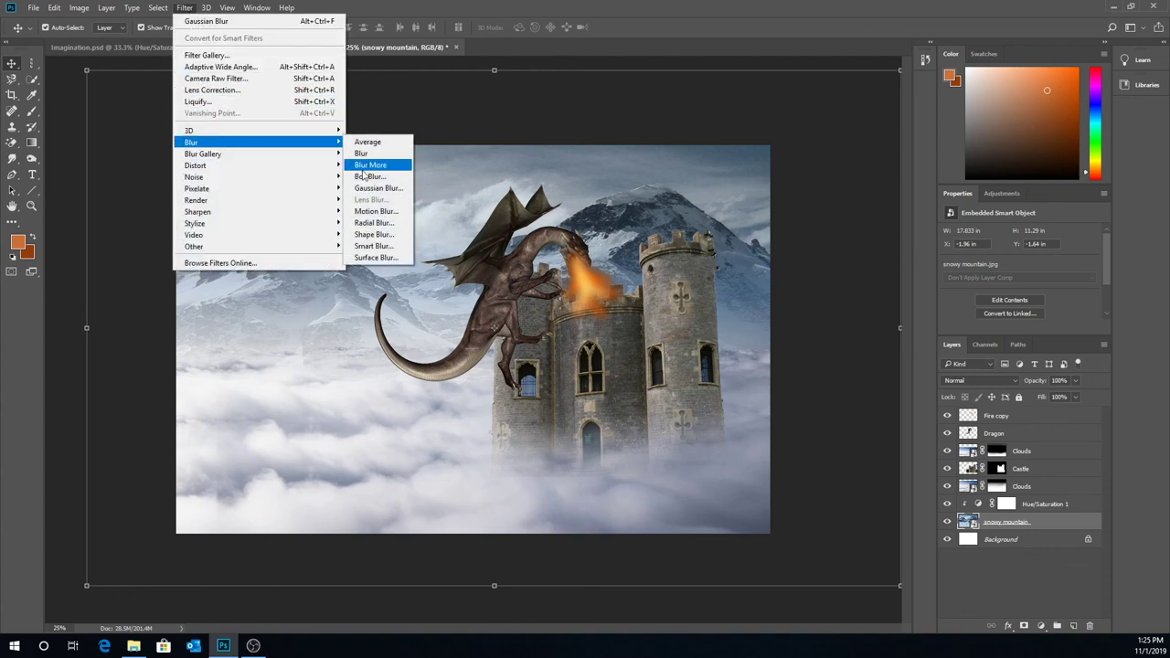
{"action": "left_click", "coordinate": [377, 187]}
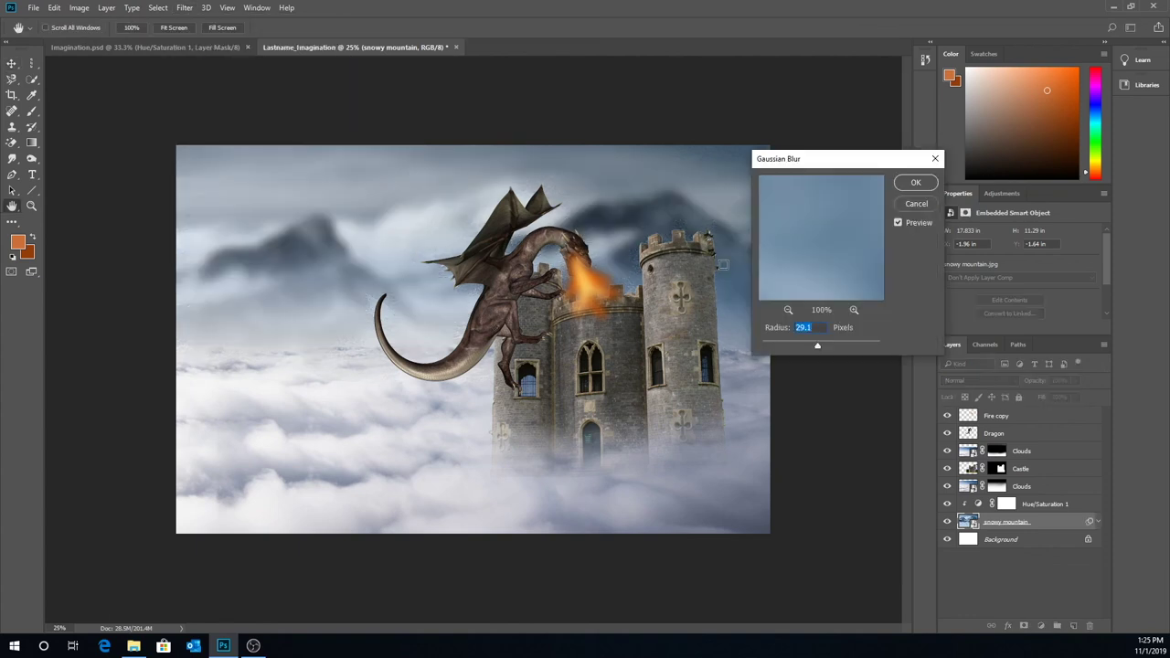
{"action": "left_click_drag", "start_coordinate": [814, 348], "coordinate": [795, 349]}
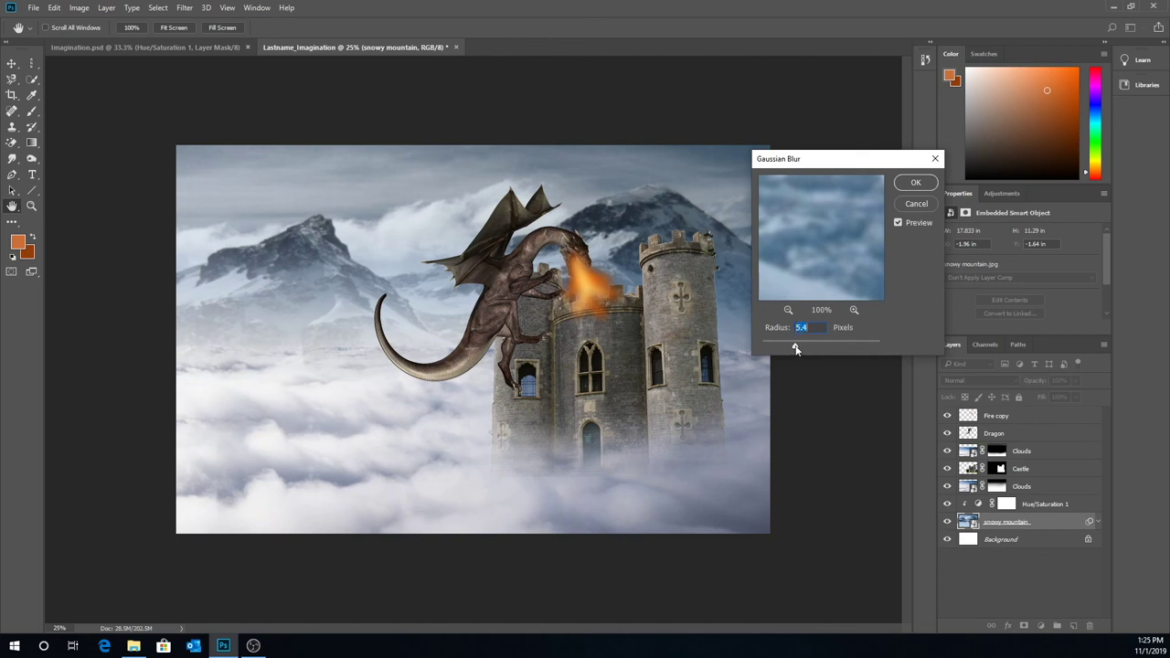
{"action": "left_click", "coordinate": [916, 183]}
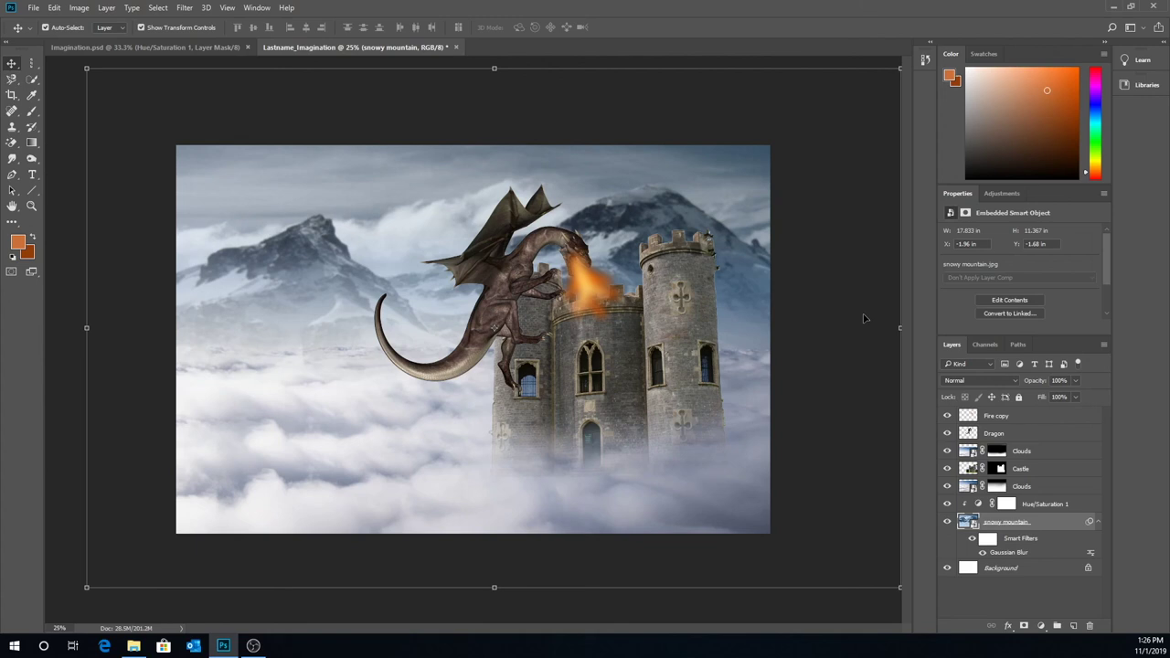
Step: Flatten the image so that all layers become a single Background layer
{"action": "left_click", "coordinate": [1030, 568]}
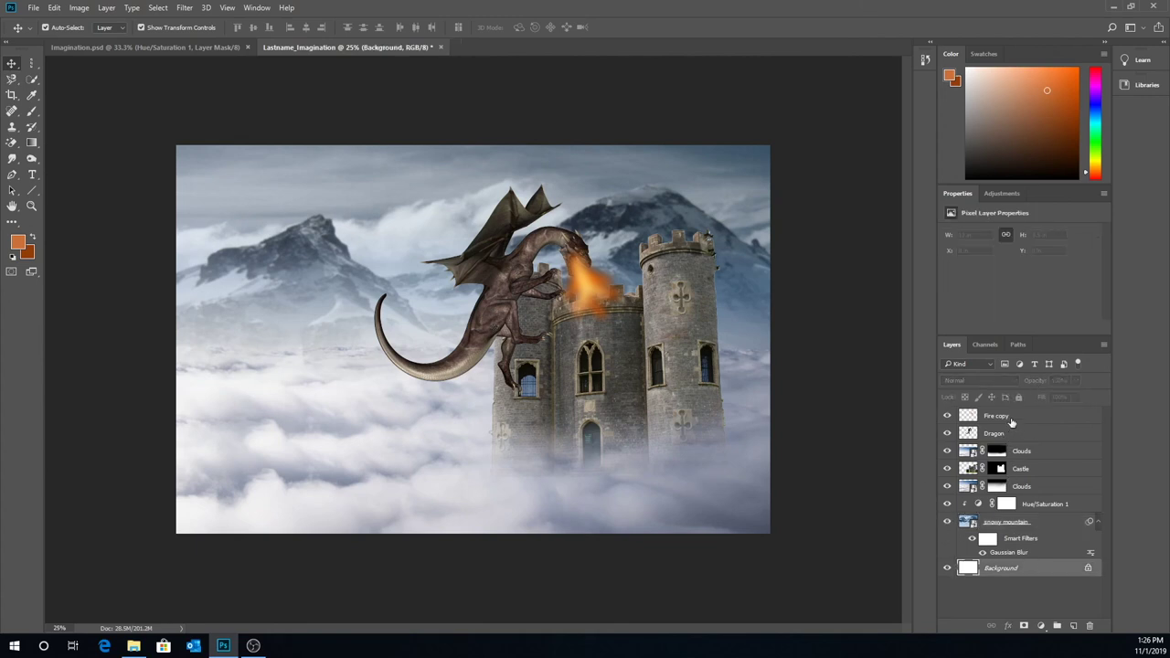
{"action": "left_click", "coordinate": [110, 9]}
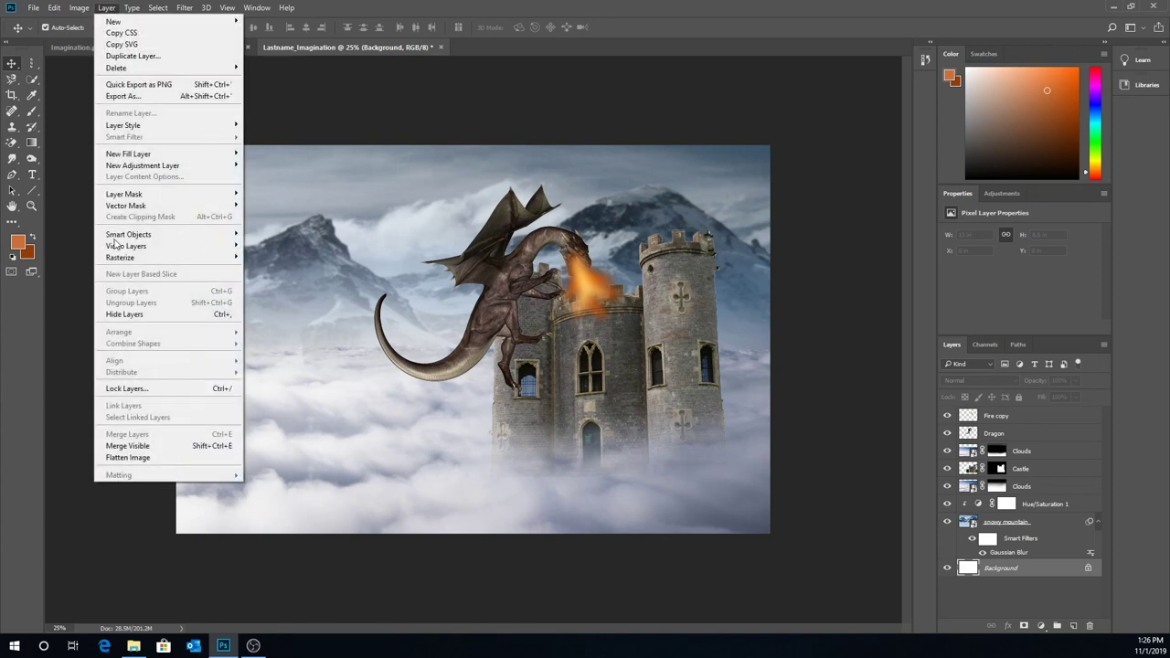
{"action": "left_click", "coordinate": [127, 457]}
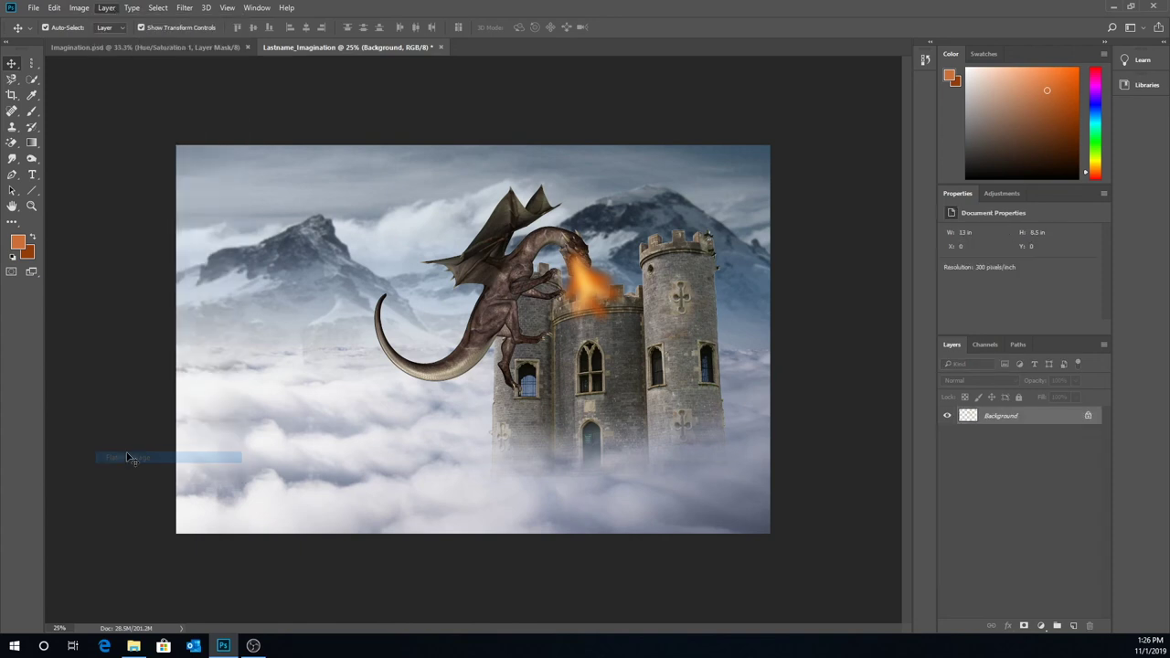
Step: Save the flattened image as Photoshop PDF Lastname_Imagination.pdf in the Castle Pics folder, using the High Quality Print preset
{"action": "left_click", "coordinate": [33, 8]}
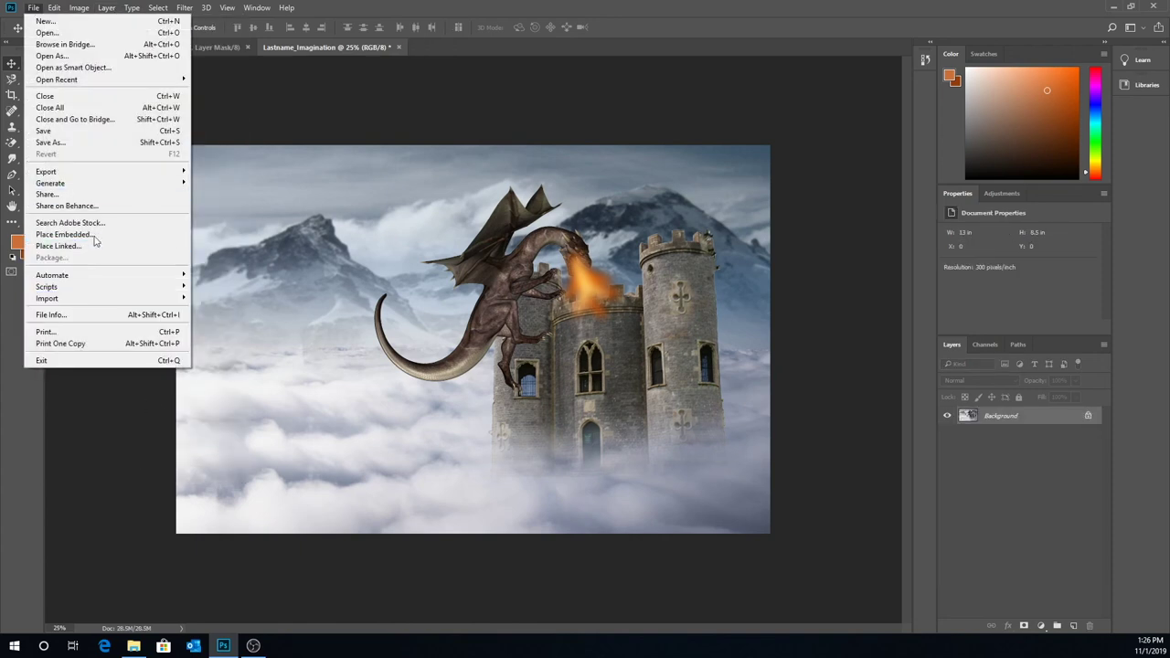
{"action": "left_click", "coordinate": [92, 143]}
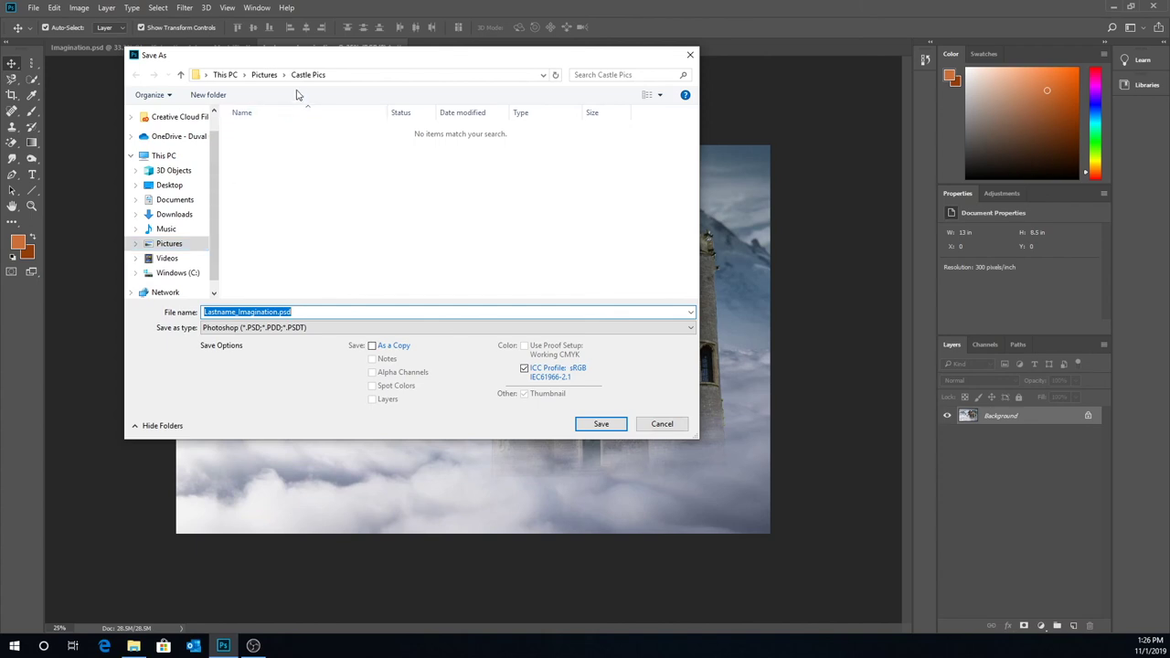
{"action": "left_click", "coordinate": [280, 328]}
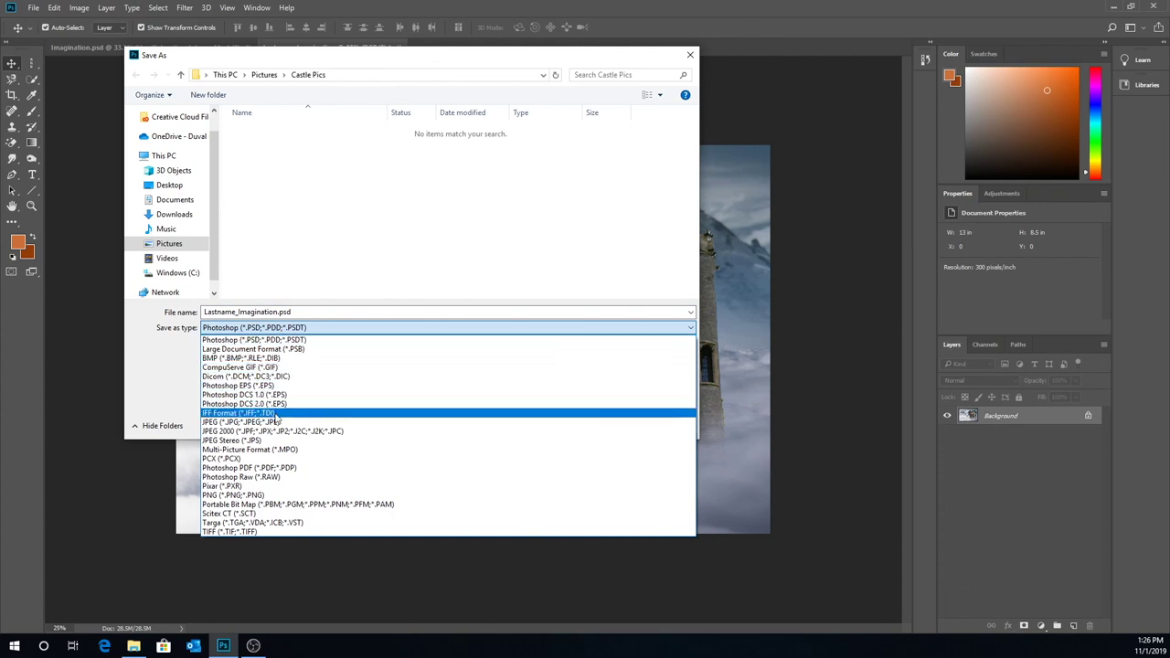
{"action": "left_click", "coordinate": [284, 468]}
{"action": "left_click", "coordinate": [601, 424]}
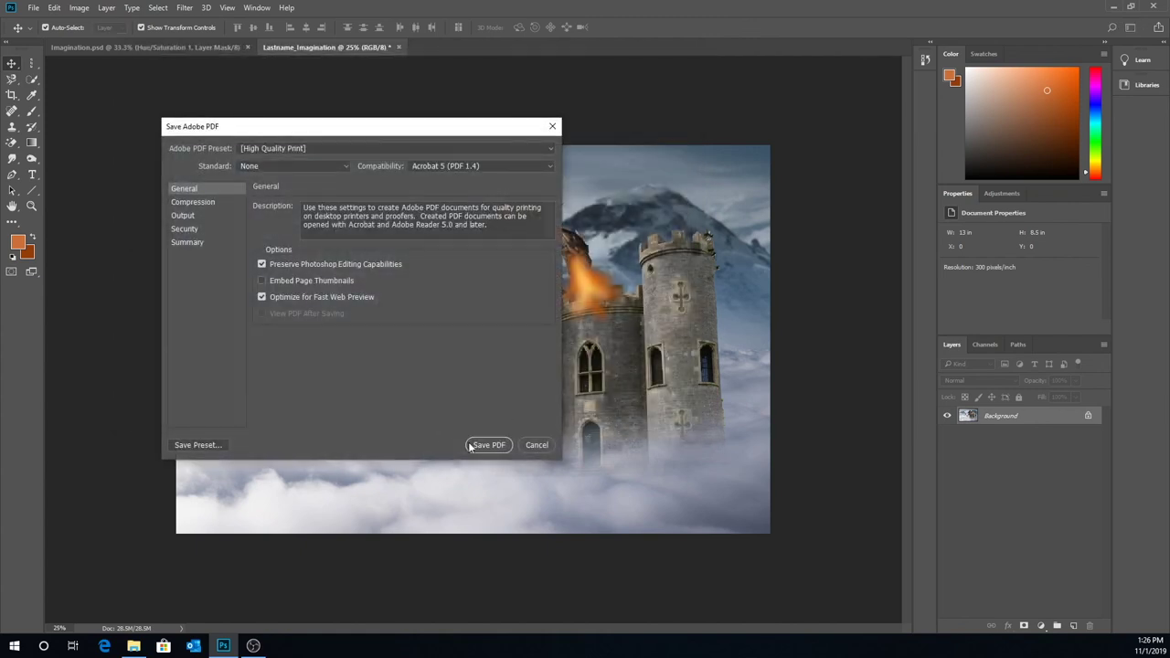
{"action": "left_click", "coordinate": [480, 445]}
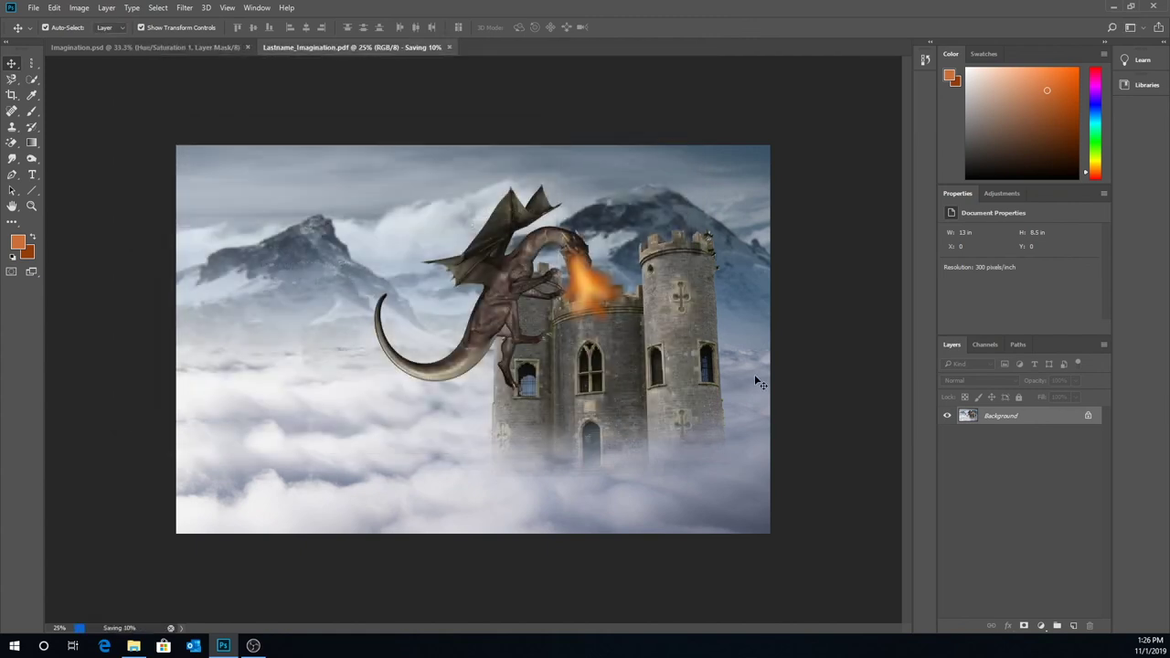